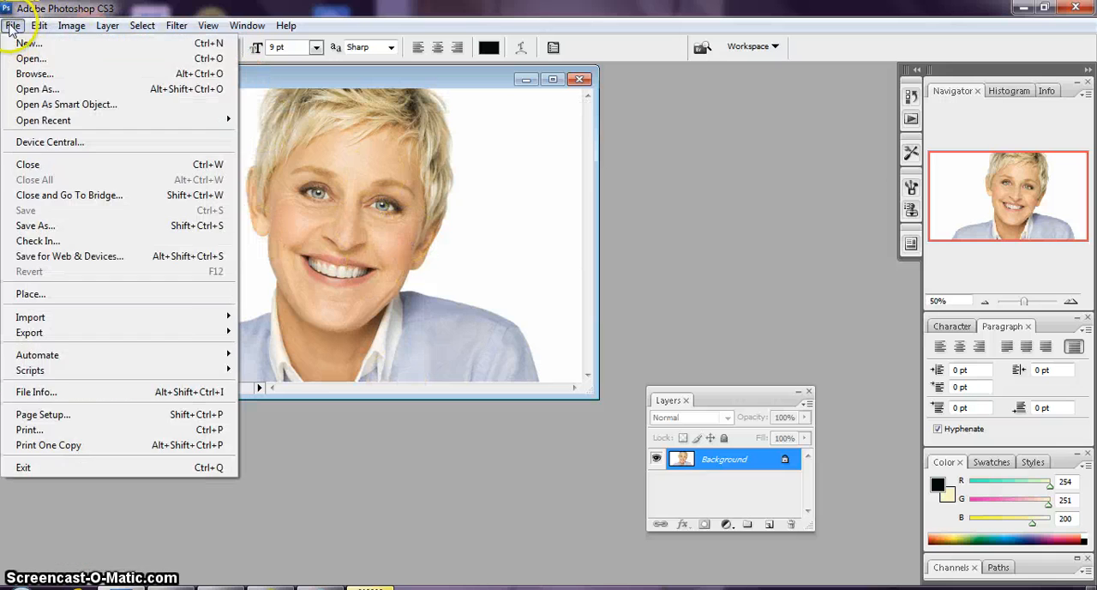
# Create a new transparent CMYK document, 8.5 × 11 inches at 300 pixels/inch
pyautogui.click(17, 39)
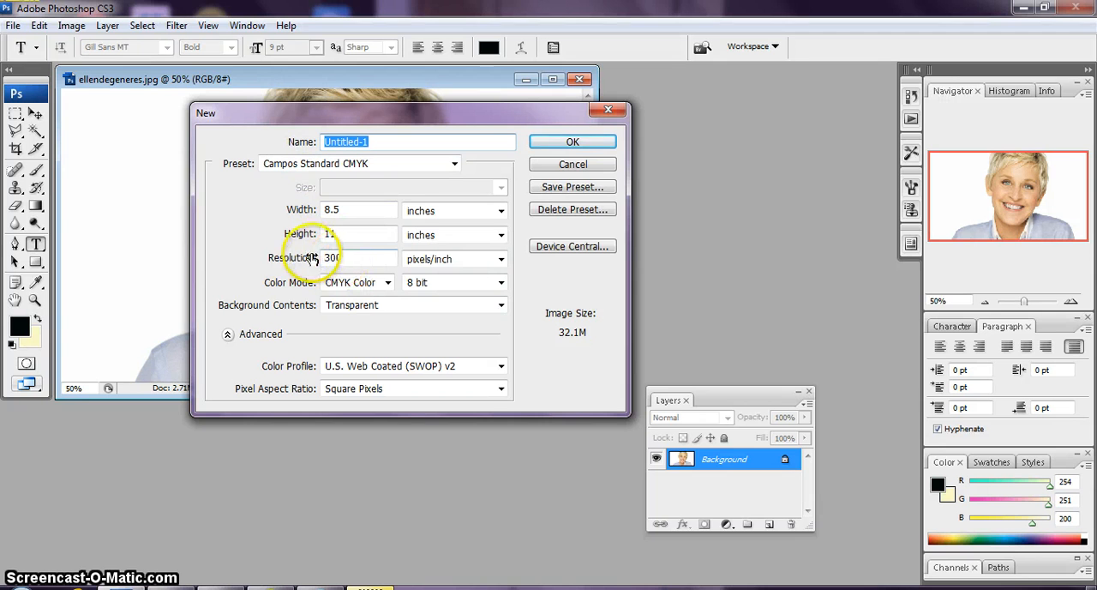
pyautogui.click(561, 144)
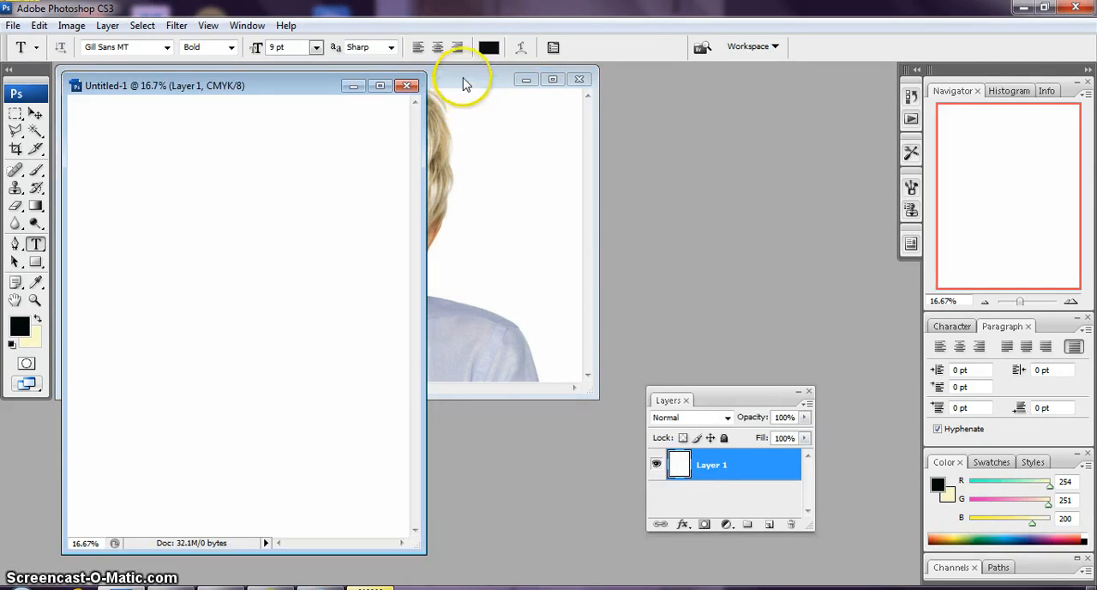
# Copy the portrait photo into the new document and place it in the page's upper-left corner
pyautogui.click(462, 84)
pyautogui.click(35, 113)
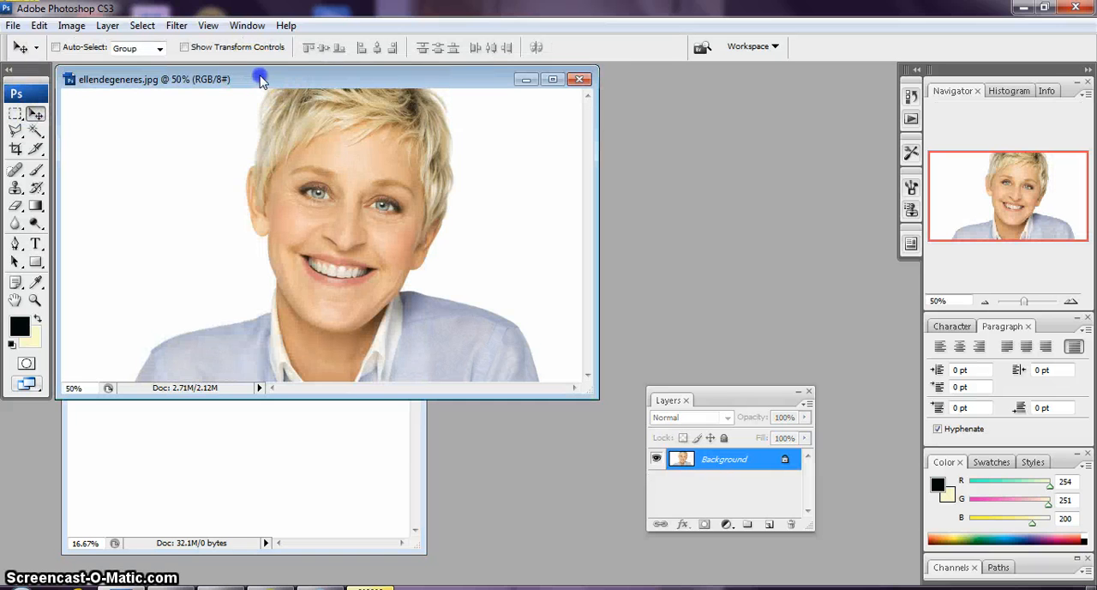
pyautogui.moveTo(262, 80); pyautogui.dragTo(696, 117)
pyautogui.moveTo(735, 184); pyautogui.dragTo(138, 184)
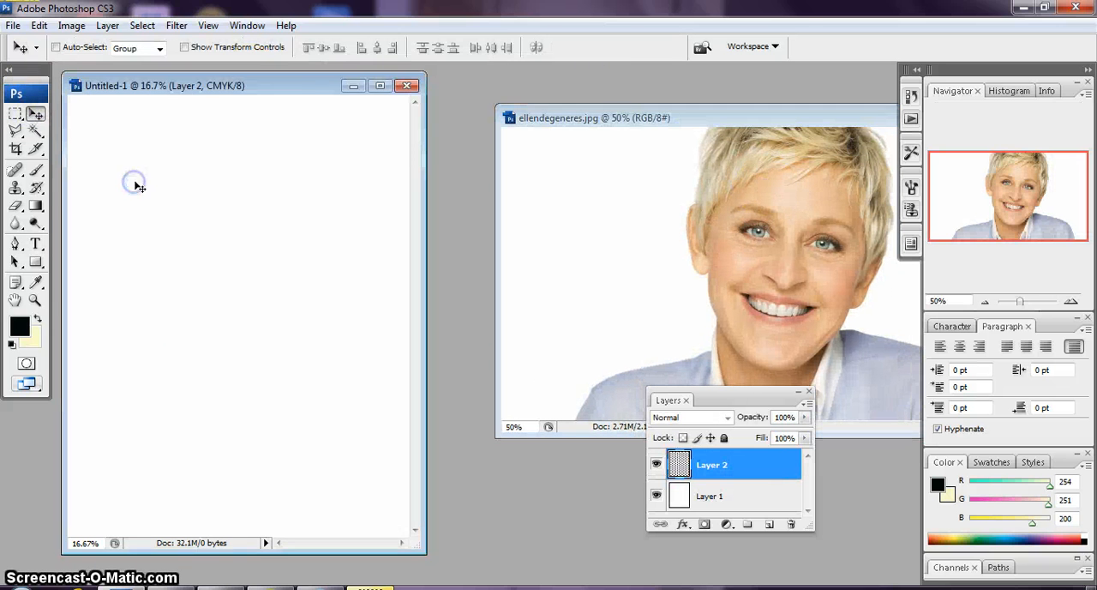
pyautogui.click(380, 86)
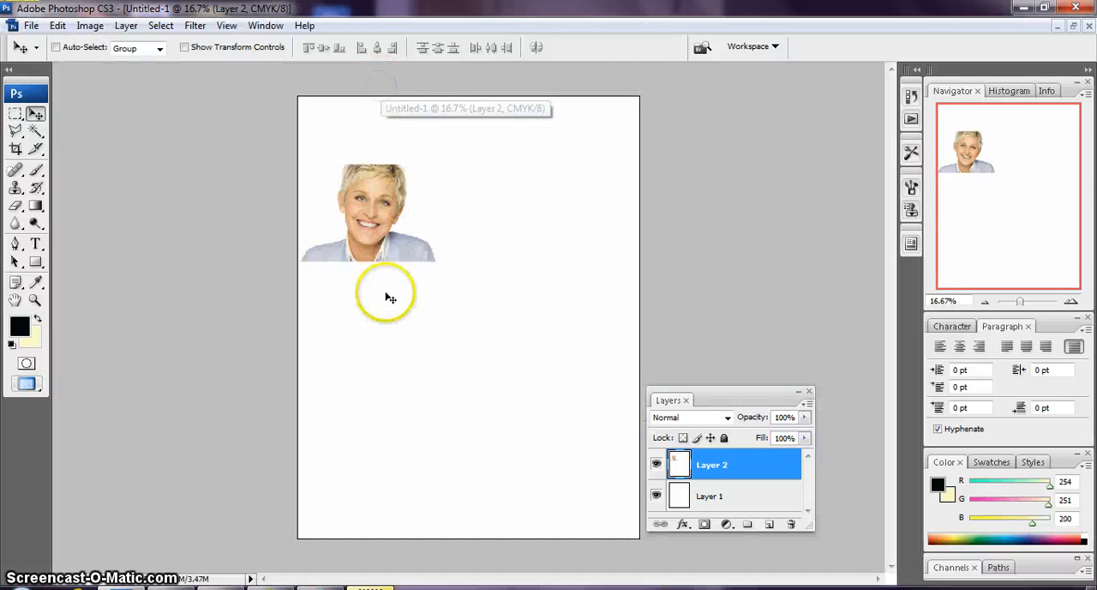
pyautogui.moveTo(369, 234); pyautogui.dragTo(352, 171)
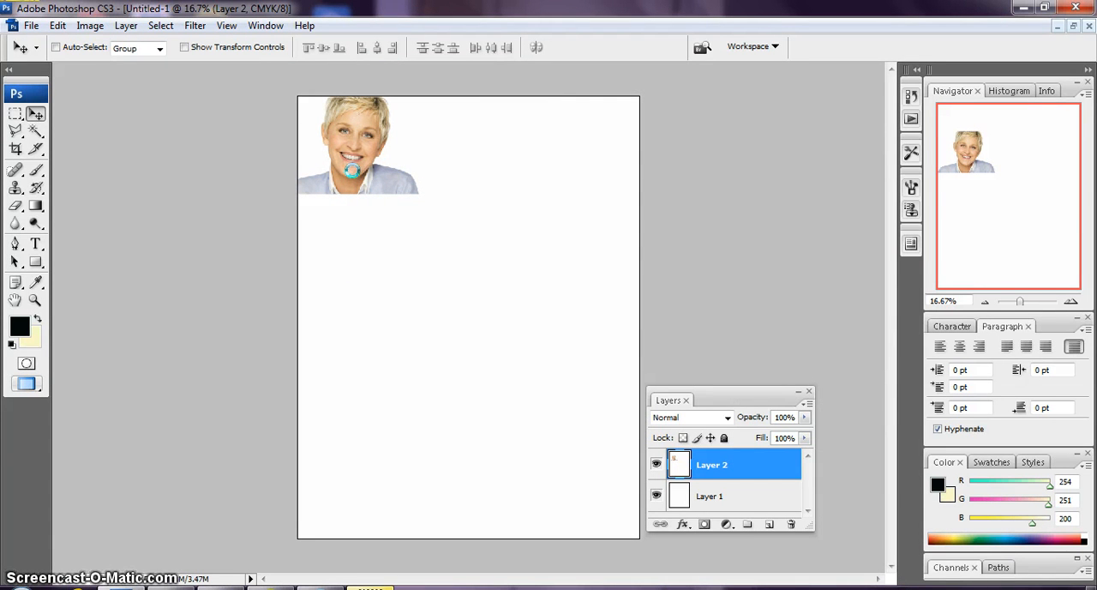
# Scale the portrait layer proportionally to about 453.9% and reposition it so the face fills the page
pyautogui.click(57, 25)
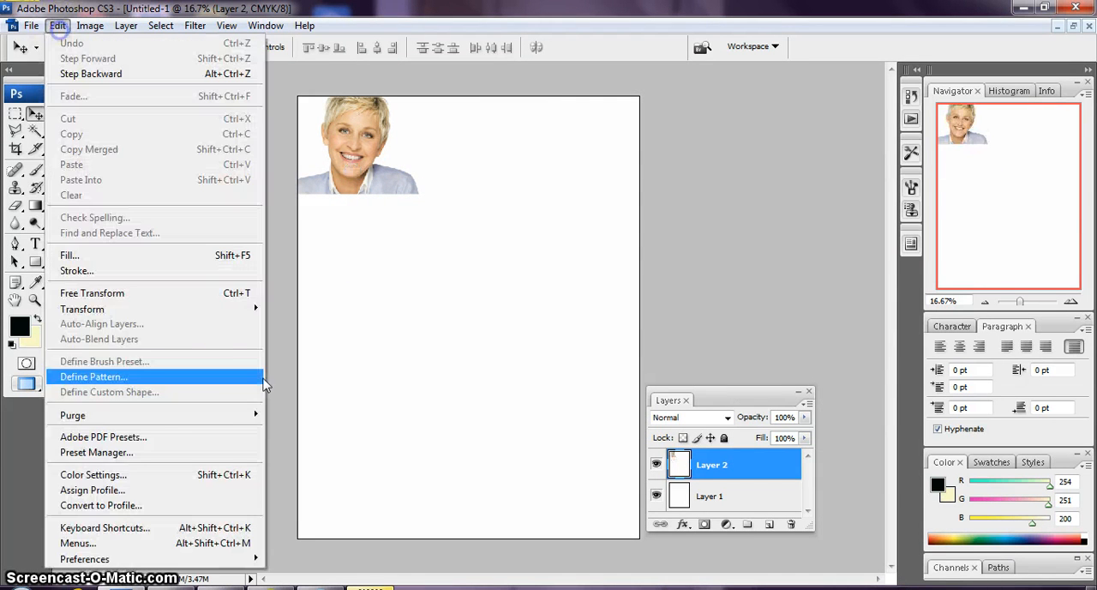
pyautogui.moveTo(174, 317)
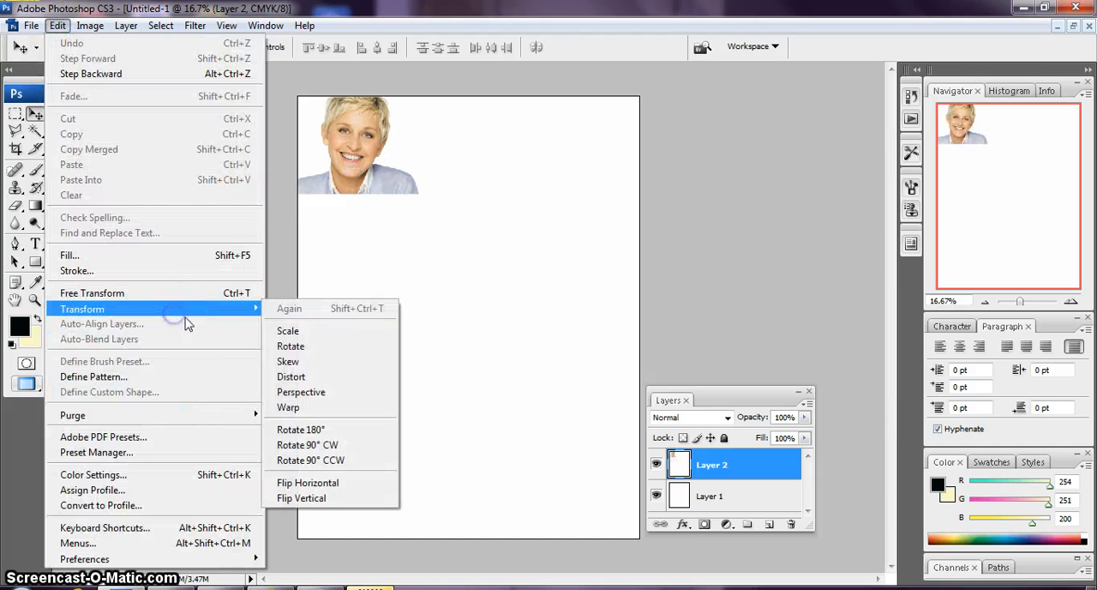
pyautogui.click(304, 326)
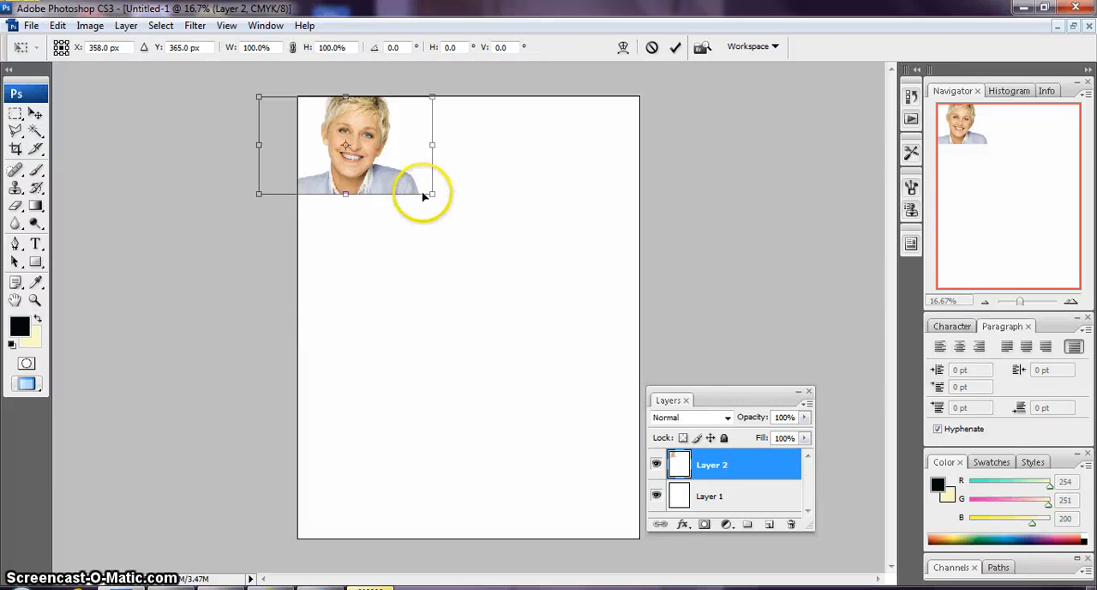
pyautogui.moveTo(431, 195); pyautogui.dragTo(1045, 540)
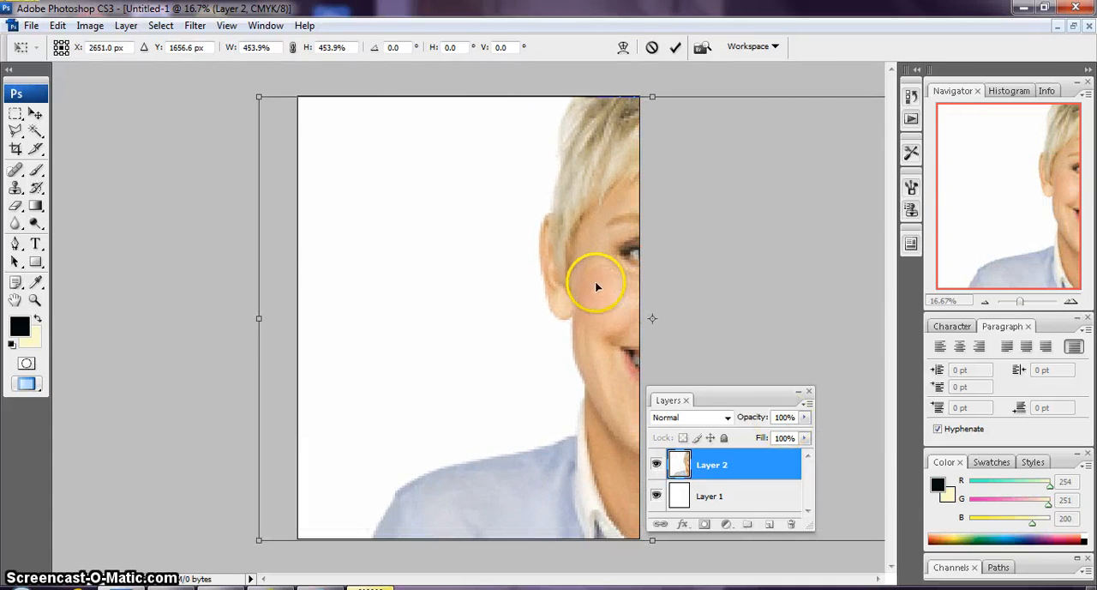
pyautogui.moveTo(598, 283); pyautogui.dragTo(376, 295)
pyautogui.moveTo(508, 305); pyautogui.dragTo(508, 293)
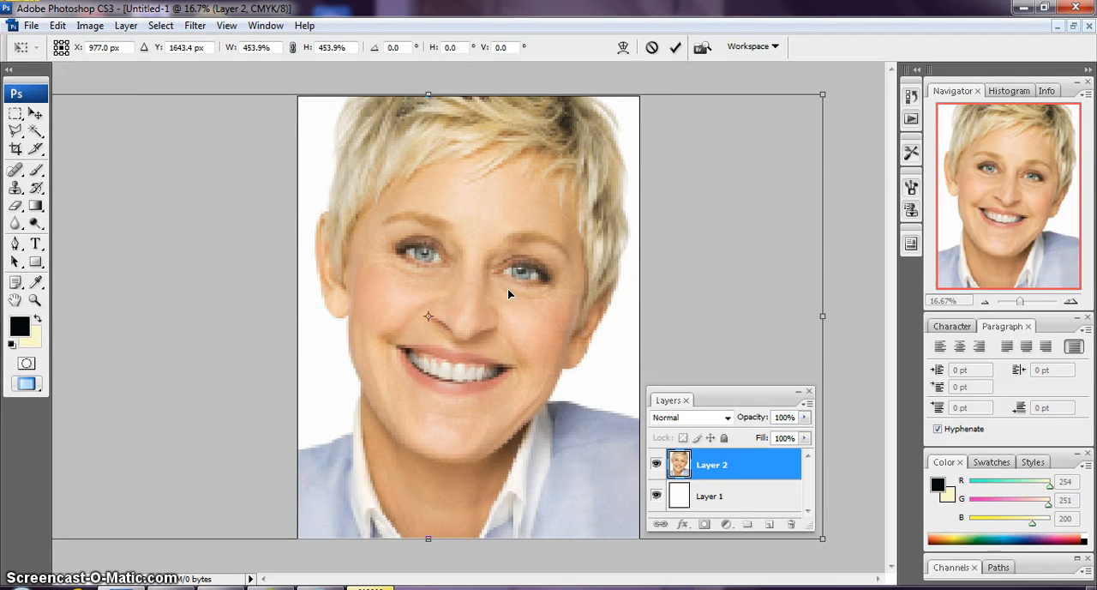
pyautogui.press('Return')
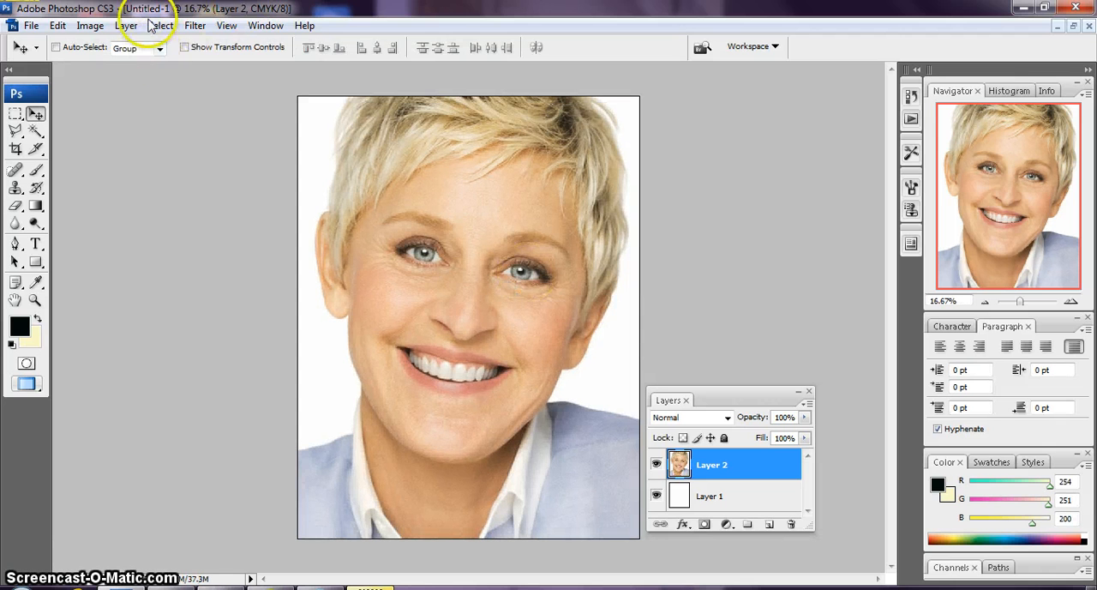
# Apply a Threshold adjustment with a level of 188 to the portrait layer
pyautogui.click(91, 27)
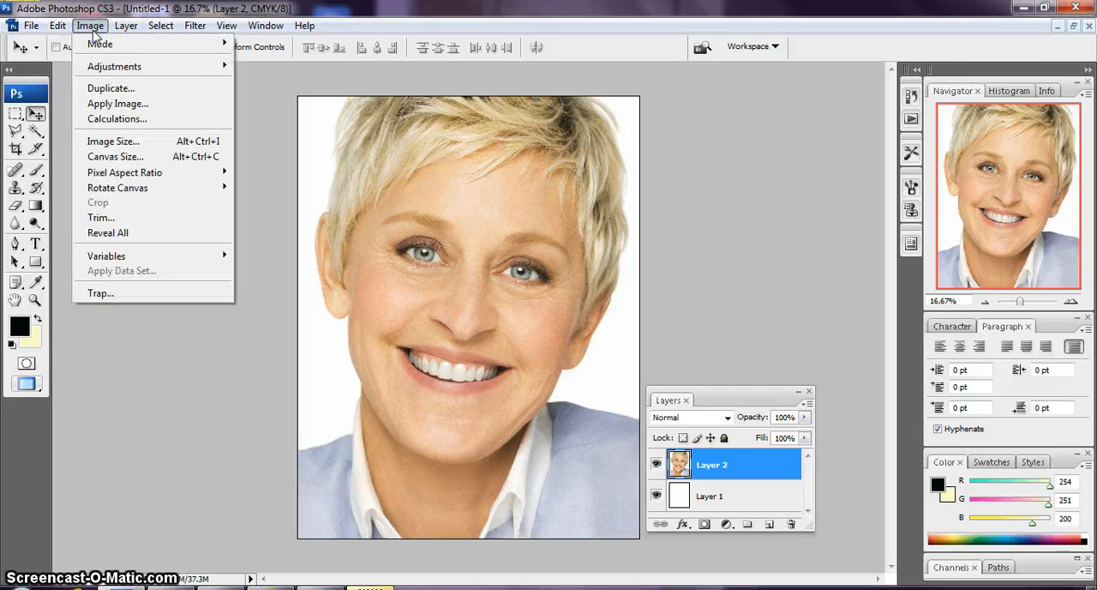
pyautogui.click(56, 26)
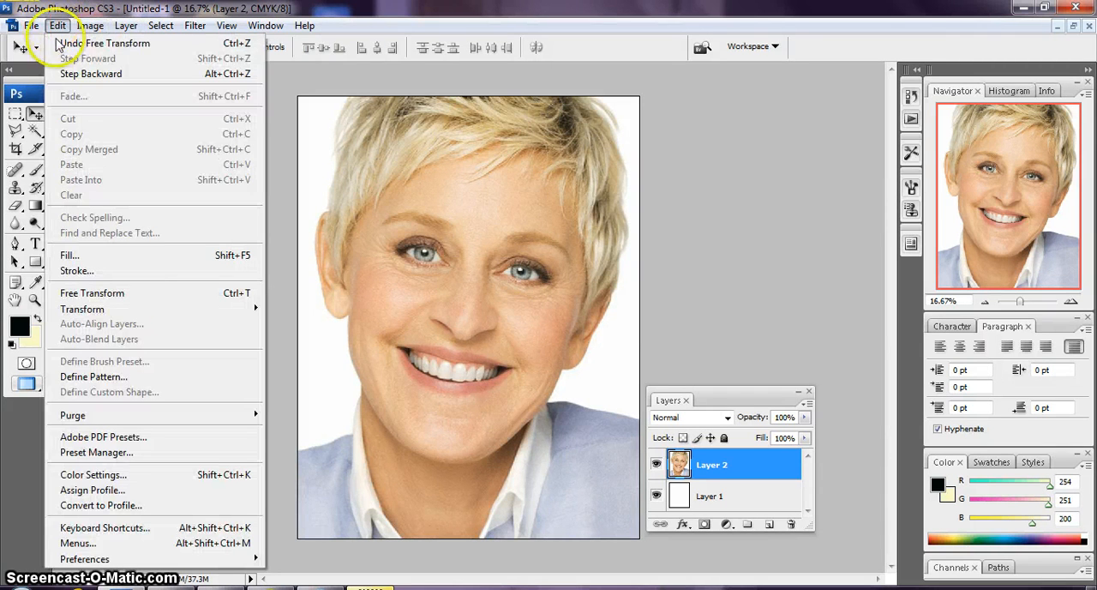
pyautogui.moveTo(95, 28)
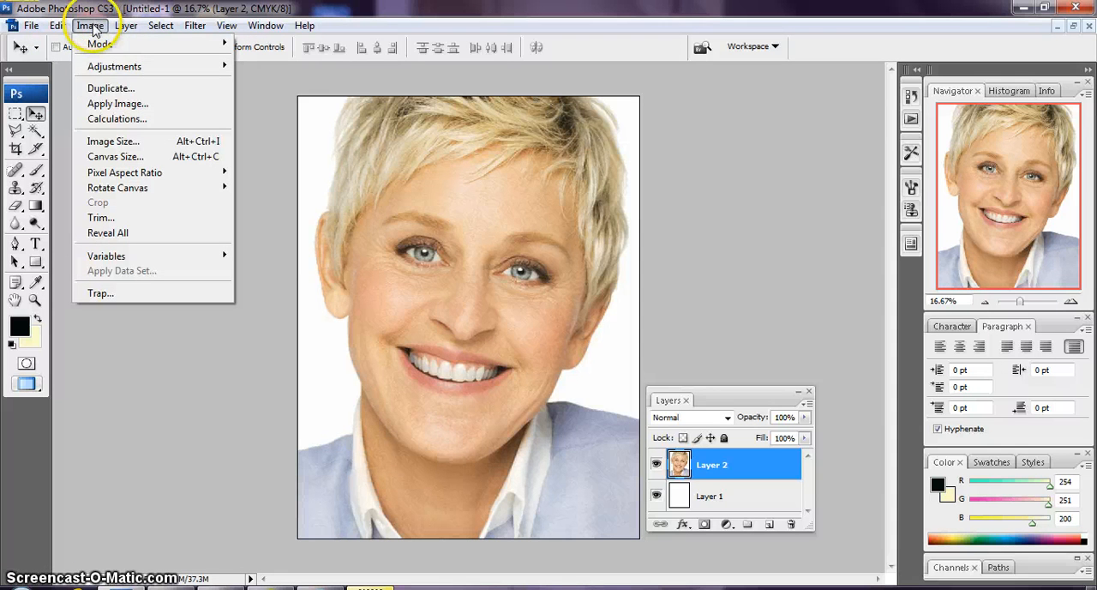
pyautogui.moveTo(135, 67)
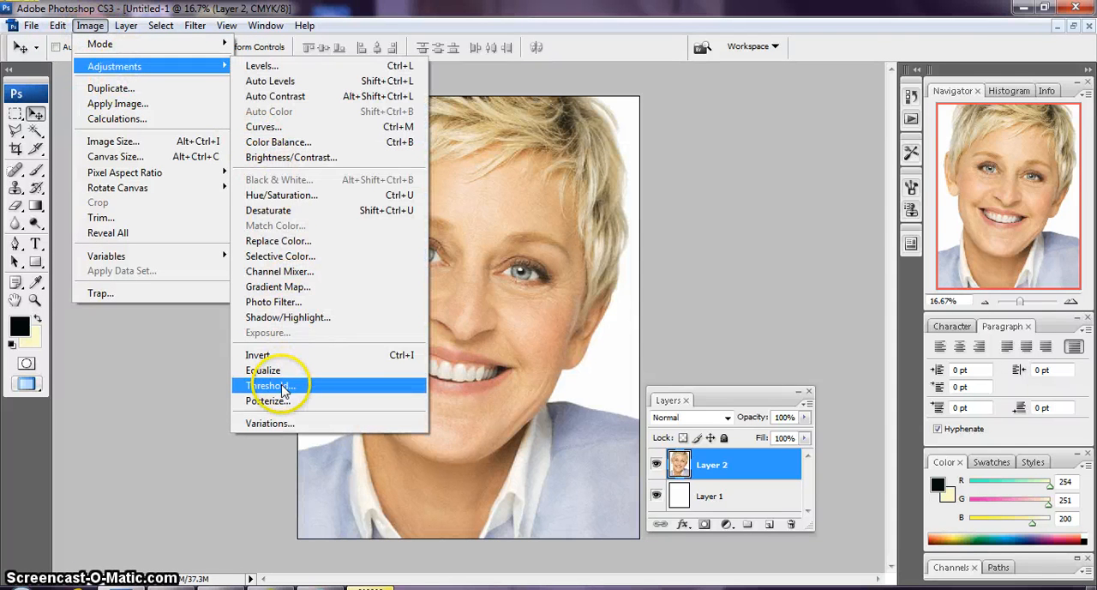
pyautogui.click(331, 384)
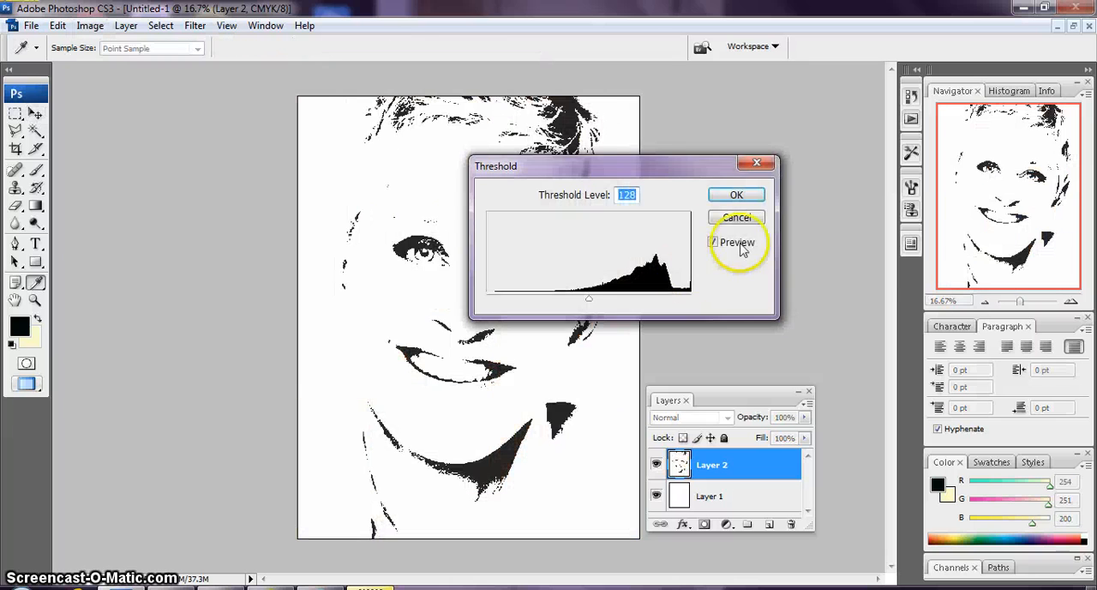
pyautogui.moveTo(656, 166); pyautogui.dragTo(852, 83)
pyautogui.moveTo(789, 218); pyautogui.dragTo(839, 221)
pyautogui.click(926, 115)
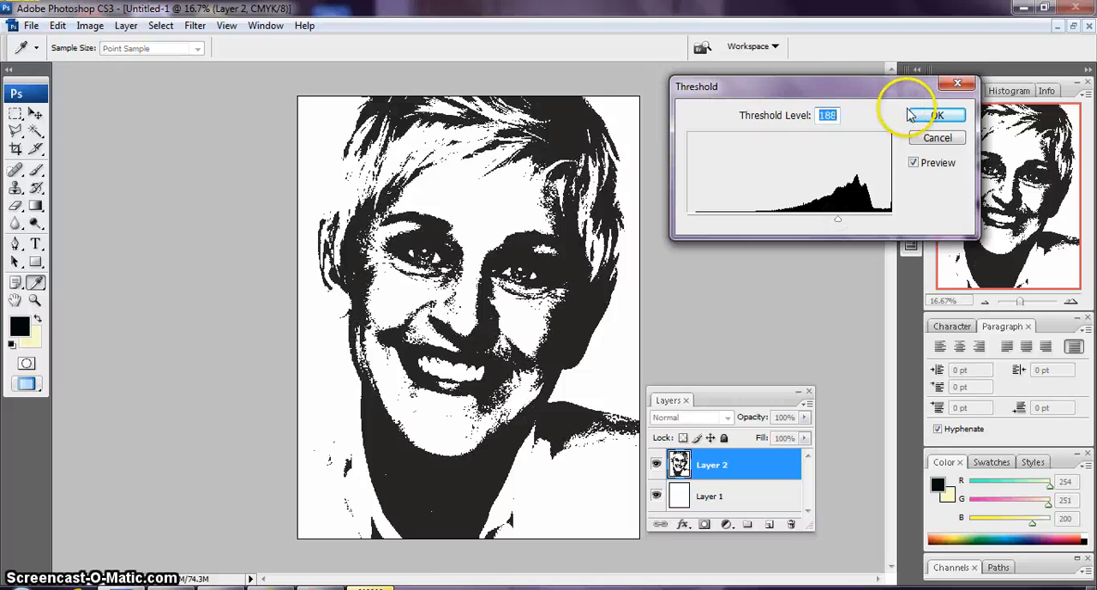
# Add a new layer above the portrait and draw a paragraph text box covering the whole page
pyautogui.press('v')
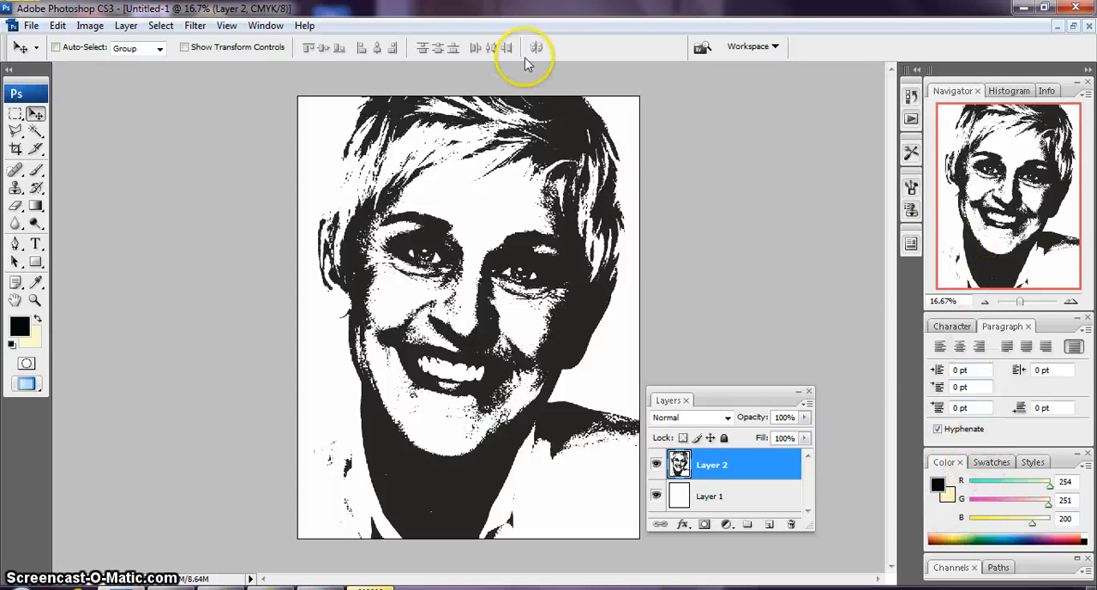
pyautogui.moveTo(723, 400); pyautogui.dragTo(853, 257)
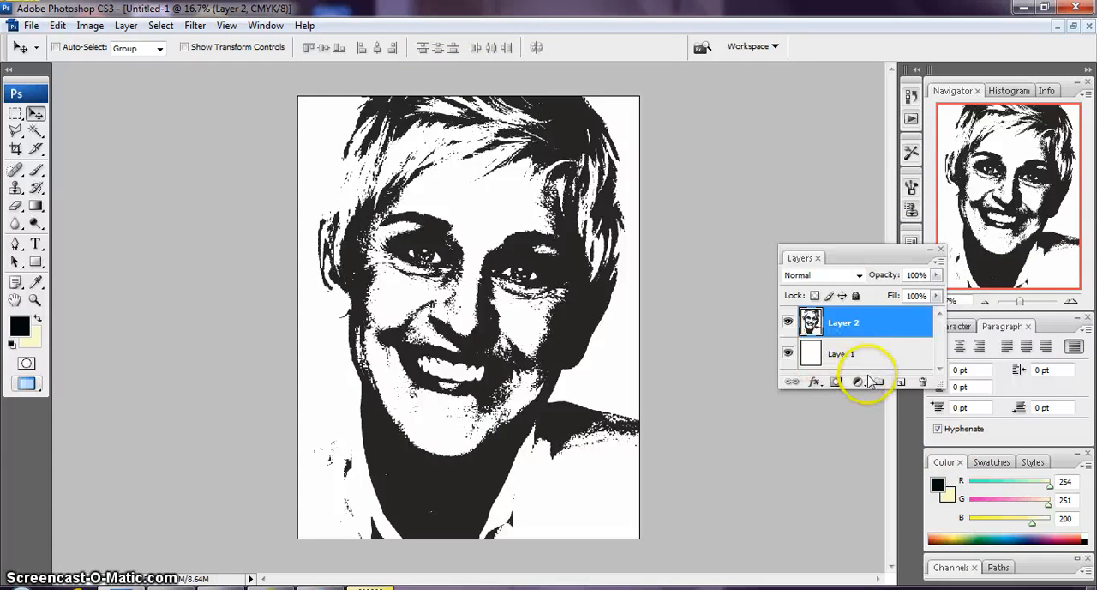
pyautogui.click(899, 382)
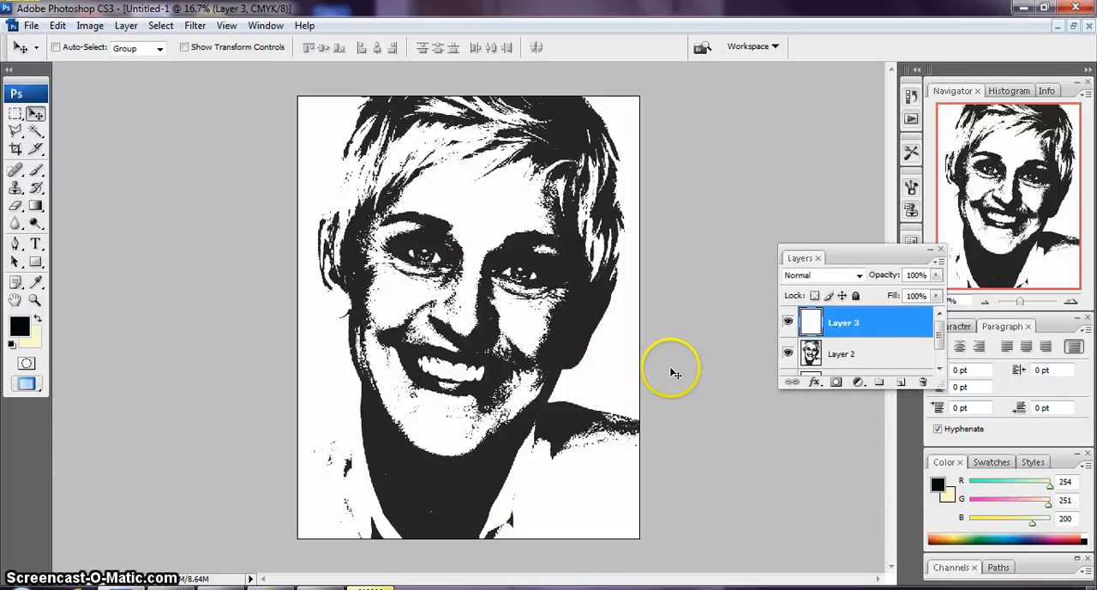
pyautogui.click(35, 243)
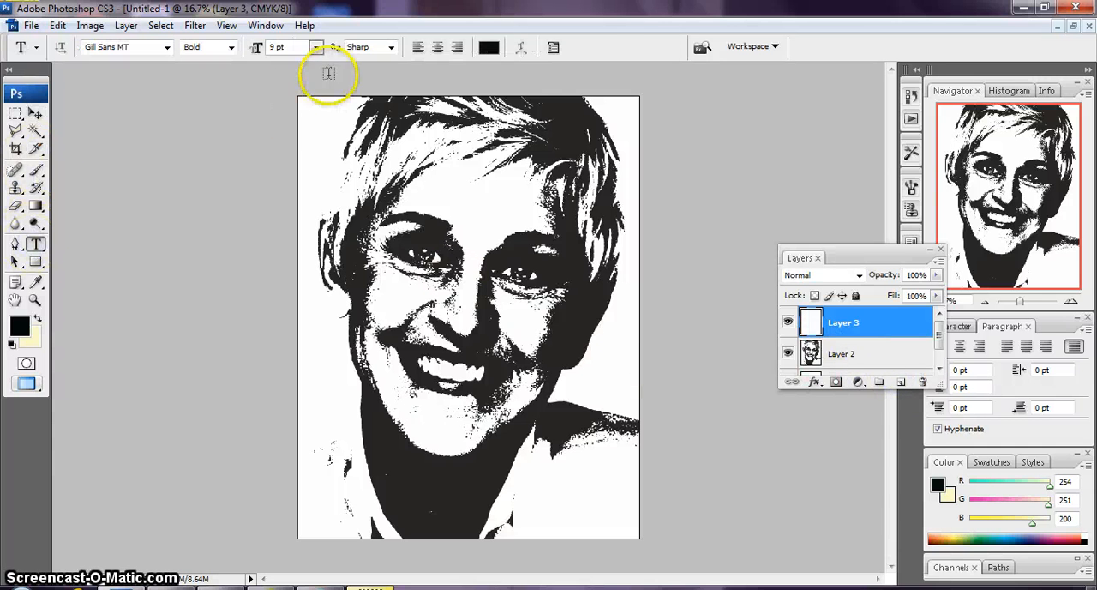
pyautogui.moveTo(296, 94); pyautogui.dragTo(643, 532)
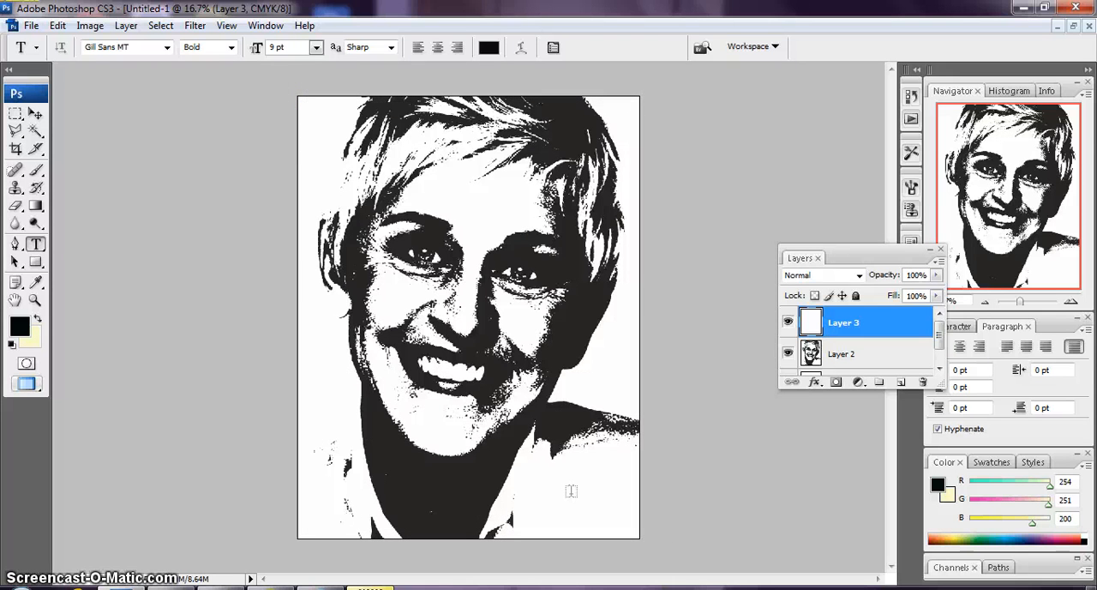
pyautogui.click(401, 246)
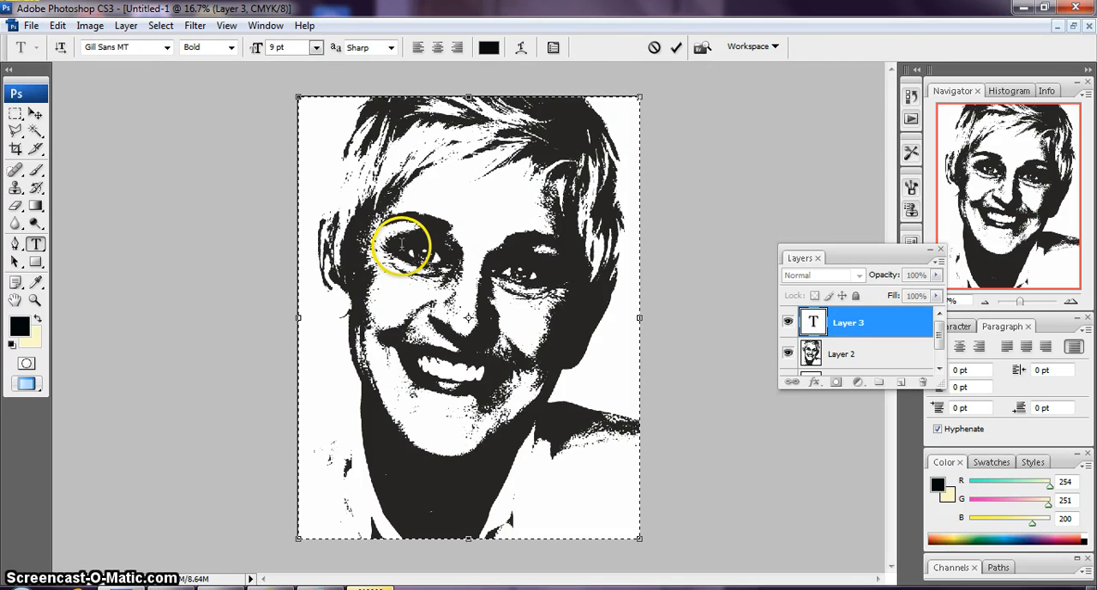
# Left-align the text box and enter "Funny Generous Humanitarian Comedian Activ" at the start of its first line
pyautogui.hotkey('ctrl', '+')
pyautogui.hotkey('ctrl', '+')
pyautogui.hotkey('ctrl', '+')
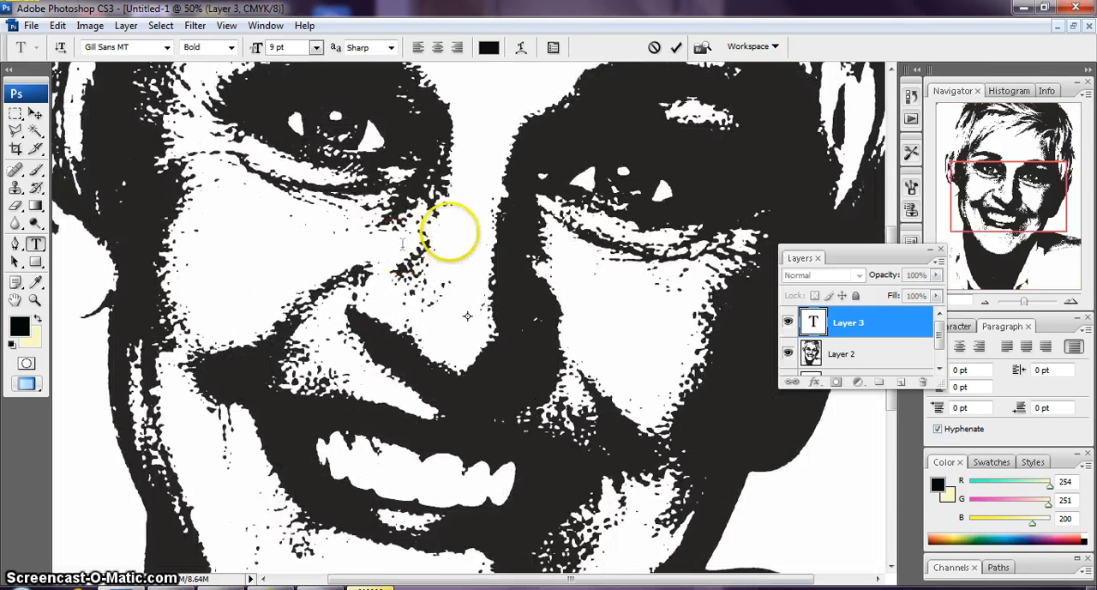
pyautogui.scroll(10, 616, 169)
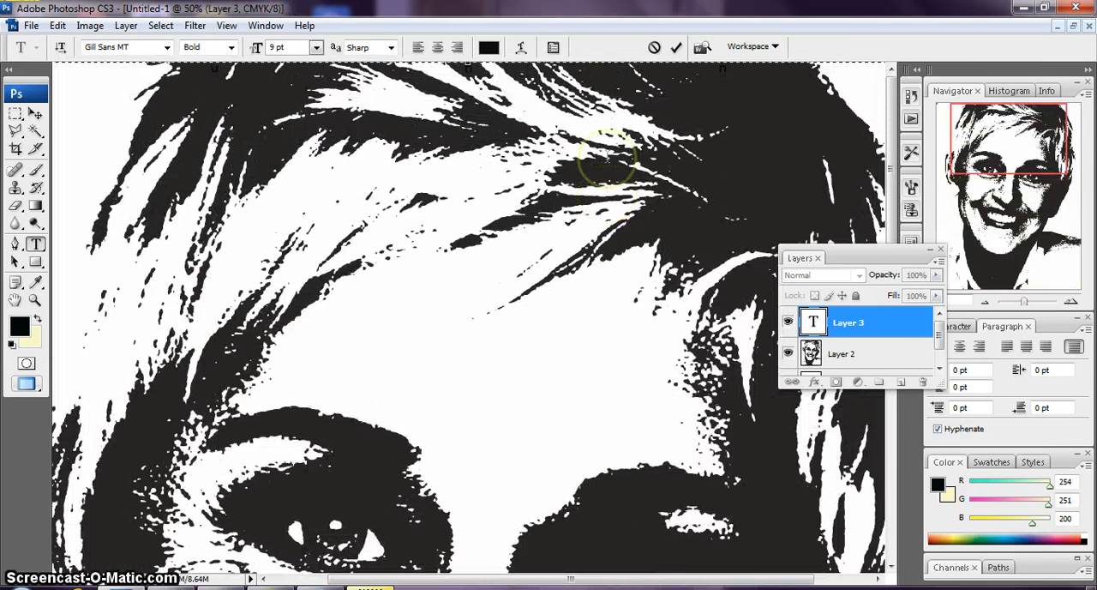
pyautogui.moveTo(600, 578); pyautogui.dragTo(544, 579)
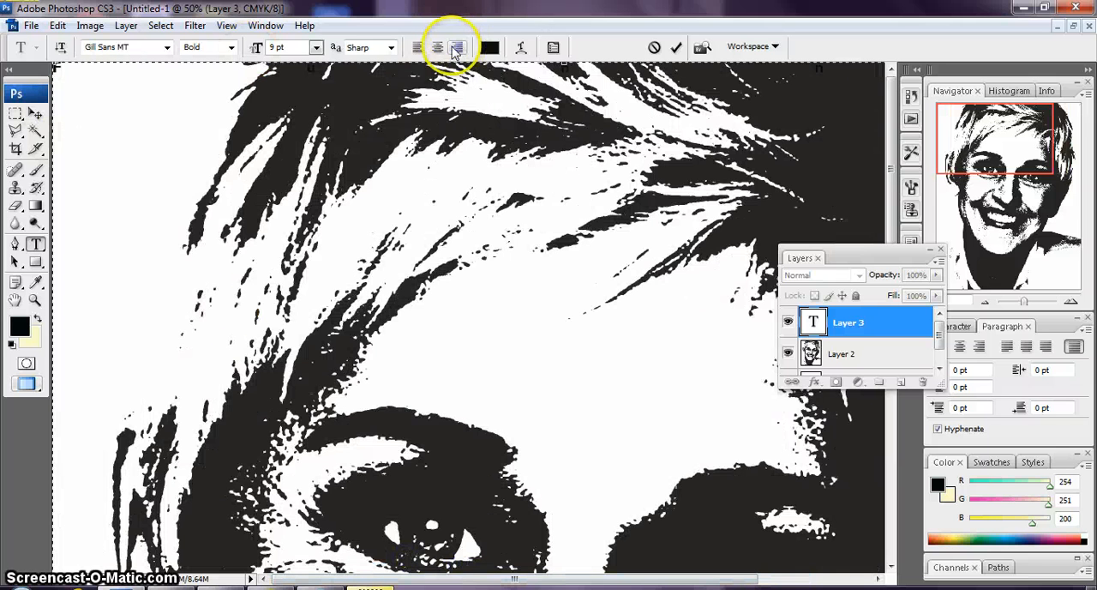
pyautogui.click(424, 49)
pyautogui.click(424, 49)
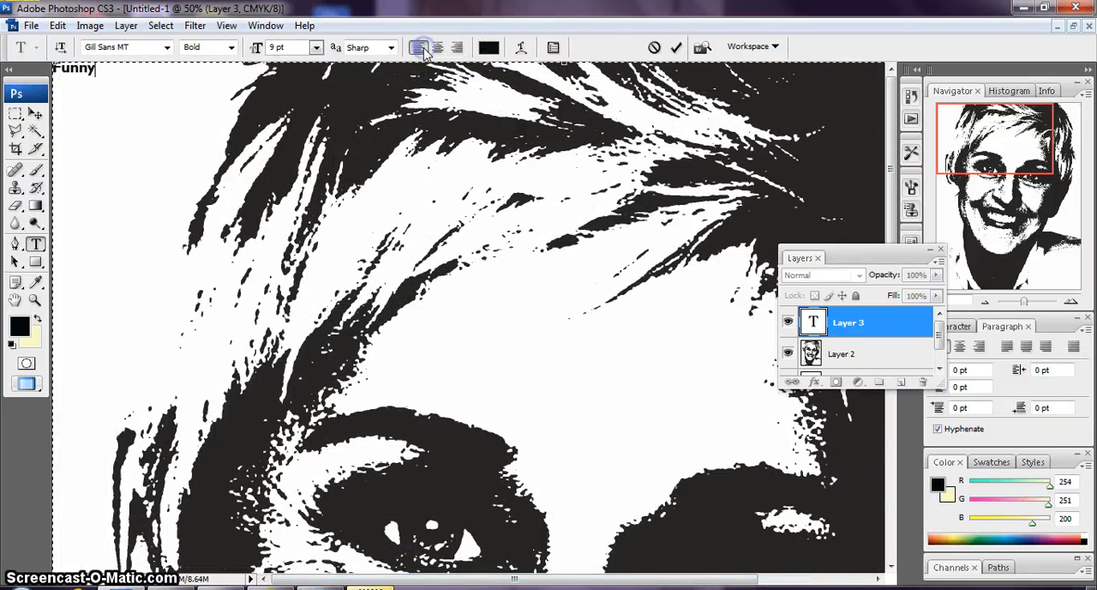
pyautogui.click(168, 67)
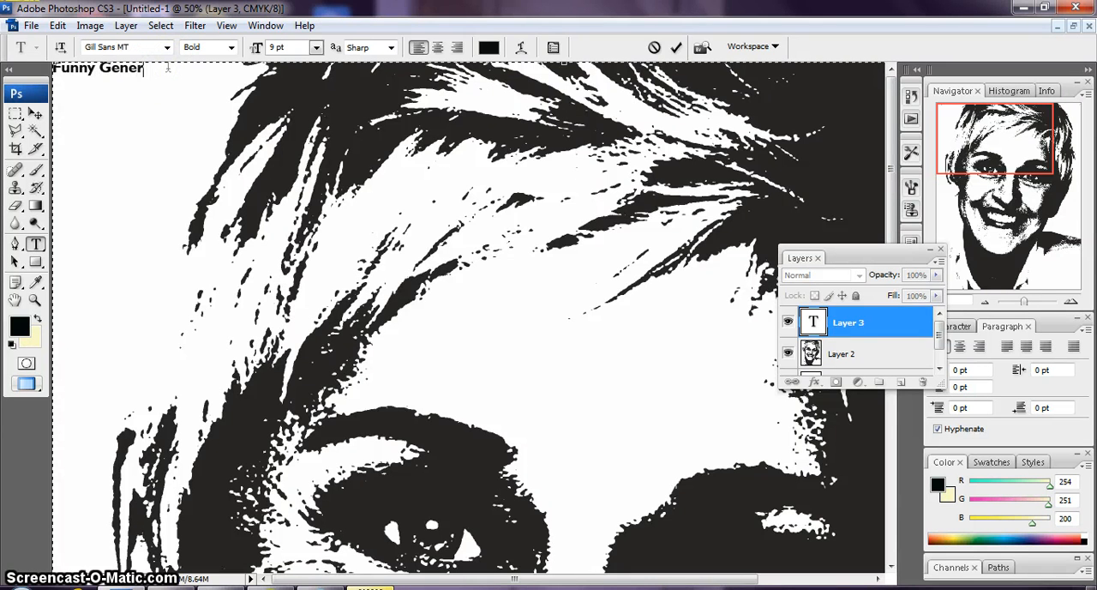
pyautogui.write('Generous Humanitarian')
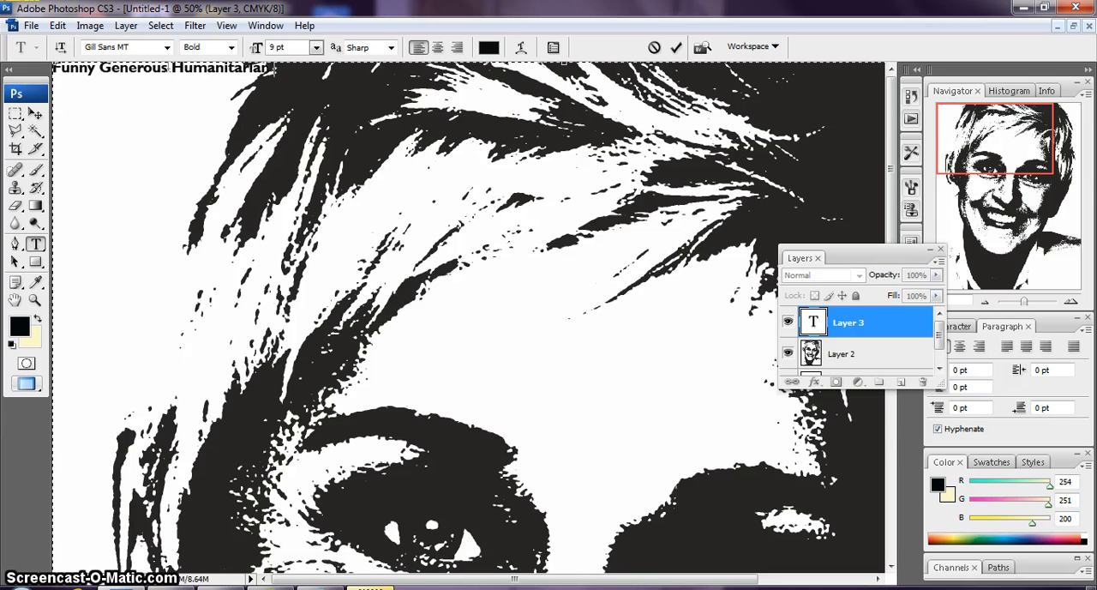
pyautogui.write(' Comedian Actor')
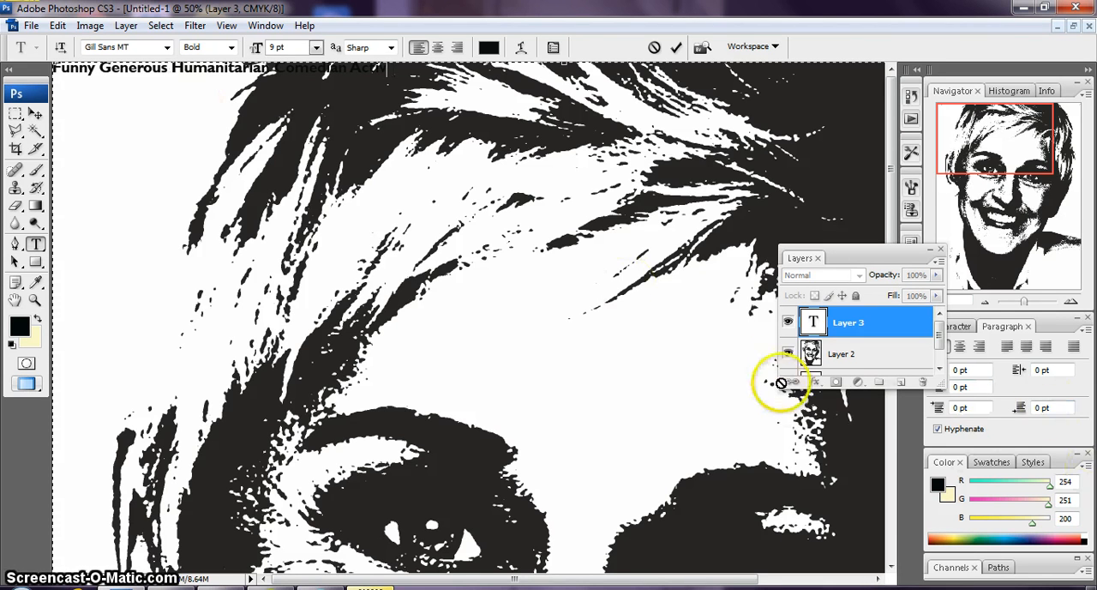
# Hide the black-and-white portrait layer and continue the text line to read "Activist Talk Show Host Strong"
pyautogui.click(788, 353)
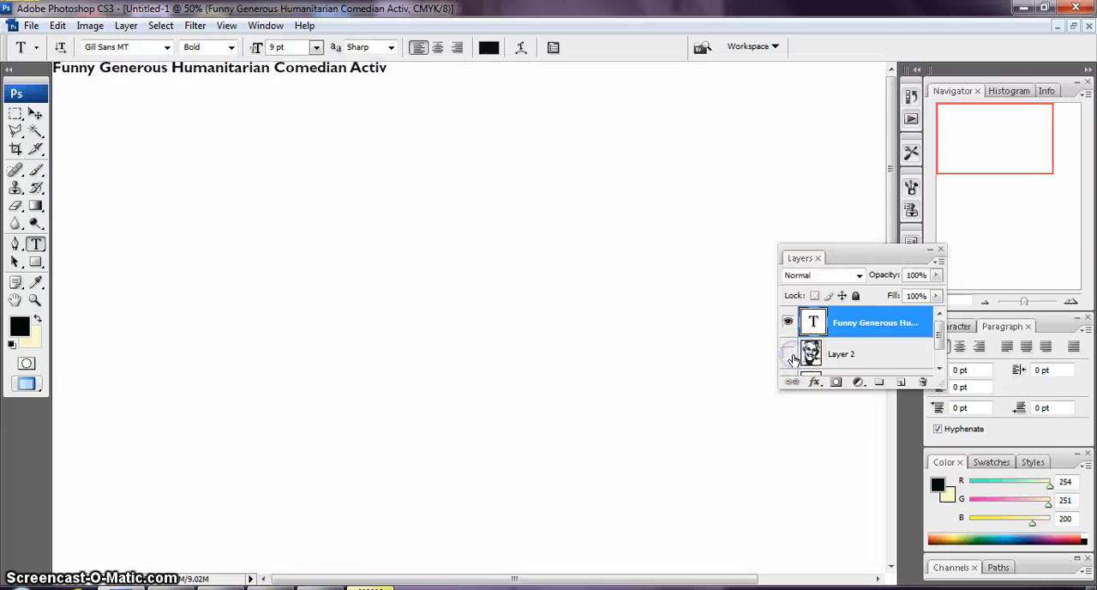
pyautogui.click(386, 67)
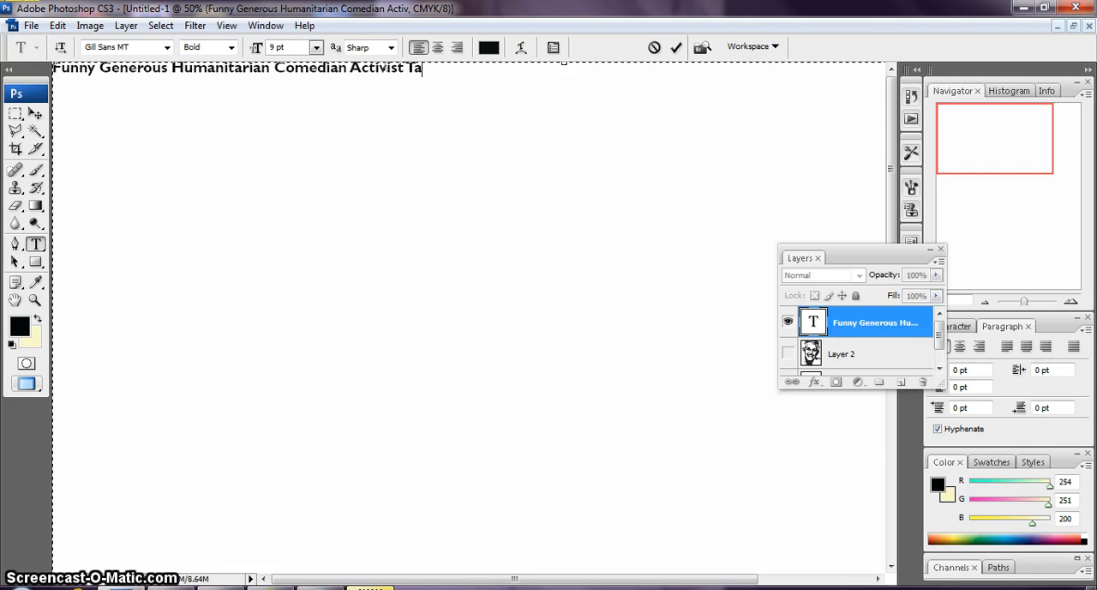
pyautogui.write('ow Ho')
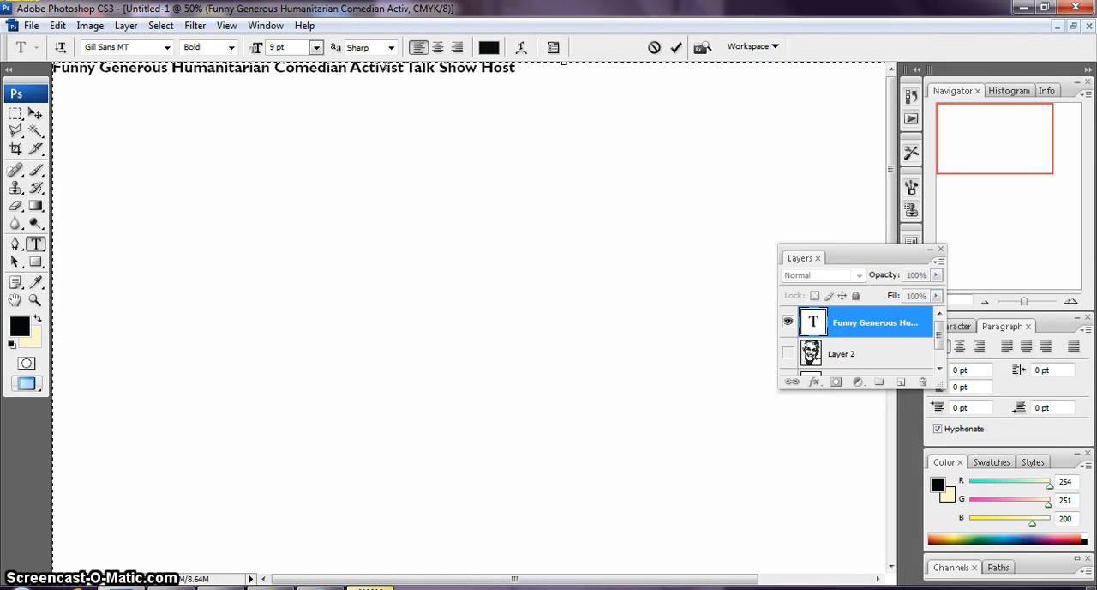
pyautogui.write('st Strong')
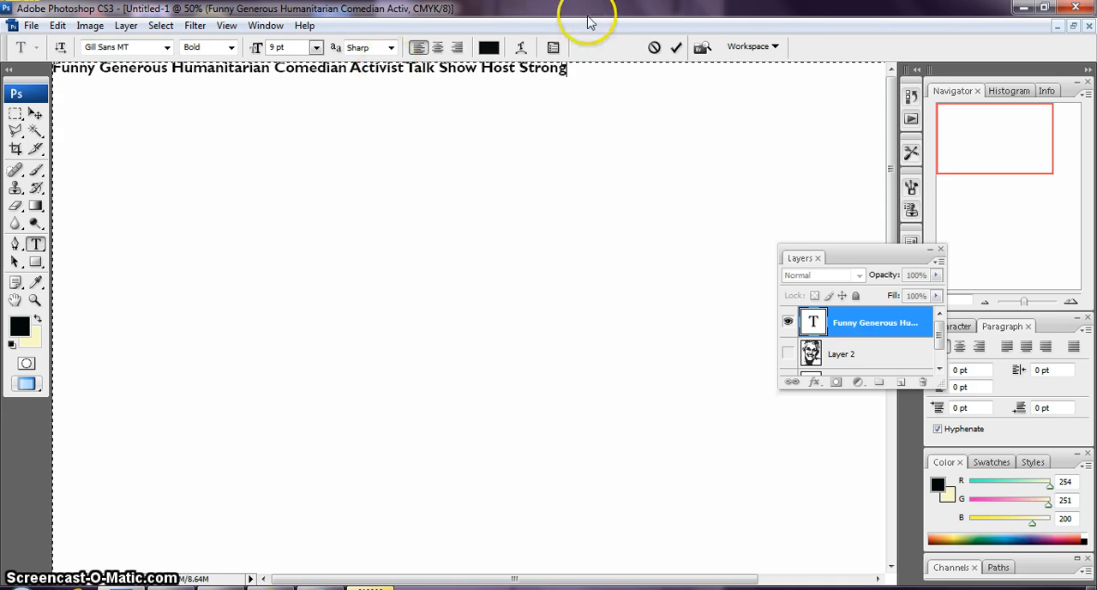
# Copy the whole line of descriptive words and paste it repeatedly after itself until the text reaches the sixth line
pyautogui.click(568, 70)
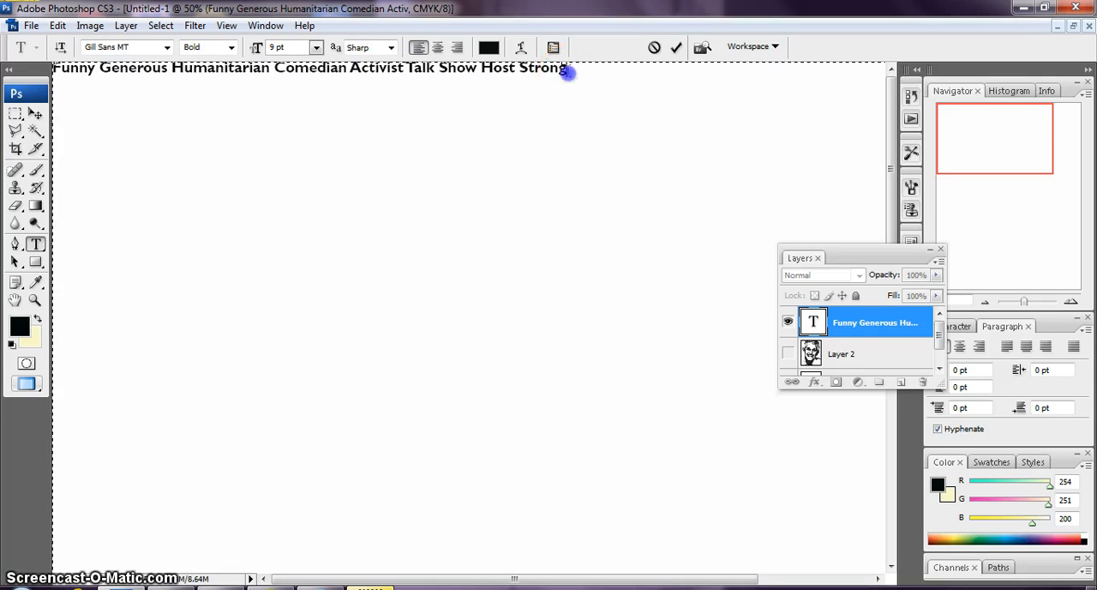
pyautogui.hotkey('ctrl', 'a')
pyautogui.hotkey('ctrl', 'c')
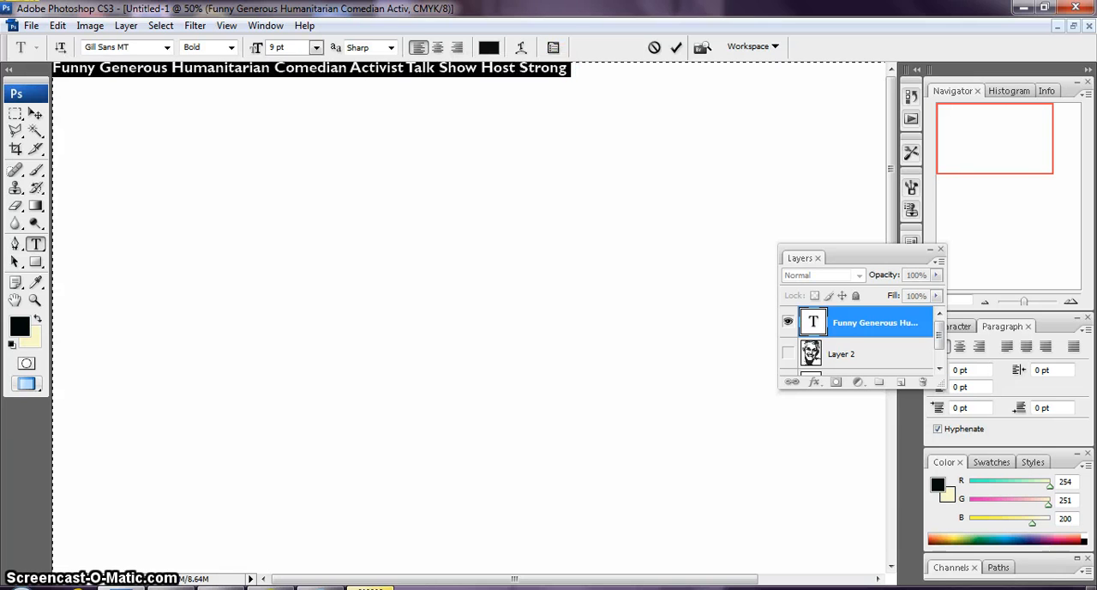
pyautogui.click(588, 71)
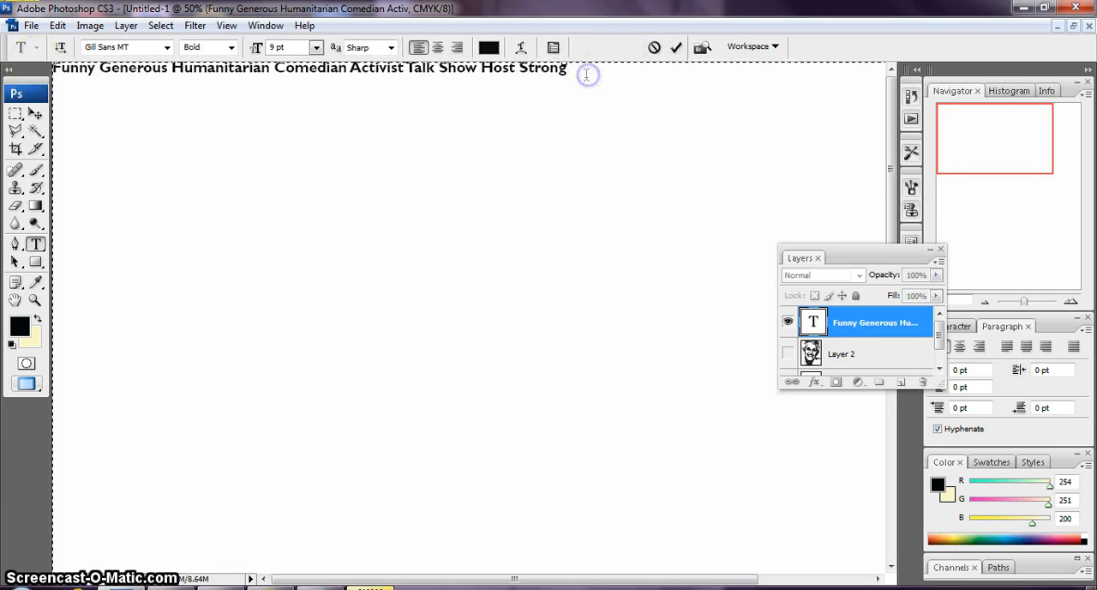
pyautogui.hotkey('ctrl', 'v')
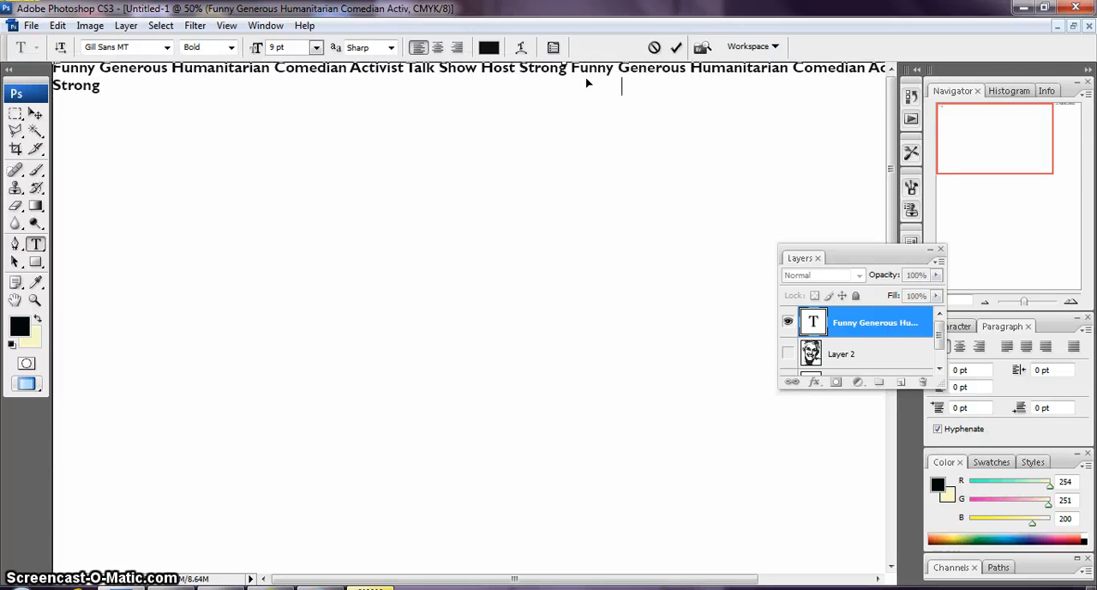
pyautogui.hotkey('ctrl', 'v')
pyautogui.hotkey('ctrl', 'v')
pyautogui.hotkey('ctrl', 'v')
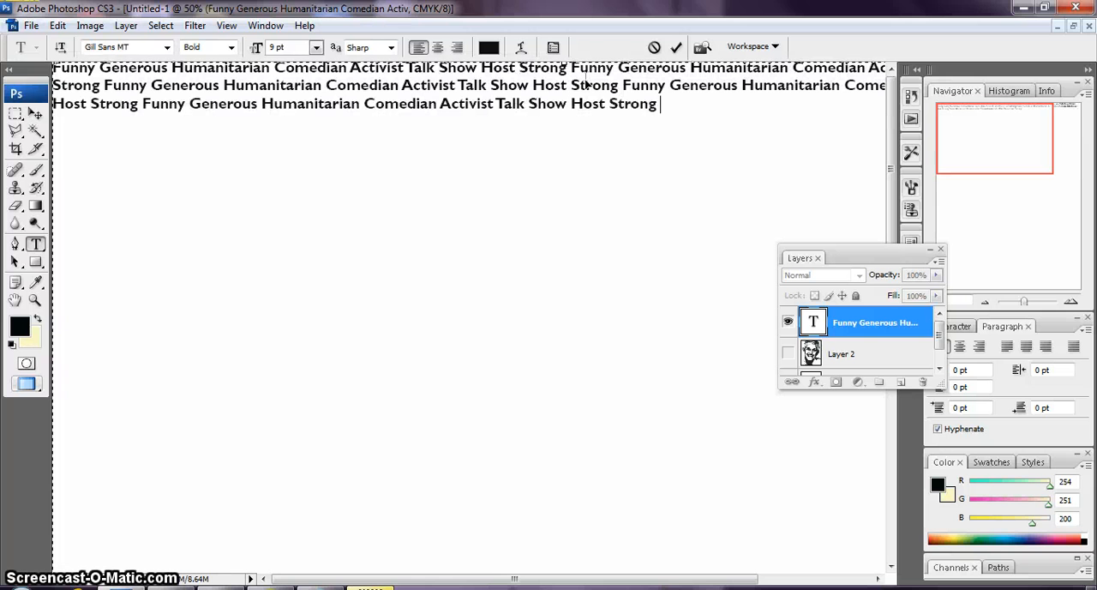
pyautogui.hotkey('ctrl', 'v')
pyautogui.hotkey('ctrl', 'v')
pyautogui.hotkey('ctrl', 'v')
pyautogui.hotkey('ctrl', 'v')
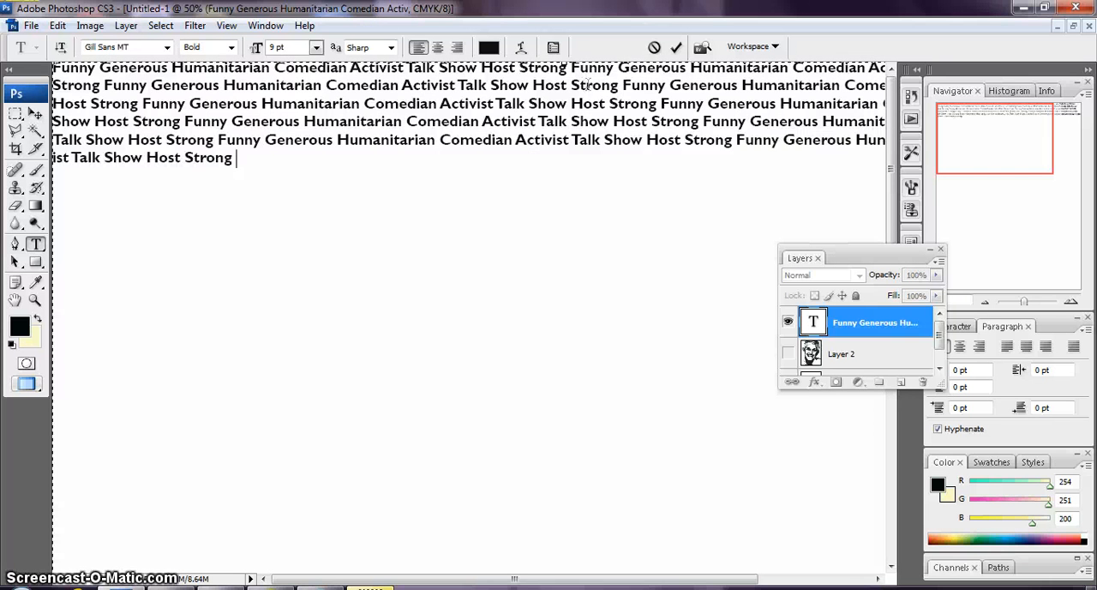
# Copy the entire block of repeated words and paste it several times after the last "Strong"
pyautogui.moveTo(251, 160); pyautogui.dragTo(39, 62)
pyautogui.hotkey('ctrl', 'c')
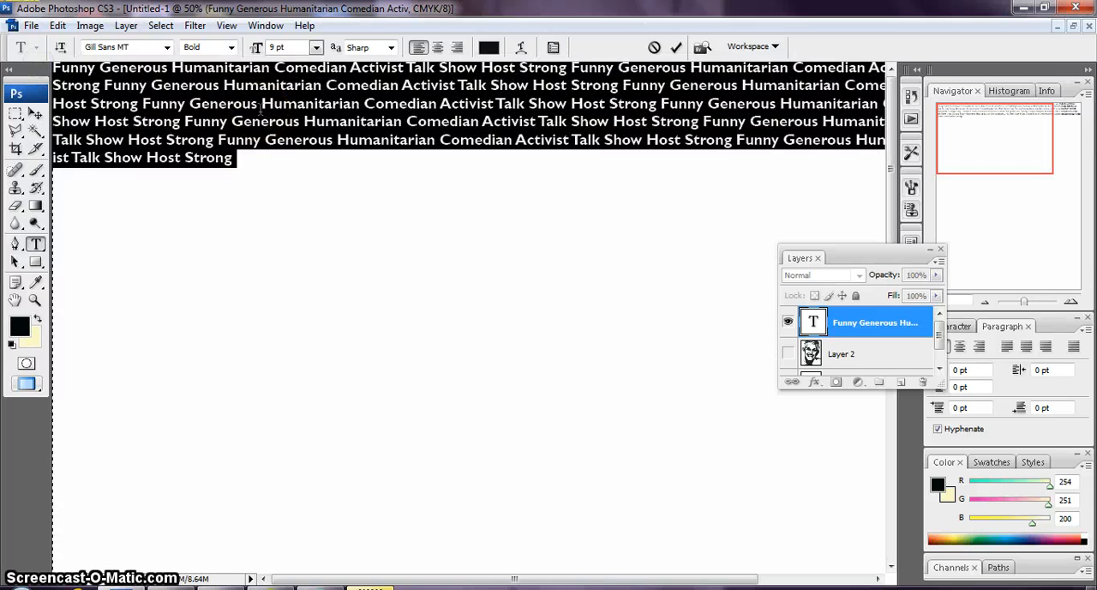
pyautogui.click(255, 166)
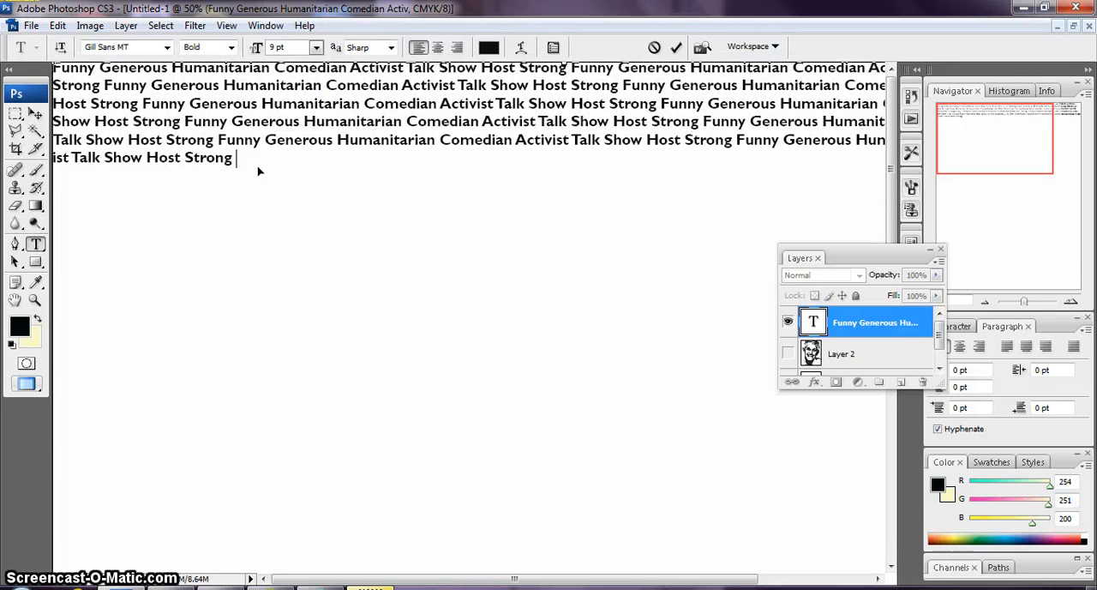
pyautogui.hotkey('ctrl', 'v')
pyautogui.hotkey('ctrl', 'v')
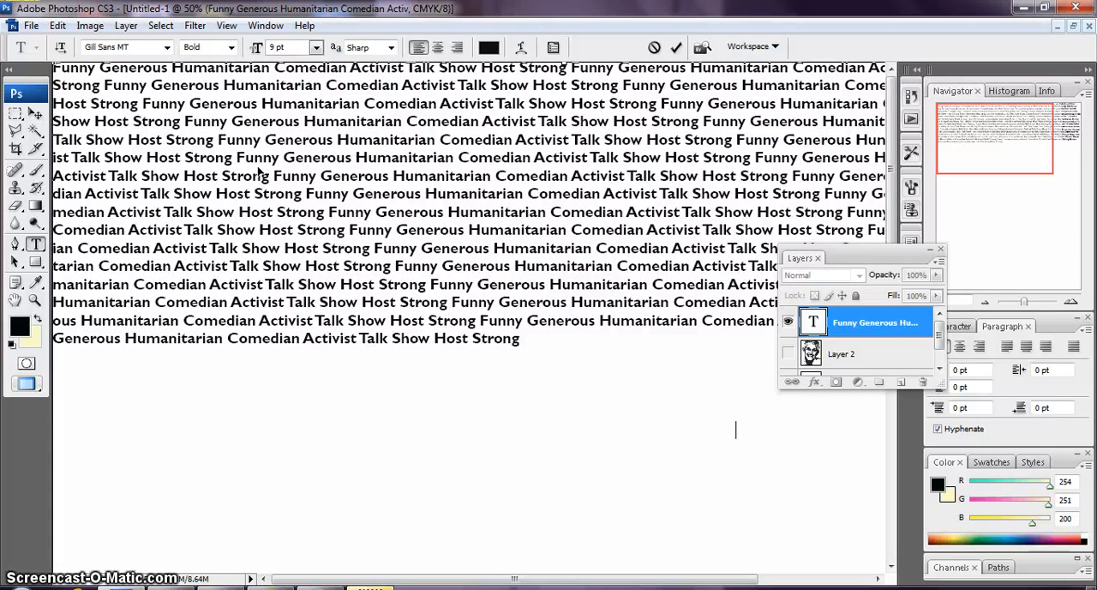
pyautogui.hotkey('ctrl', 'v')
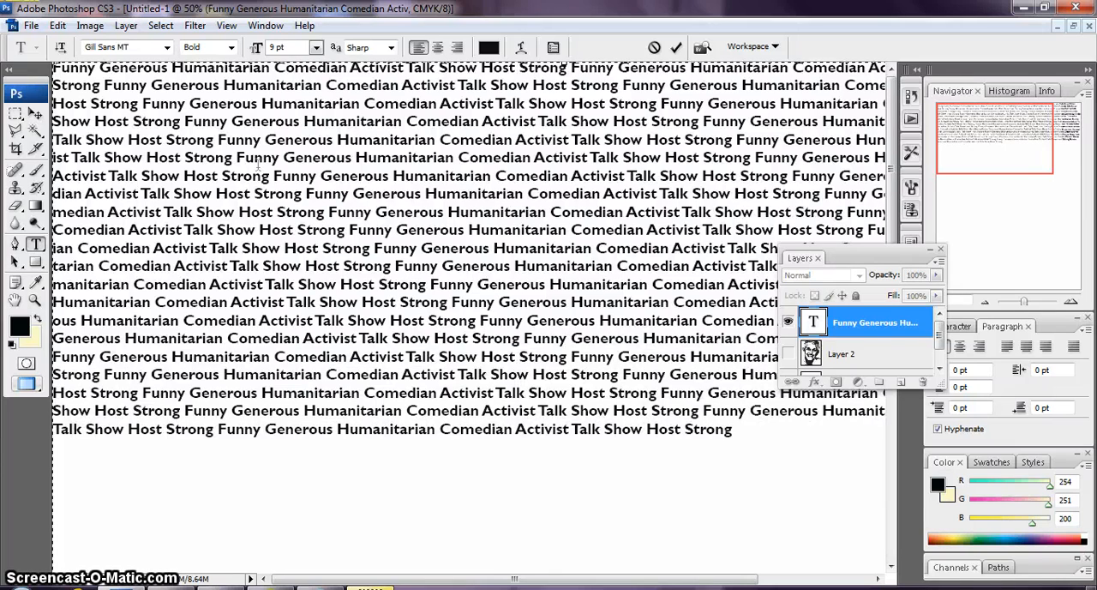
pyautogui.hotkey('ctrl', 'v')
# Keep pasting the copied words at the end of the text until they fill the page down to its bottom edge
pyautogui.hotkey('ctrl', '-')
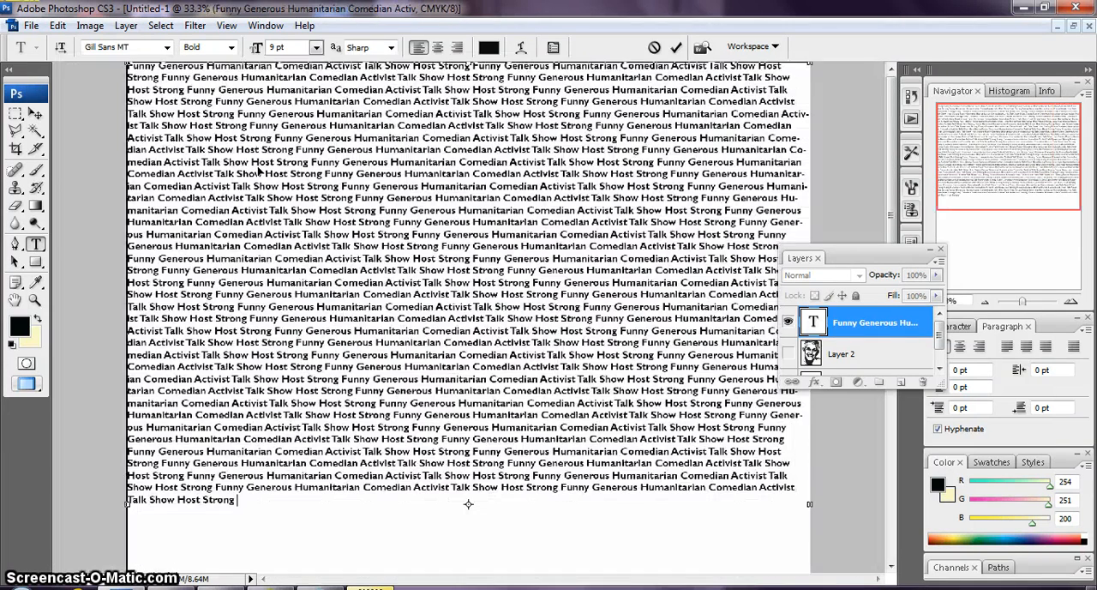
pyautogui.hotkey('ctrl', '-')
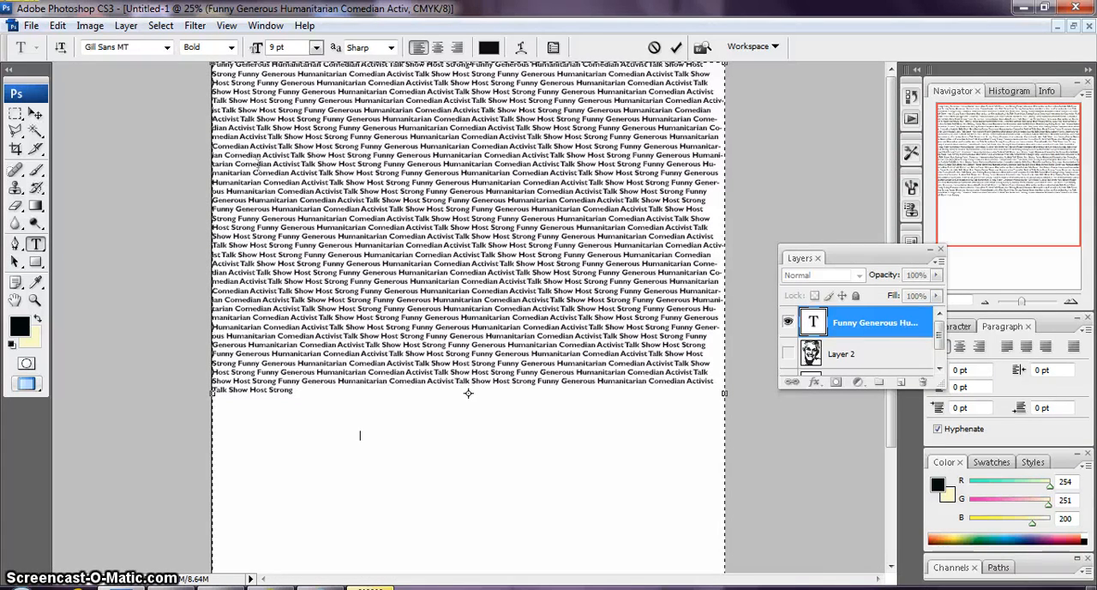
pyautogui.write('Funny Generous Humanitarian Comedian Activist Talk Show Host Strong Funny Generous Humanitarian Comedian Activist Talk Show Host Strong Funny Generous Humanitarian Comedian Activist Talk Show Host Strong Funny Generous Humanitarian Comedian Activist Talk Show Host Strong Funny Generous Humanitarian Comedian Activist Talk Show Host Strong Funny Generous Humanitarian Comedian Activist Talk Show Host Strong Funny Generous Humanitarian Comedian Activist Talk Show Host Strong Funny Generous Humanitarian Comedian Activist Talk Show Host Strong Funny Generous Humanitarian Comedian Activist Talk Show Host Strong Funny Generous Humanitarian Comedian Activist Talk Show Host Strong Funny Generous Humanitarian Comedian Activist Talk Show Host Strong Funny Generous Humanitarian Comedian Activist Talk Show Host Strong Funny Generous Humanitarian Comedian Activist Talk Show Host Strong Funny Generous Humanitarian Comedian Activist Talk Show Host Strong Funny Generous Humanitarian Comedian Activist Talk Show Host Strong Funny Generous Humanitarian Comedian Activist Talk Show Host Strong Funny Generous Humanitarian Comedian Activist Talk Show Host Strong Funny Generous Humanitarian Comedian Activist Talk Show Host Strong Funny Generous Humanitarian Comedian Activist Talk Show Host Strong Funny Generous Humanitarian Comedian Activist Talk Show Host Strong')
pyautogui.scroll(-5, 258, 164)
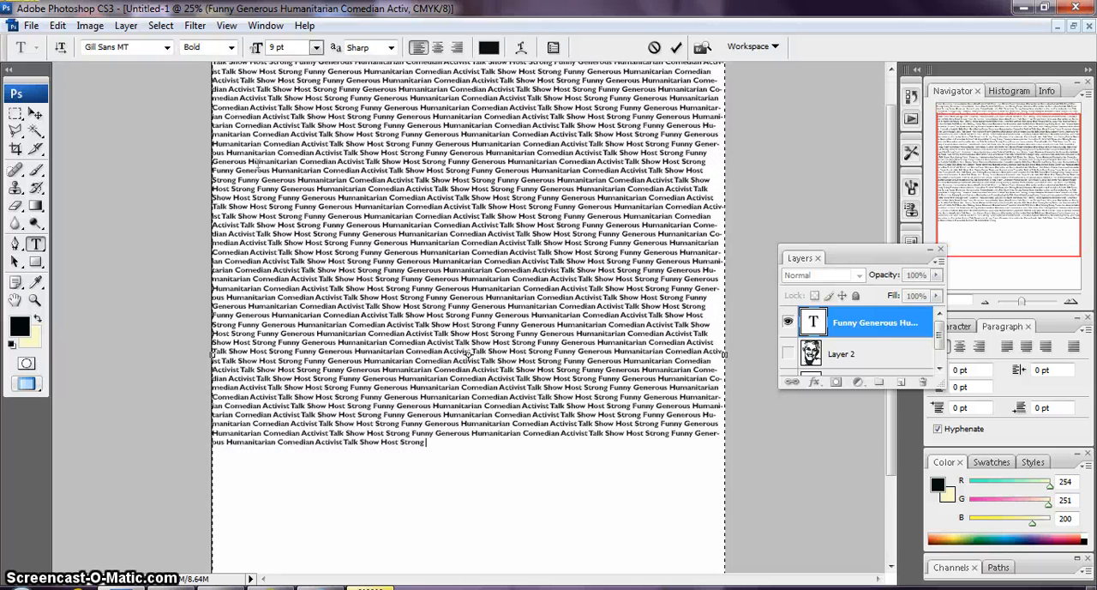
pyautogui.scroll(-1, 258, 163)
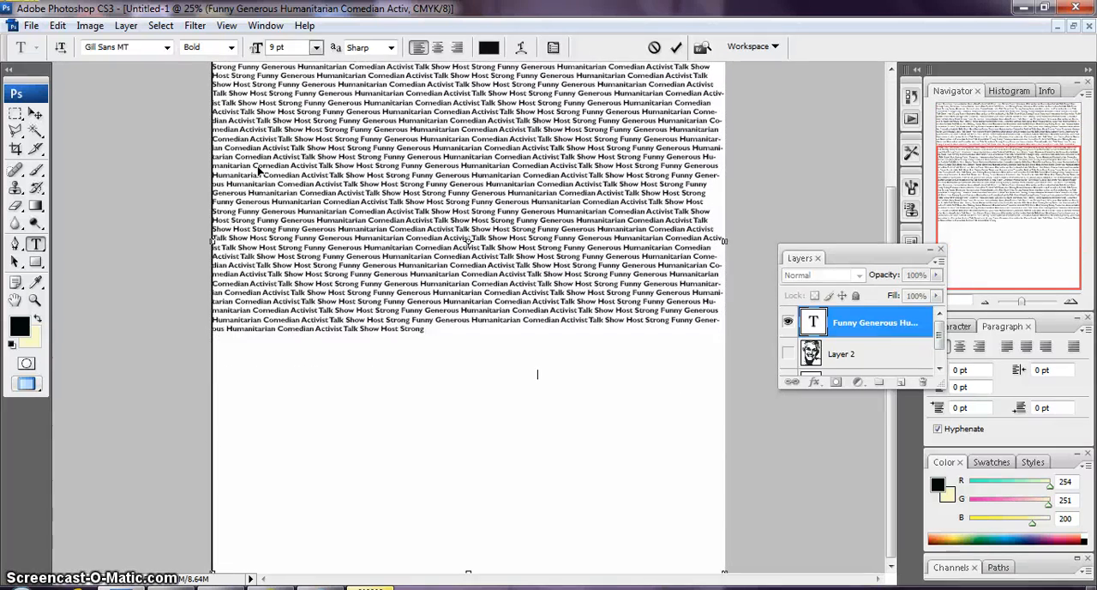
pyautogui.hotkey('ctrl', 'v')
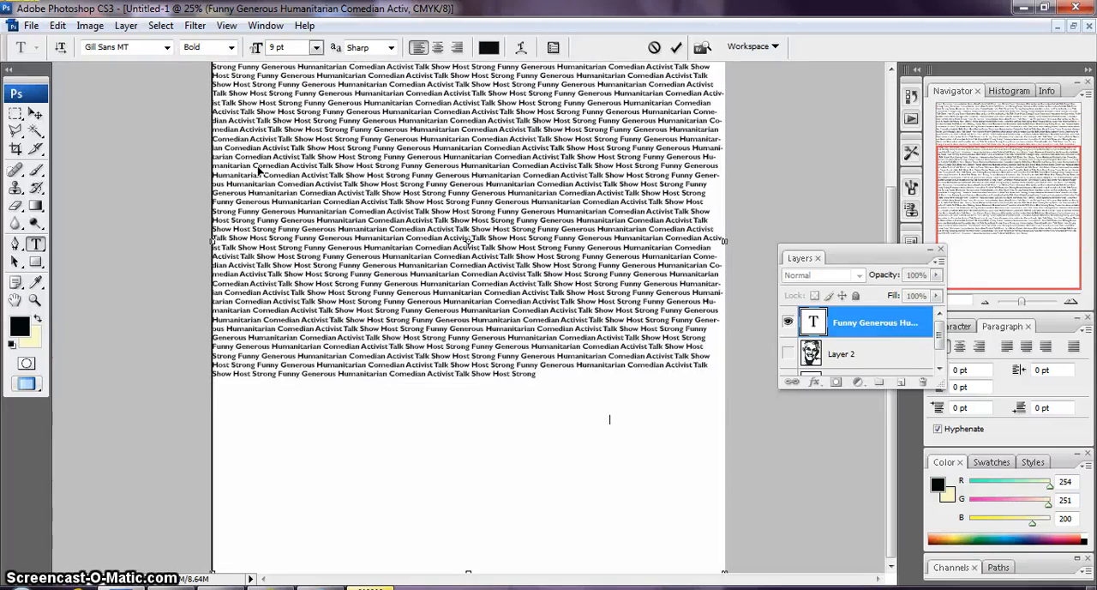
pyautogui.hotkey('ctrl', 'v')
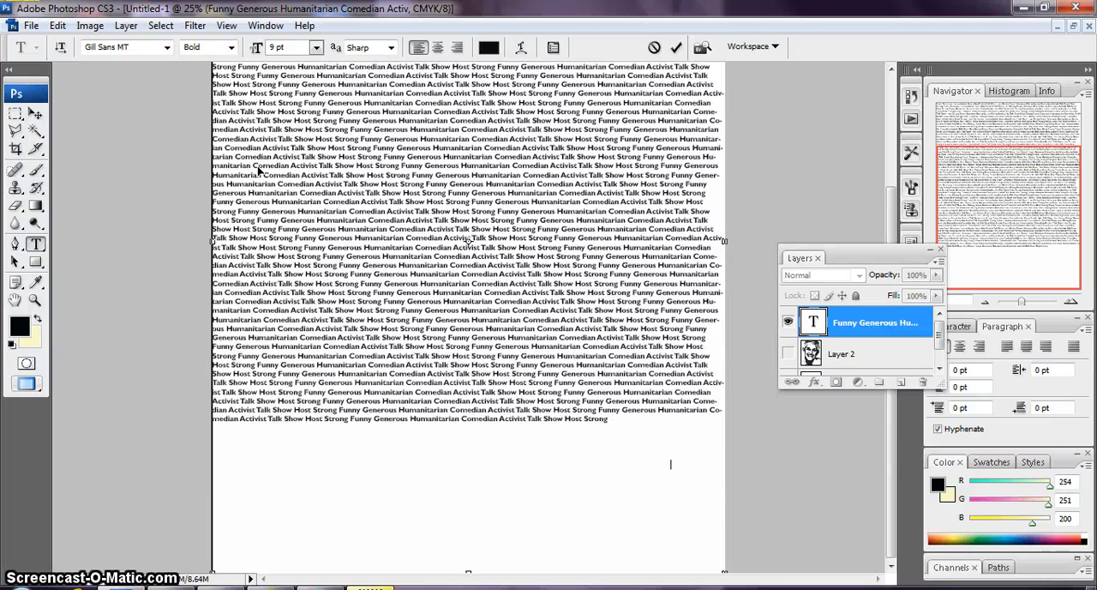
pyautogui.hotkey('ctrl', 'v')
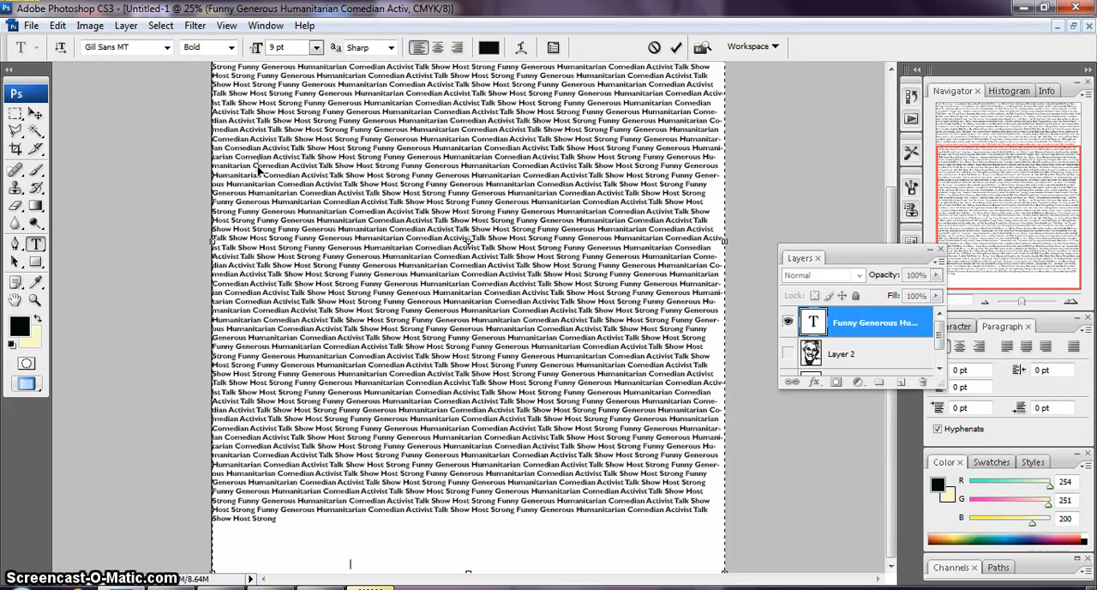
pyautogui.hotkey('ctrl', 'v')
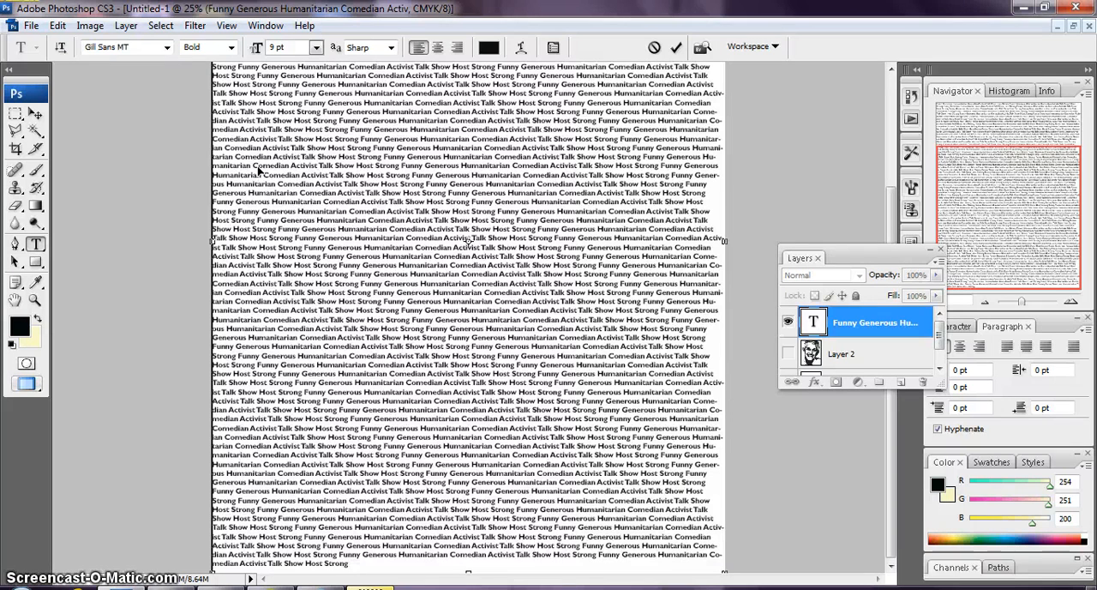
pyautogui.hotkey('ctrl', 'v')
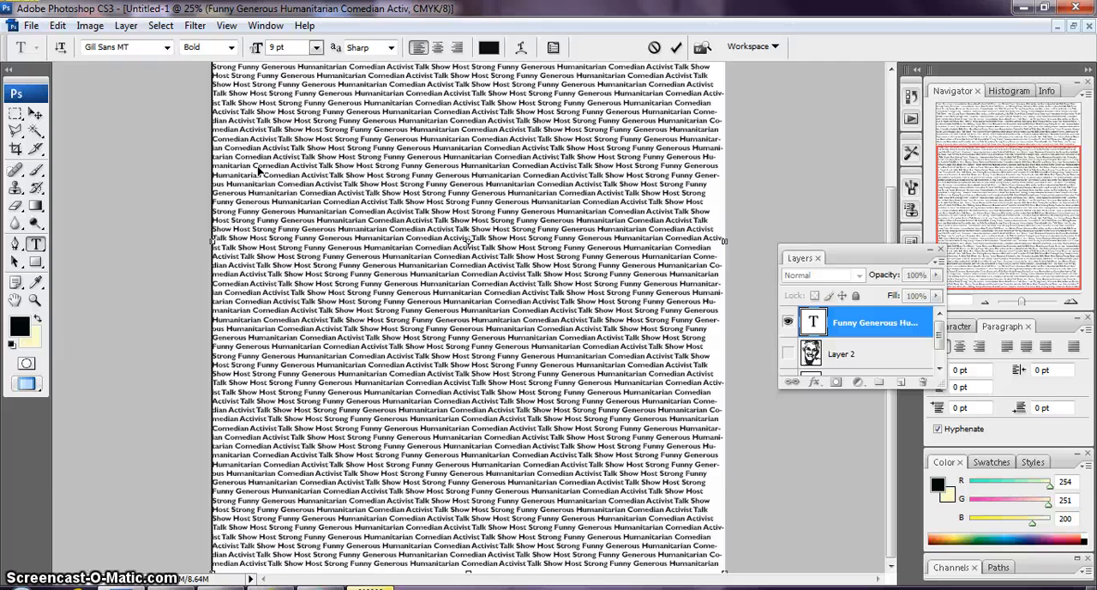
# Justify all lines of the text box so the words span the full page width
pyautogui.click(221, 72)
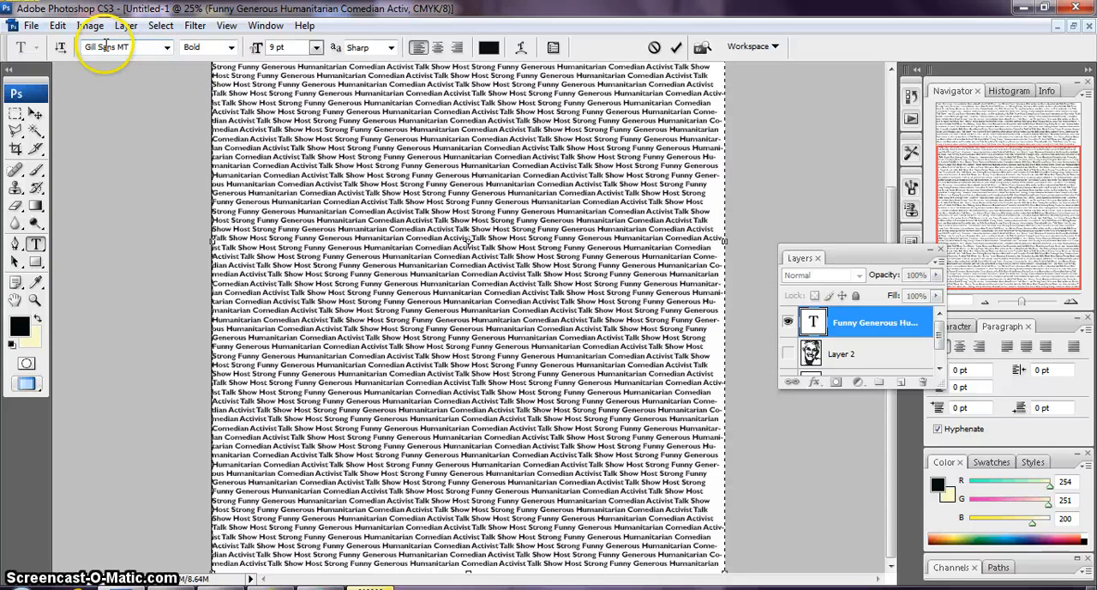
pyautogui.click(271, 28)
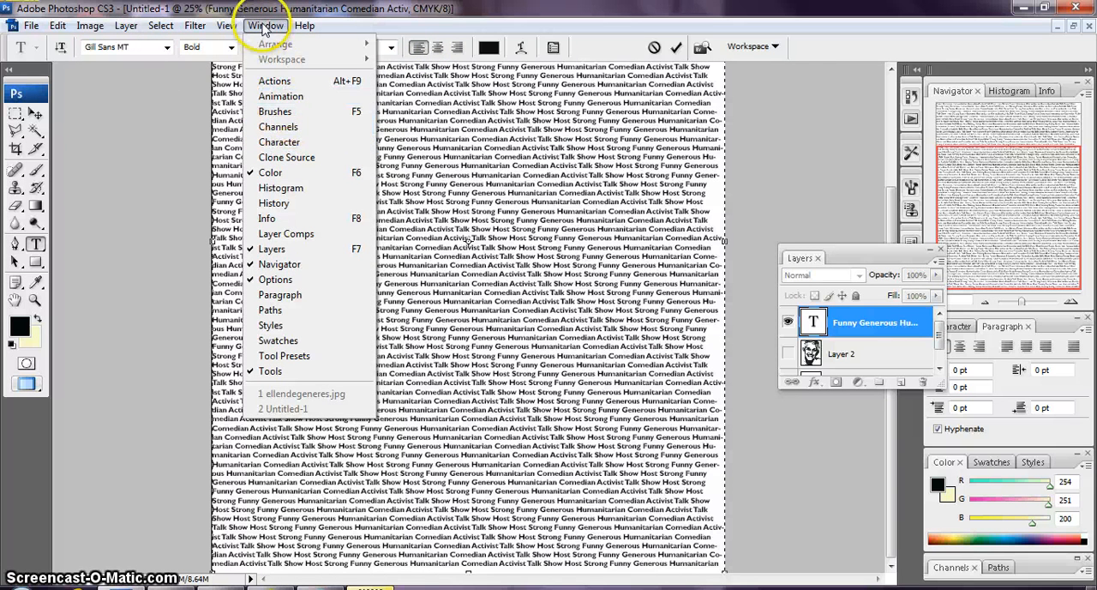
pyautogui.click(280, 142)
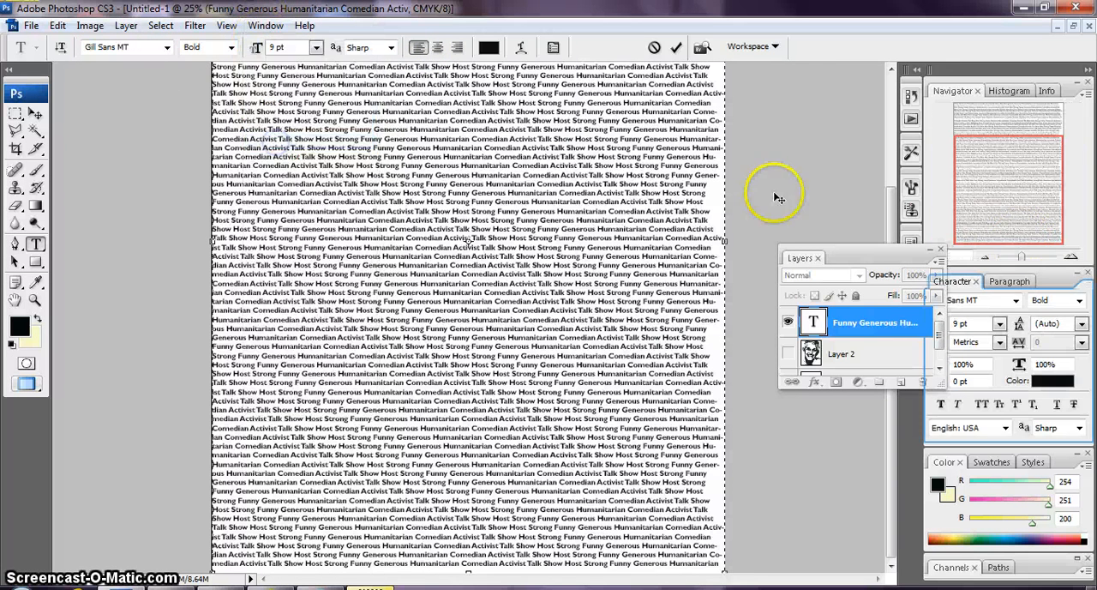
pyautogui.click(1009, 281)
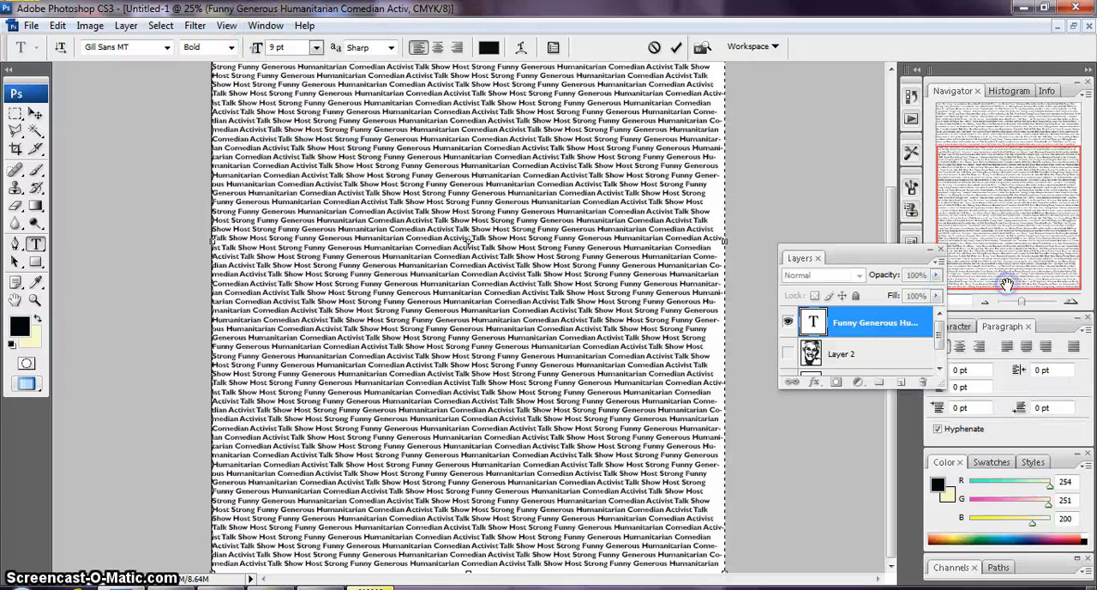
pyautogui.click(1072, 348)
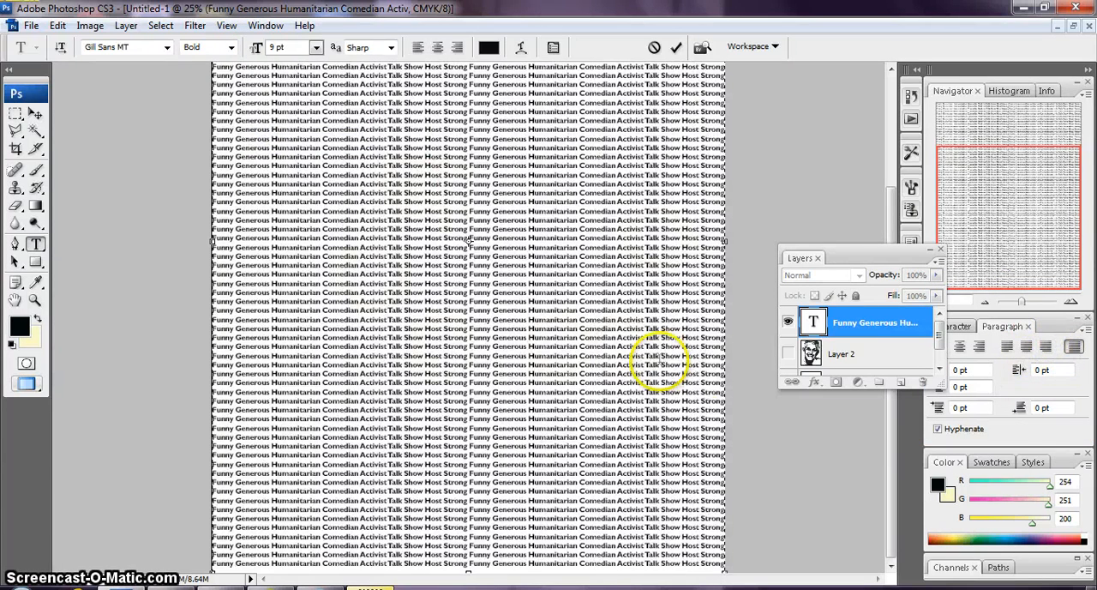
# Show the black-and-white portrait layer, hide the text layer, and activate the Magic Wand
pyautogui.click(788, 354)
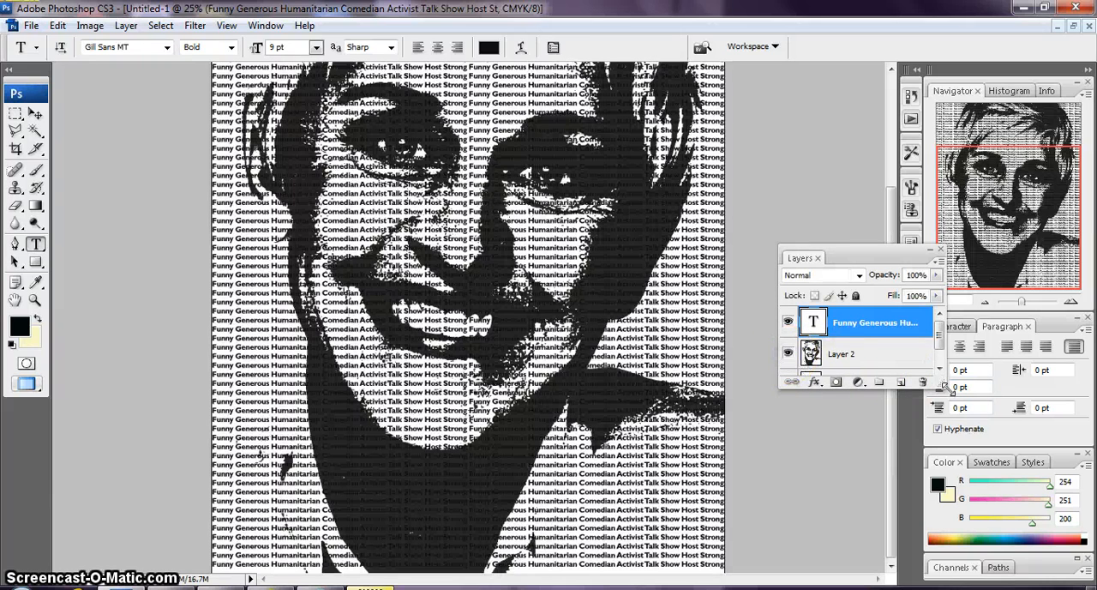
pyautogui.click(787, 321)
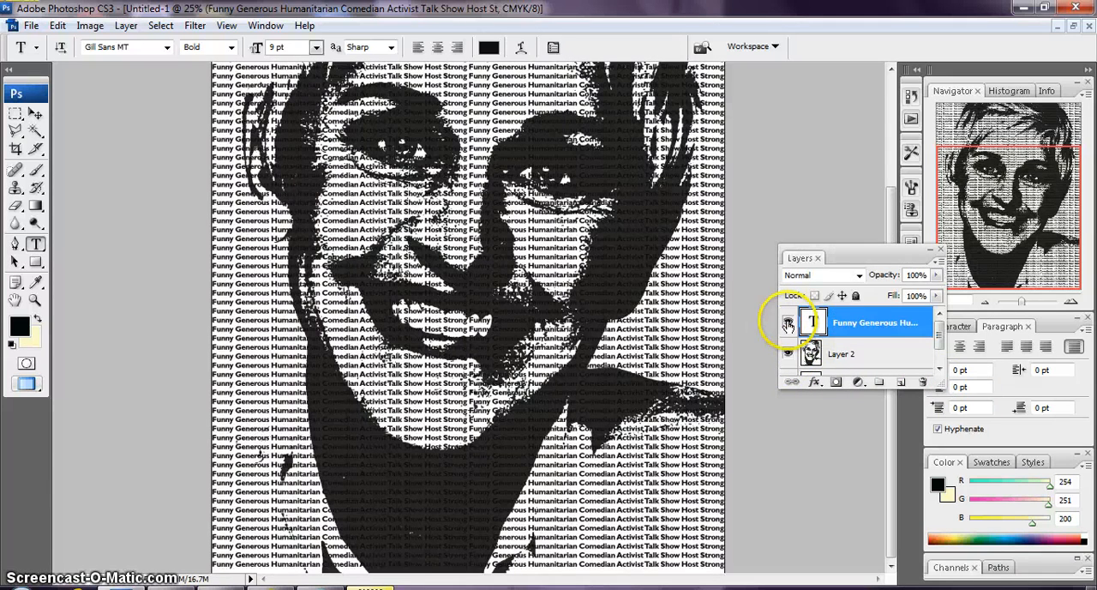
pyautogui.click(788, 323)
pyautogui.click(787, 323)
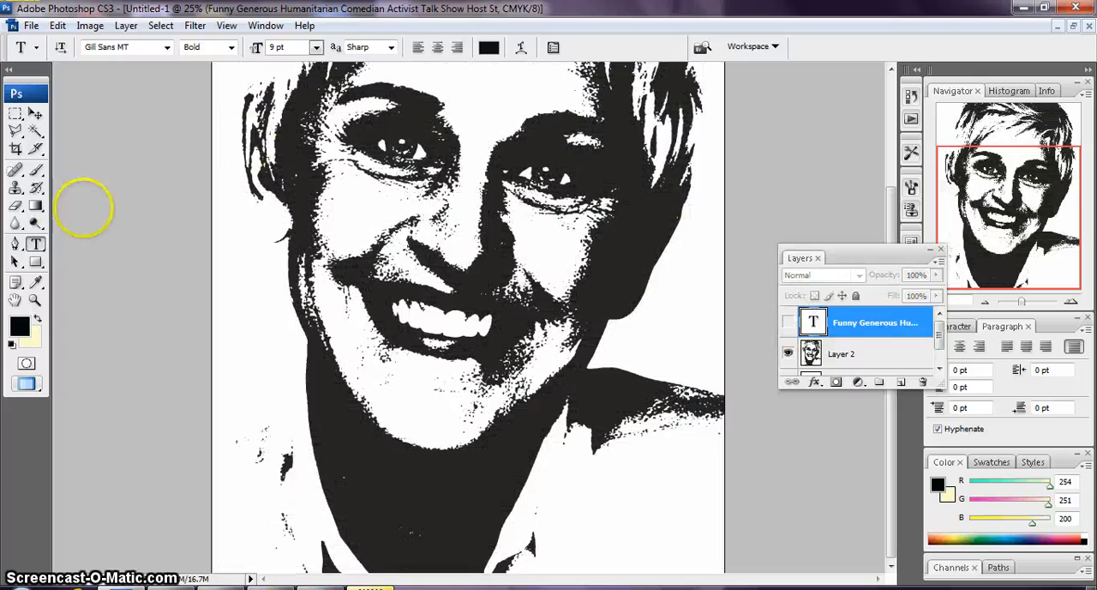
pyautogui.click(34, 131)
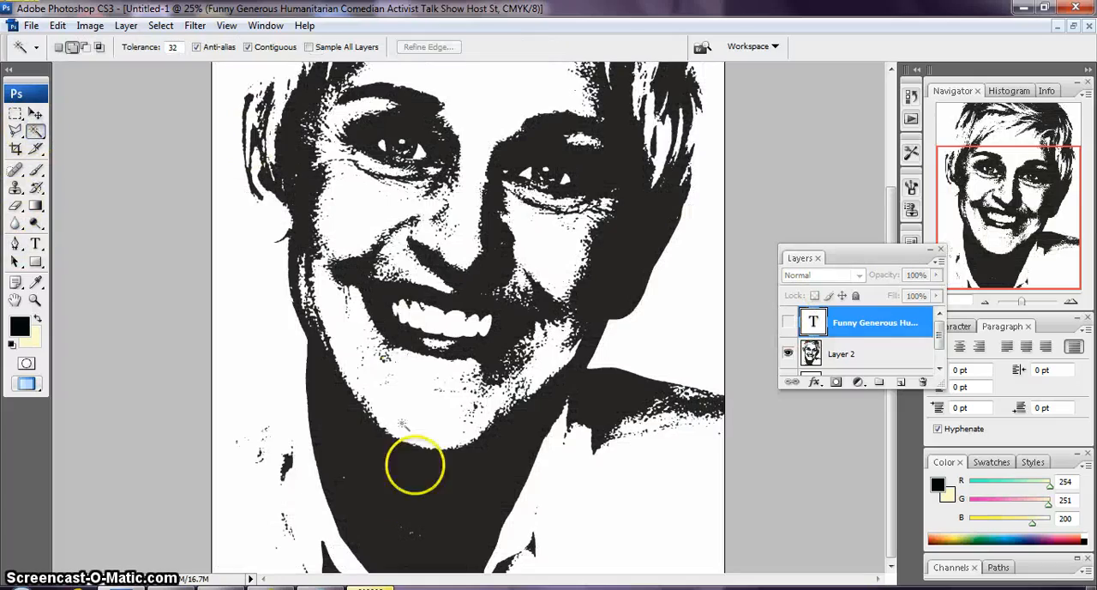
pyautogui.click(417, 501)
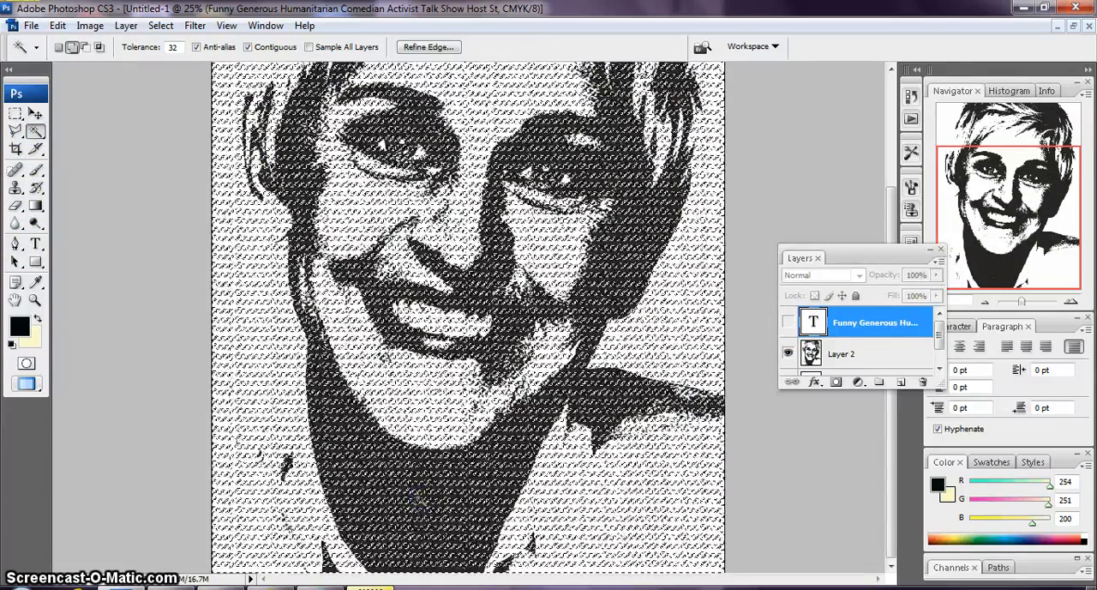
pyautogui.click(160, 25)
pyautogui.click(168, 57)
# On Layer 2, select the black neck area and extend the selection to all similar black areas of the portrait
pyautogui.click(836, 353)
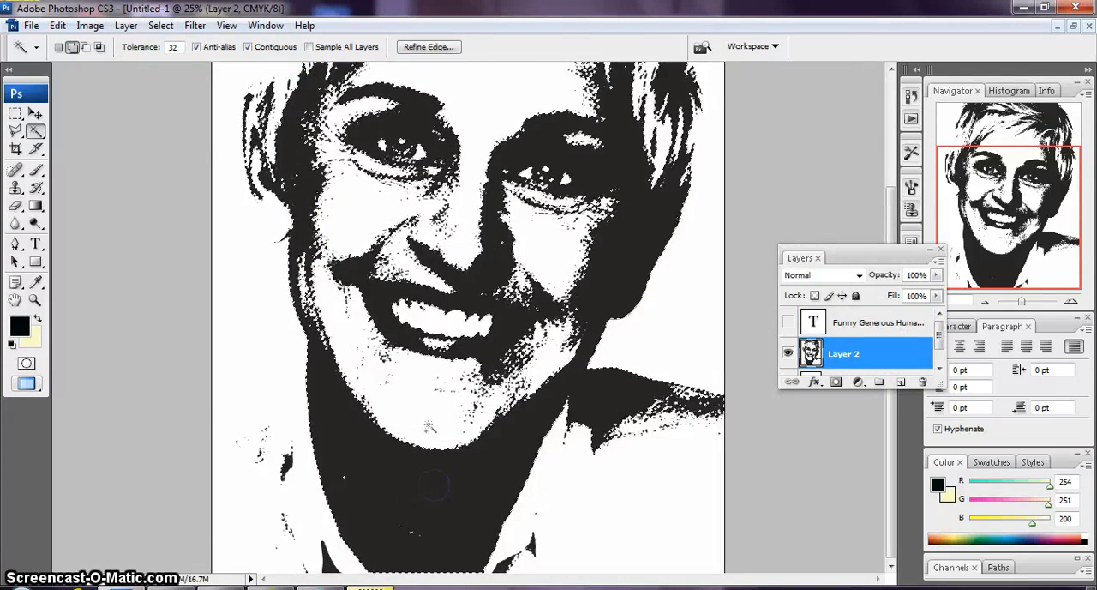
pyautogui.click(160, 25)
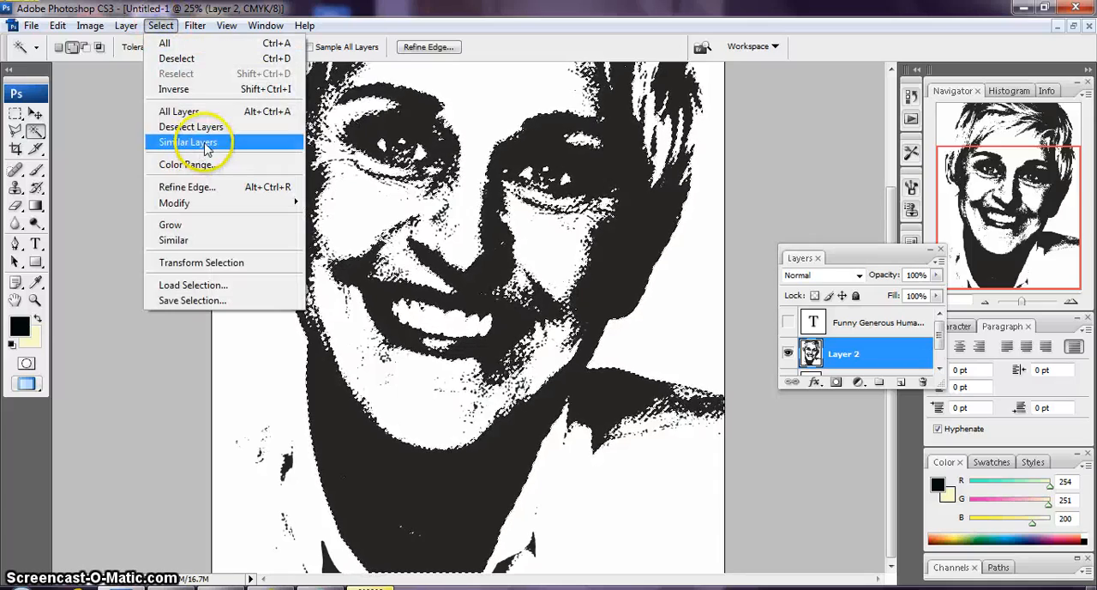
pyautogui.click(178, 241)
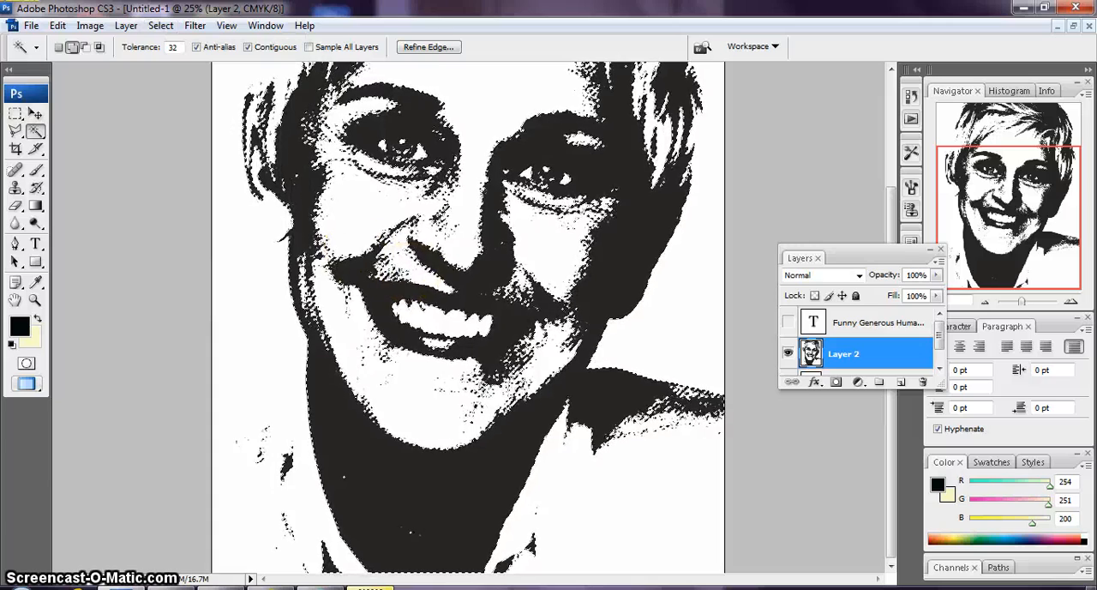
# Show the text layer and add a layer mask to it that reveals the selected black areas of the portrait
pyautogui.click(788, 323)
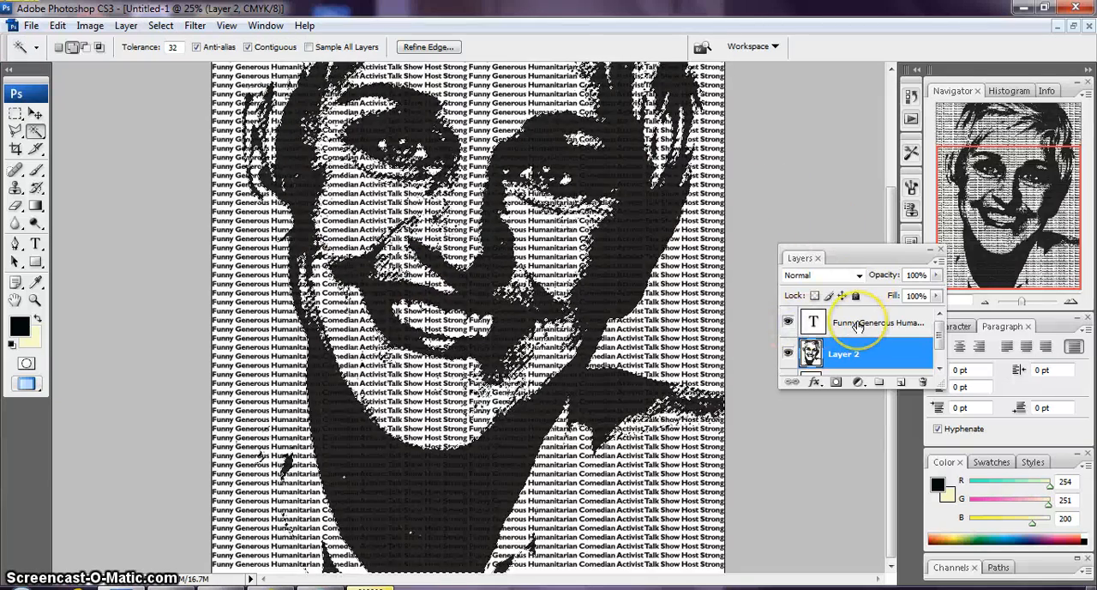
pyautogui.click(857, 325)
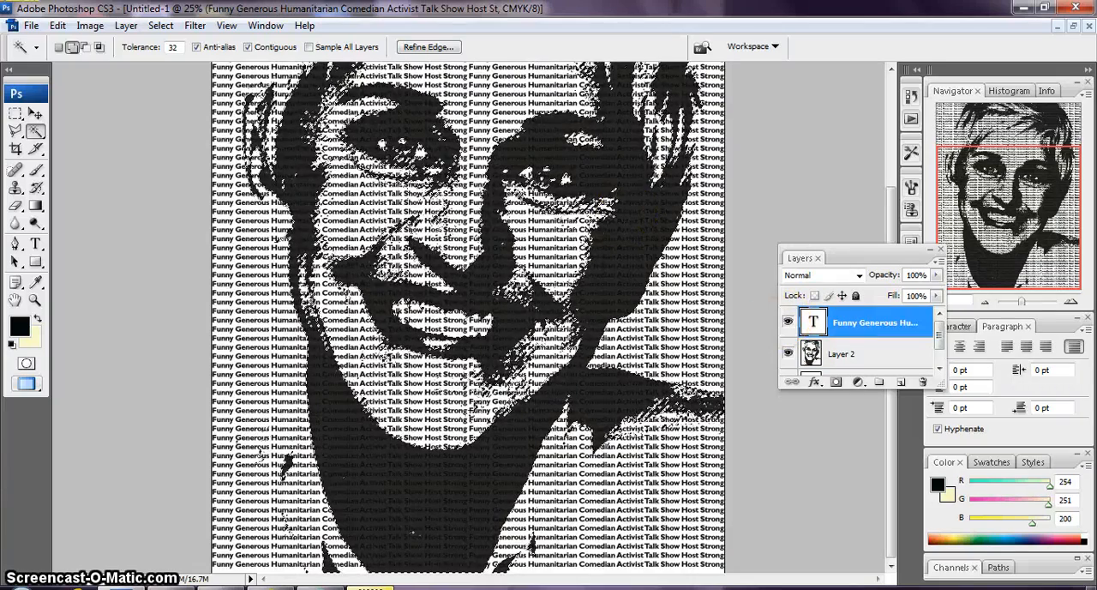
pyautogui.click(90, 25)
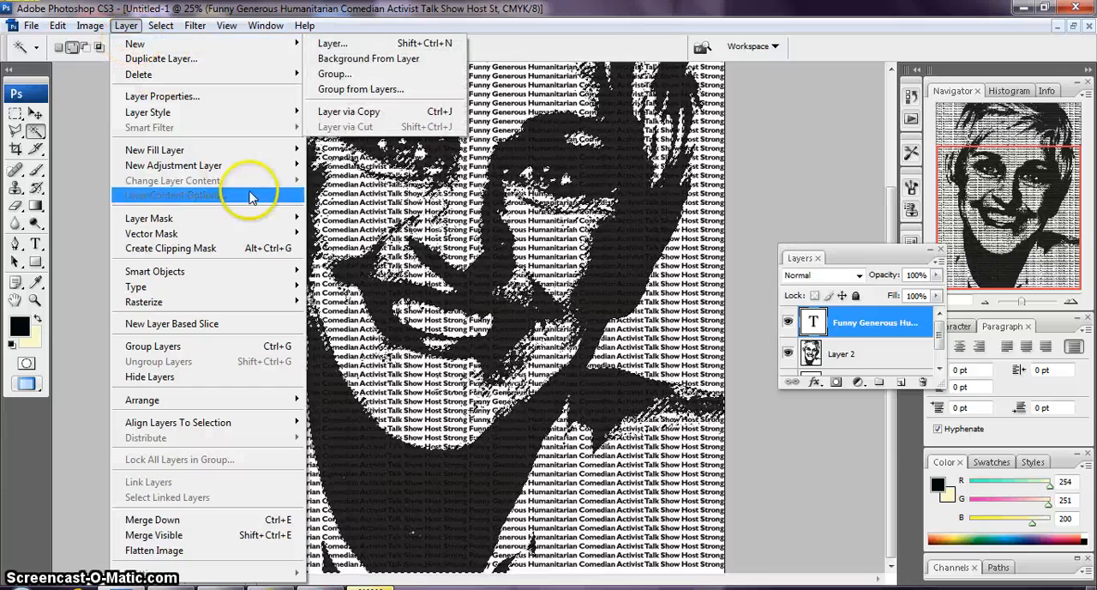
pyautogui.moveTo(274, 217)
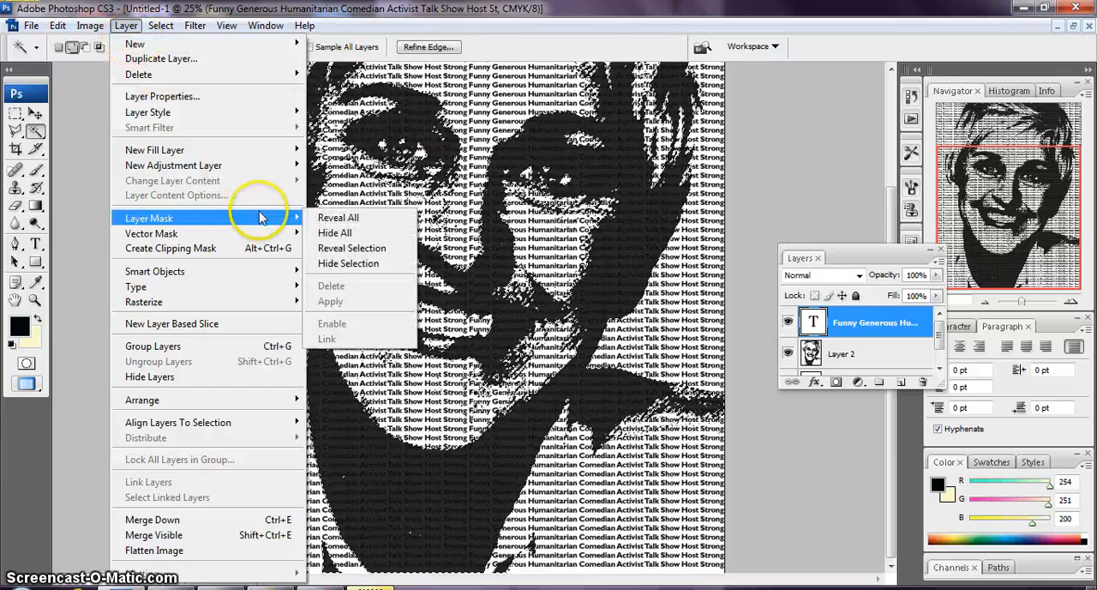
pyautogui.click(370, 250)
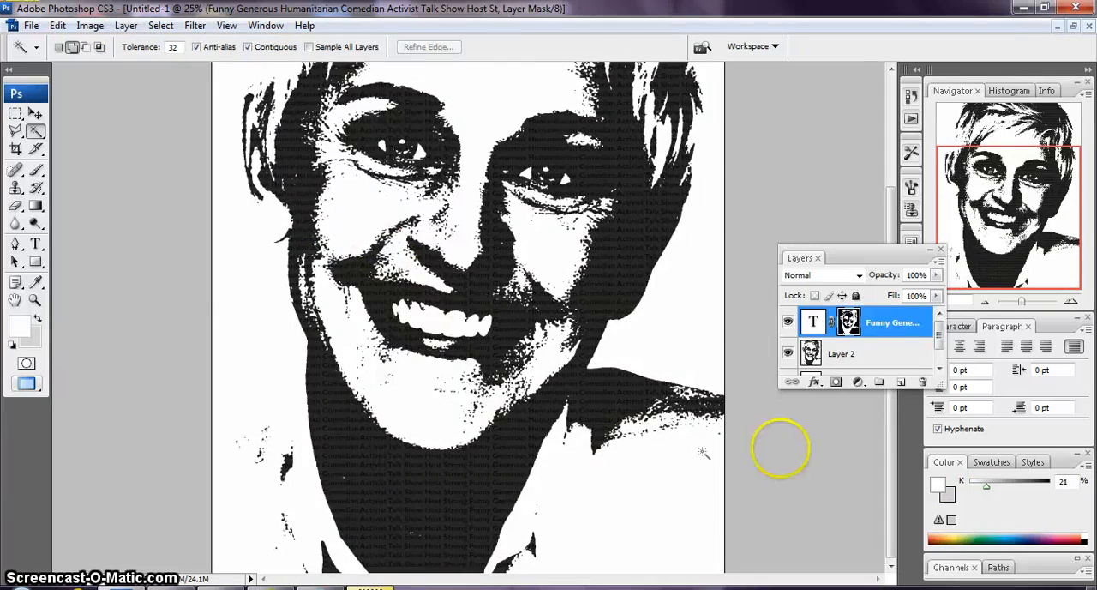
# Check the masked text with Layer 2 temporarily hidden, and leave the portrait visible with the text layer hidden
pyautogui.click(788, 355)
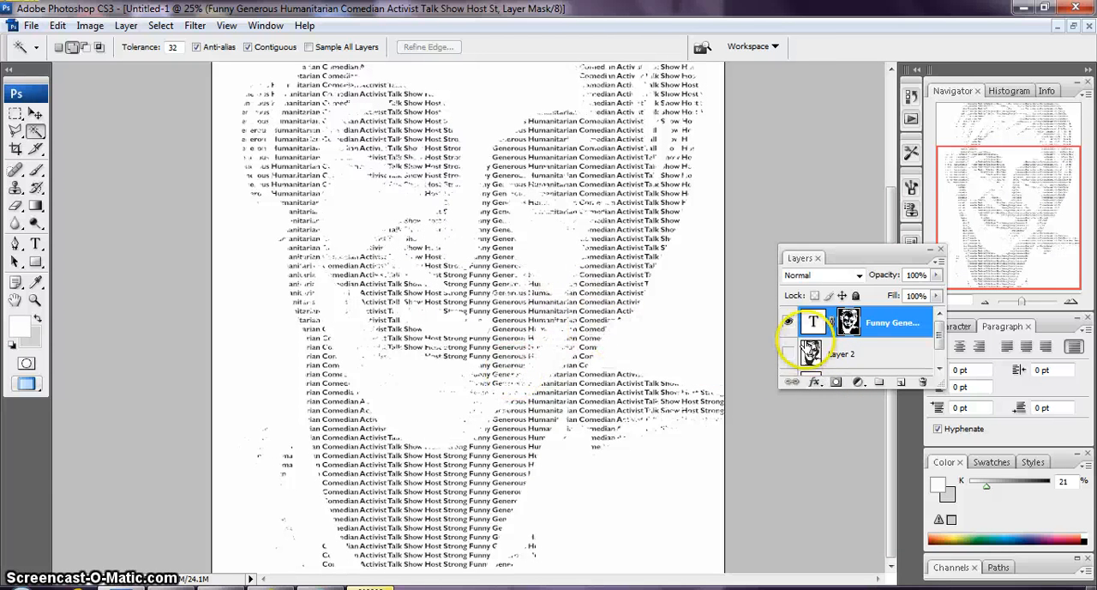
pyautogui.click(789, 354)
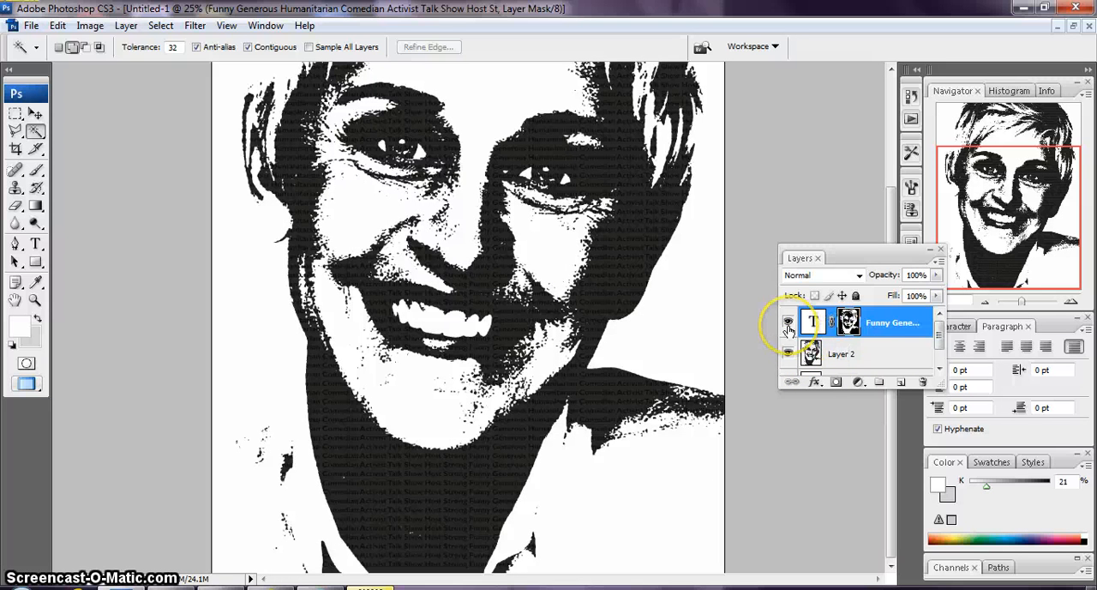
pyautogui.click(788, 323)
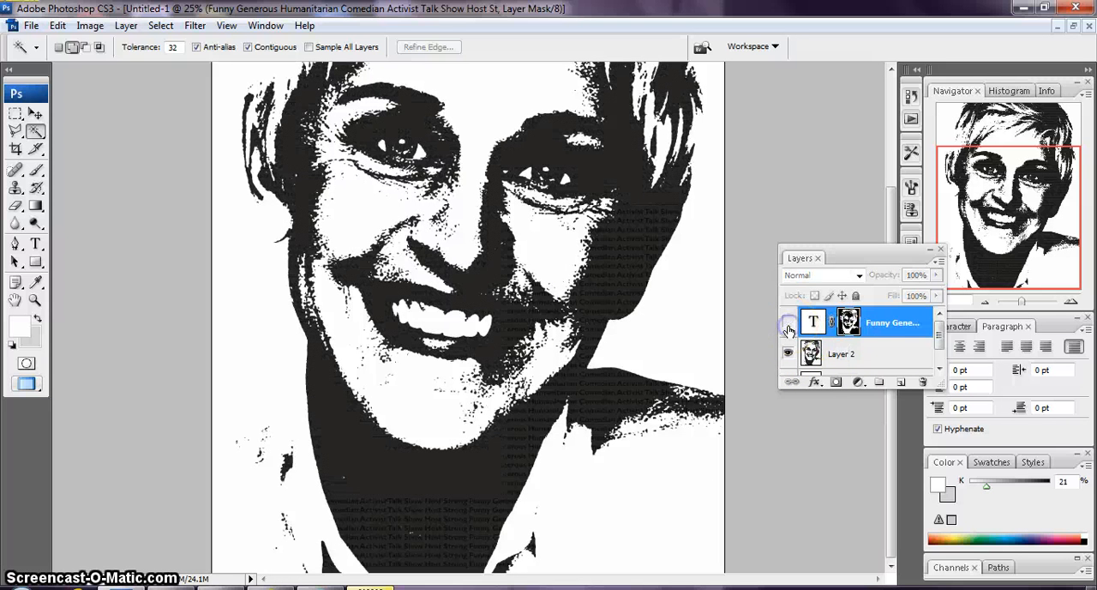
# On Layer 2, outline the white background beside the left side of the head and shoulder with the Polygonal Lasso
pyautogui.click(867, 354)
pyautogui.scroll(4, 291, 90)
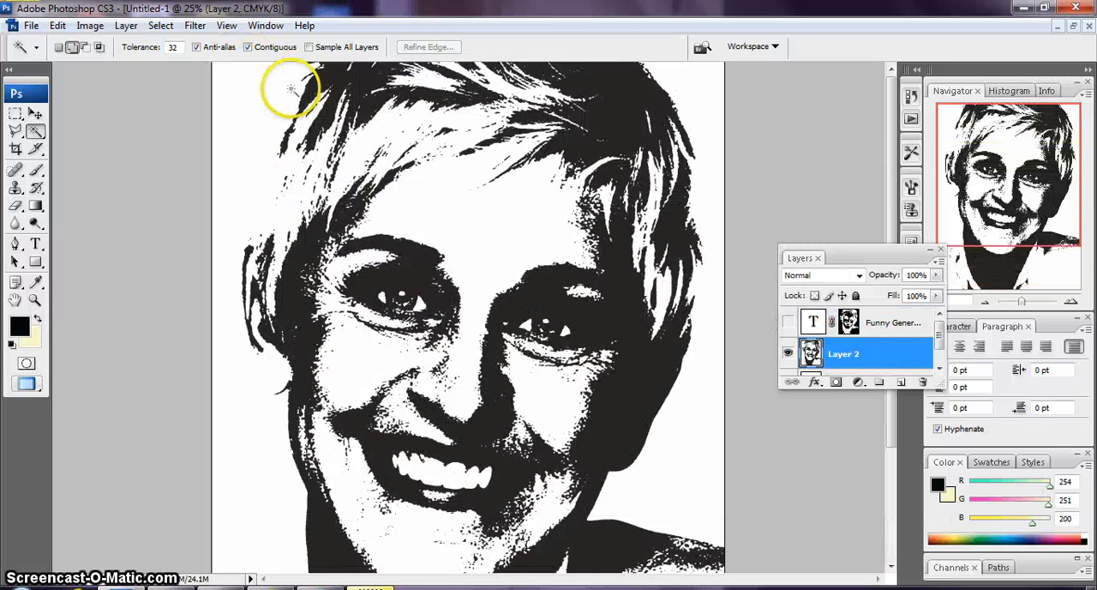
pyautogui.hotkey('ctrl', '-')
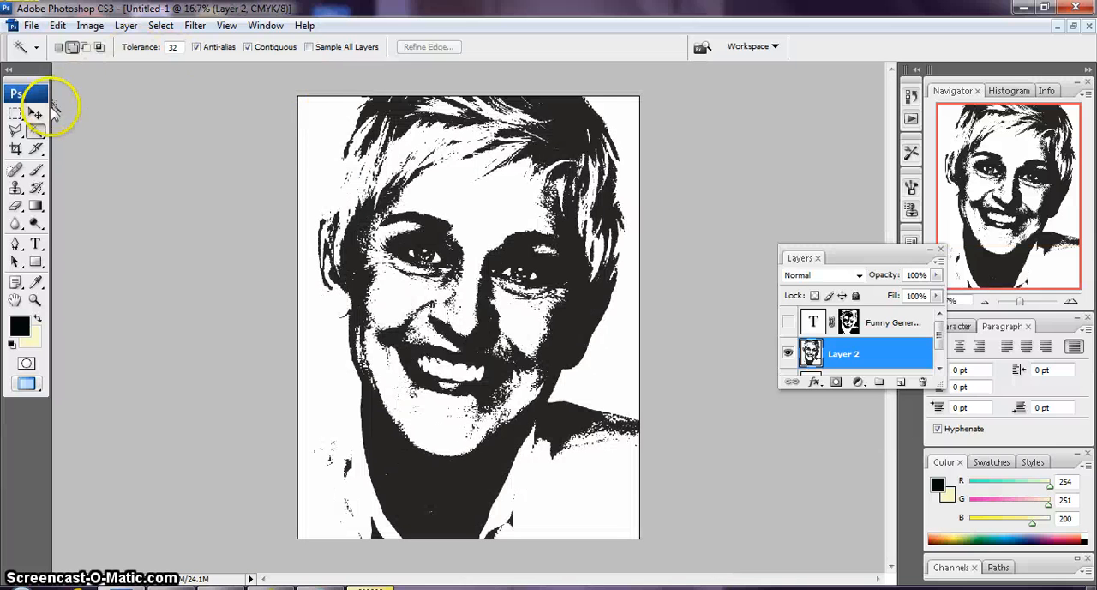
pyautogui.click(13, 134)
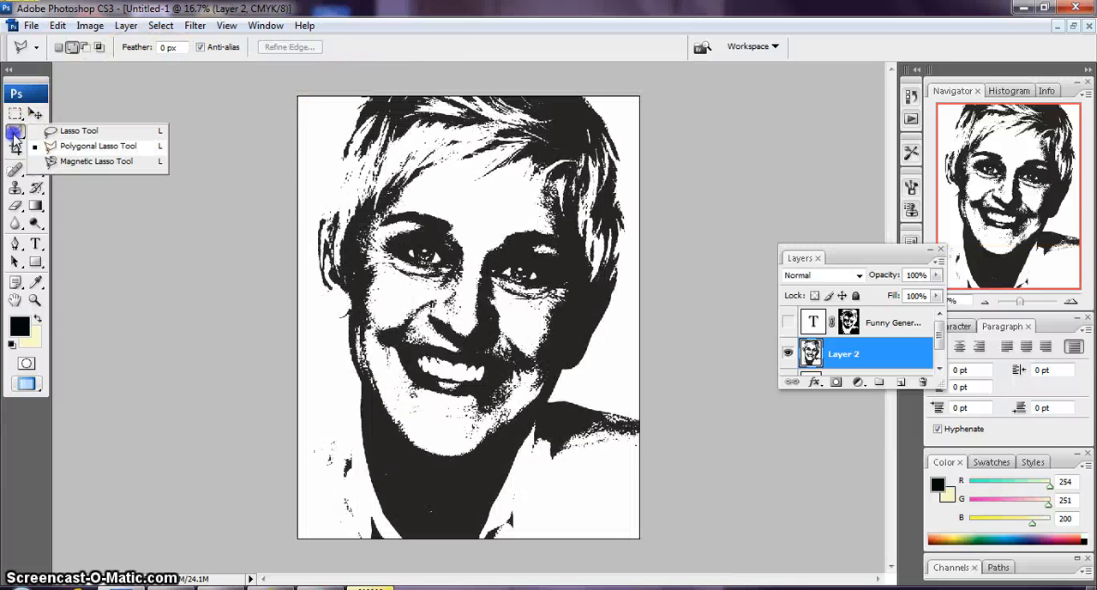
pyautogui.click(98, 145)
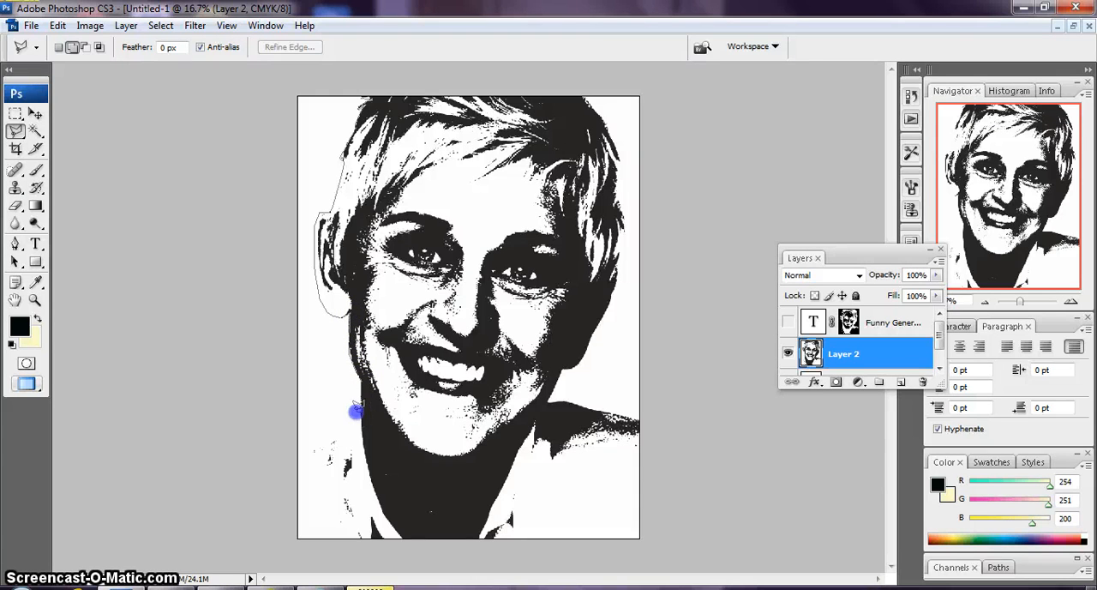
pyautogui.click(314, 427)
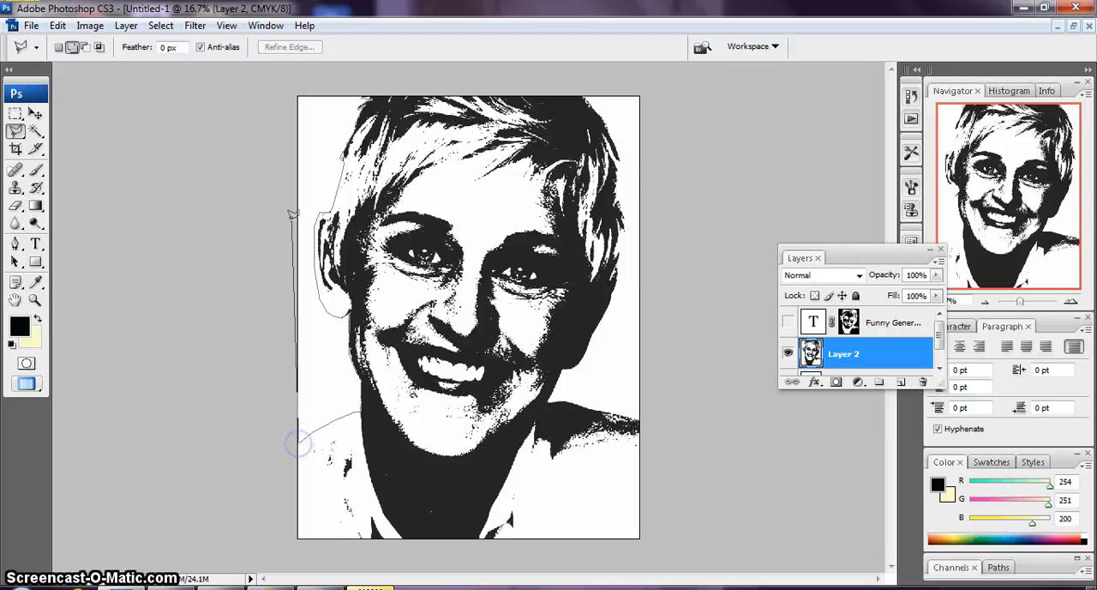
pyautogui.doubleClick(362, 89)
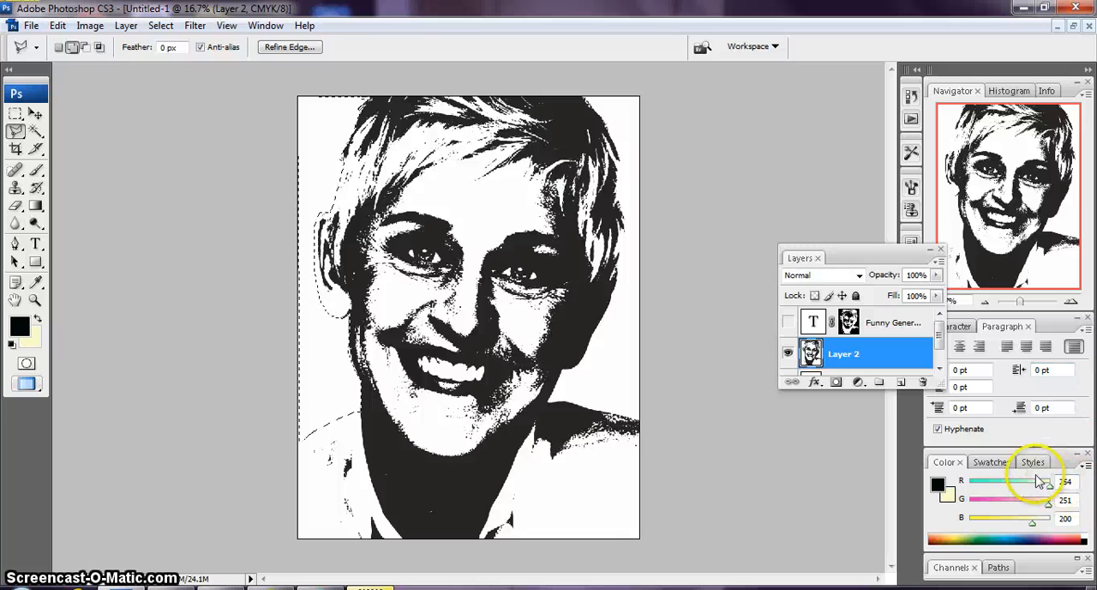
# Undo the polygonal lasso selection and step back to the text layer
pyautogui.click(788, 352)
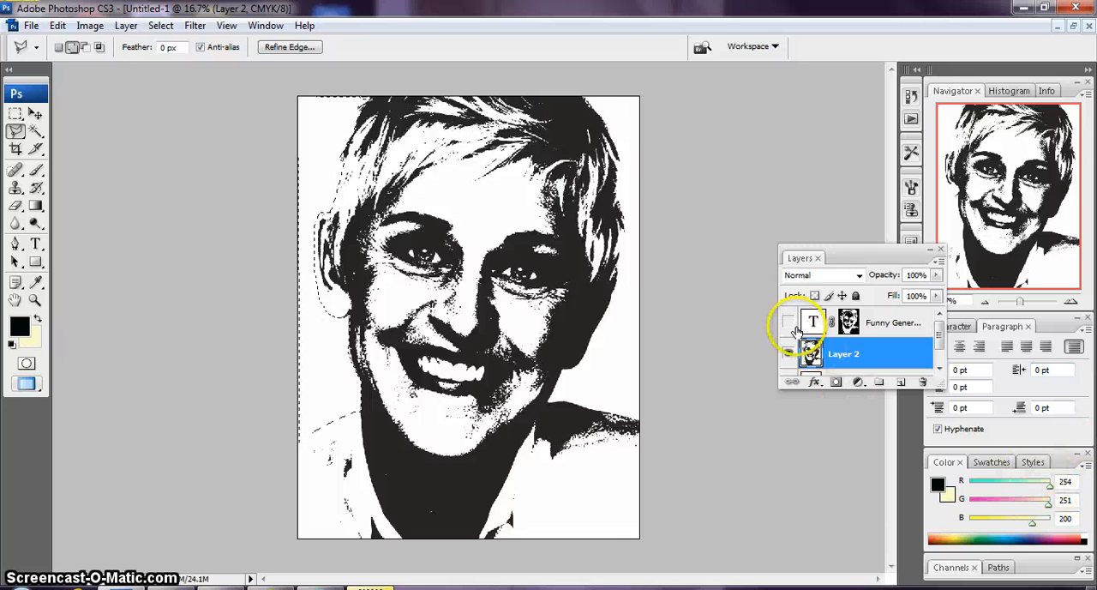
pyautogui.click(58, 25)
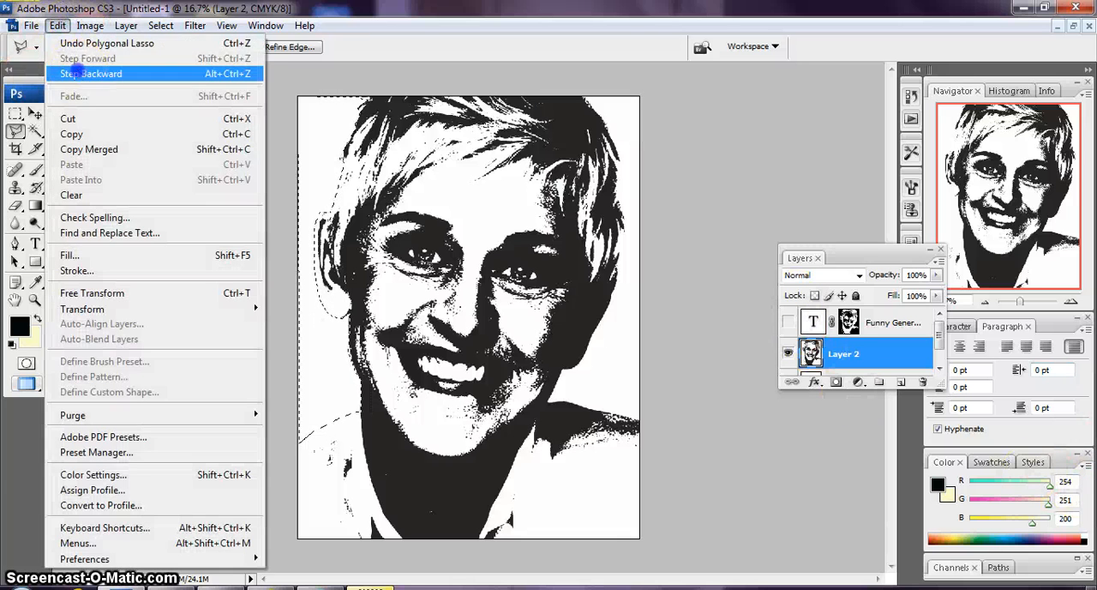
pyautogui.click(77, 69)
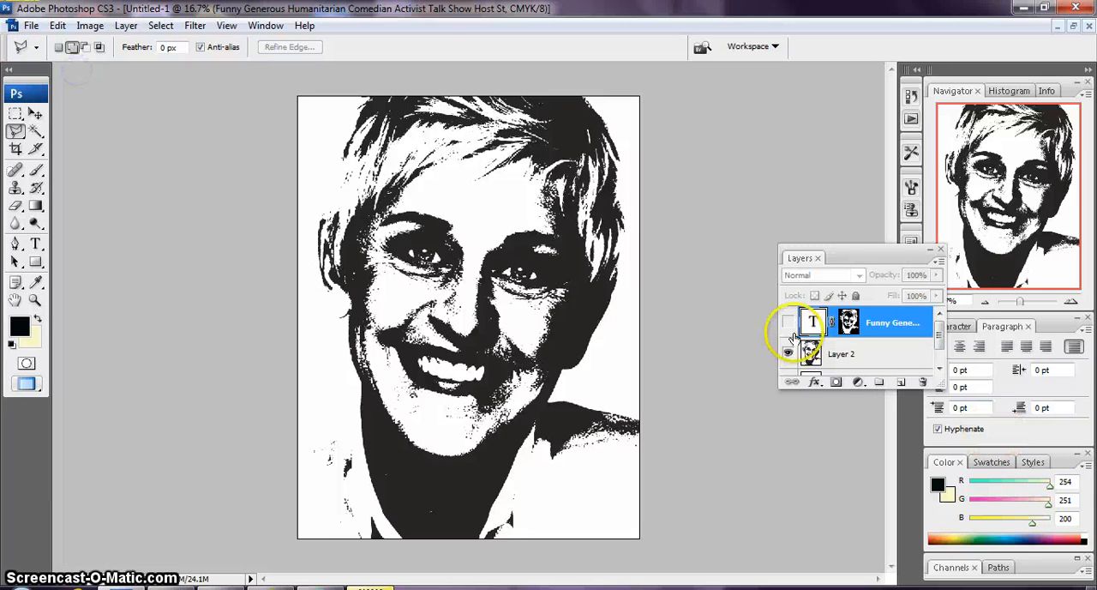
# Add a new layer above the text layer and draw a text box on it covering the whole page
pyautogui.click(899, 383)
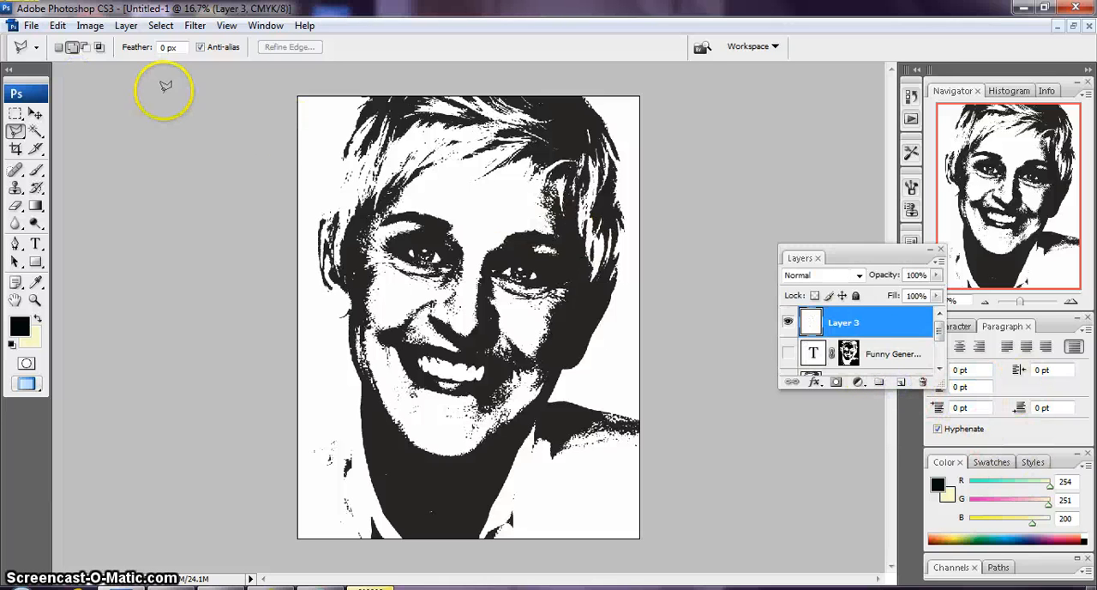
pyautogui.click(35, 244)
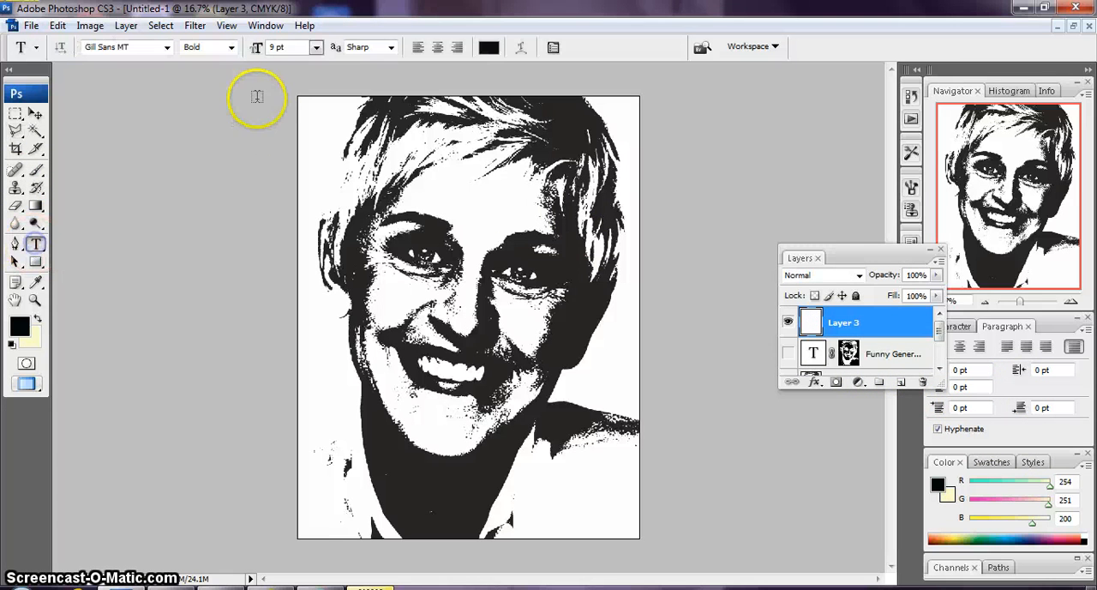
pyautogui.moveTo(426, 141); pyautogui.dragTo(640, 538)
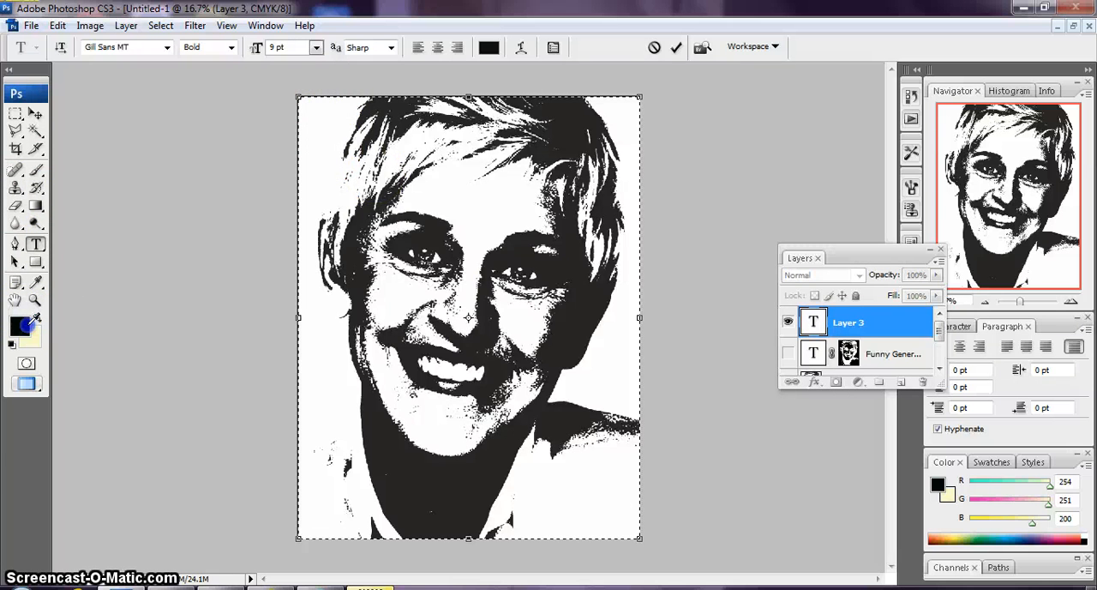
# Set the text's foreground colour to coral red, fc555d
pyautogui.click(32, 319)
pyautogui.moveTo(579, 182); pyautogui.dragTo(578, 187)
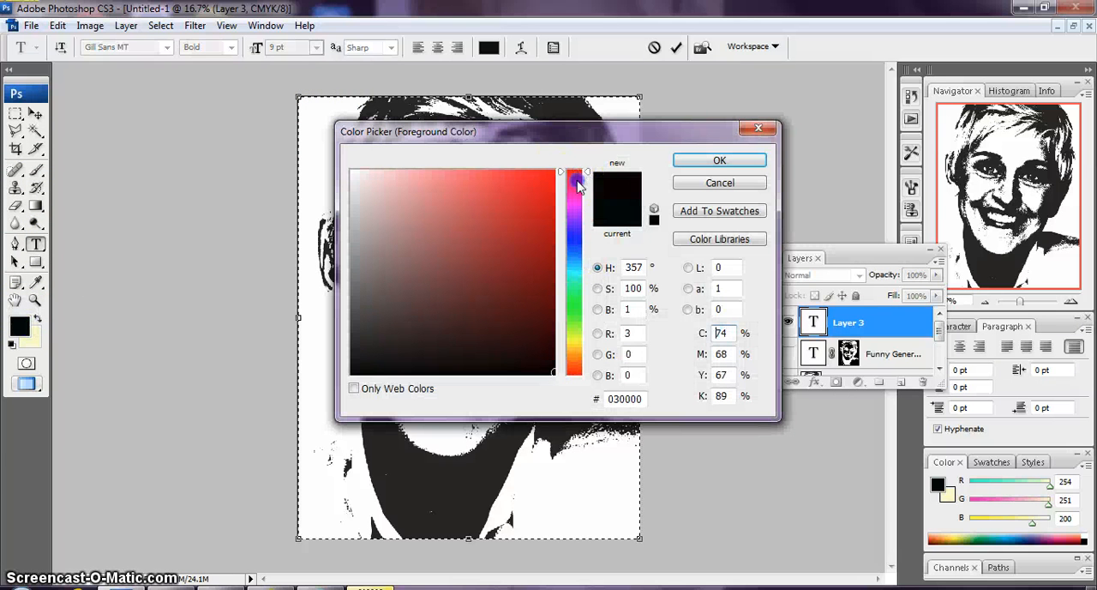
pyautogui.click(545, 191)
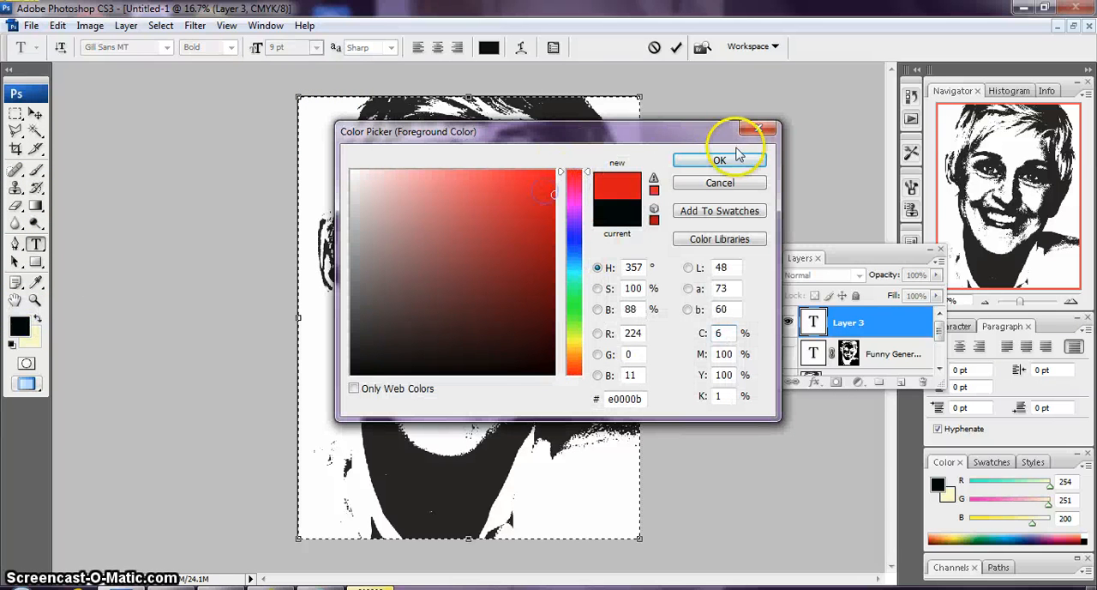
pyautogui.click(504, 174)
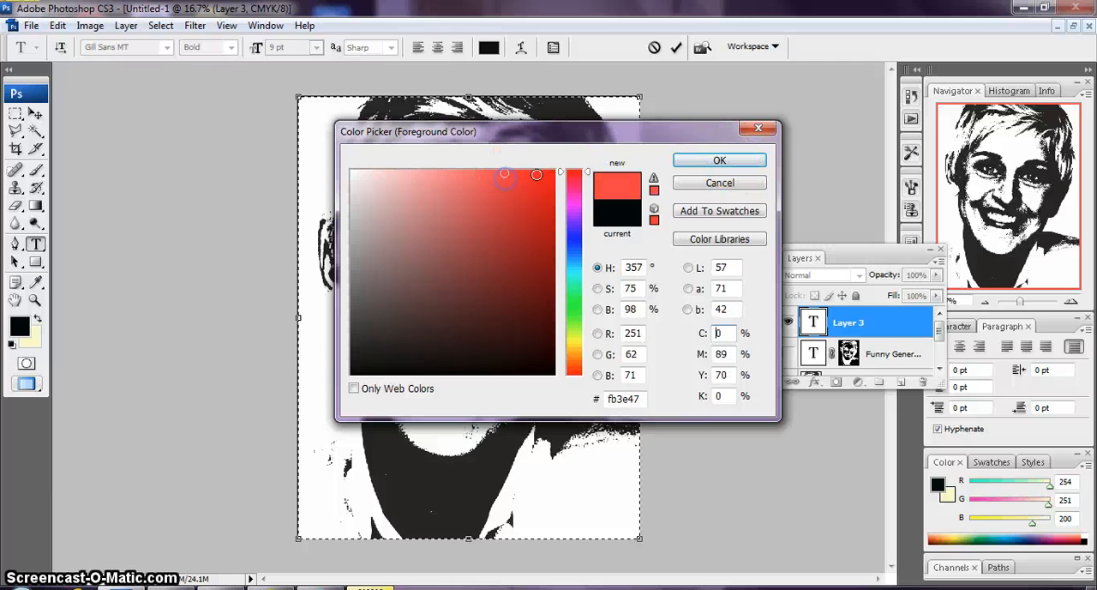
pyautogui.click(478, 174)
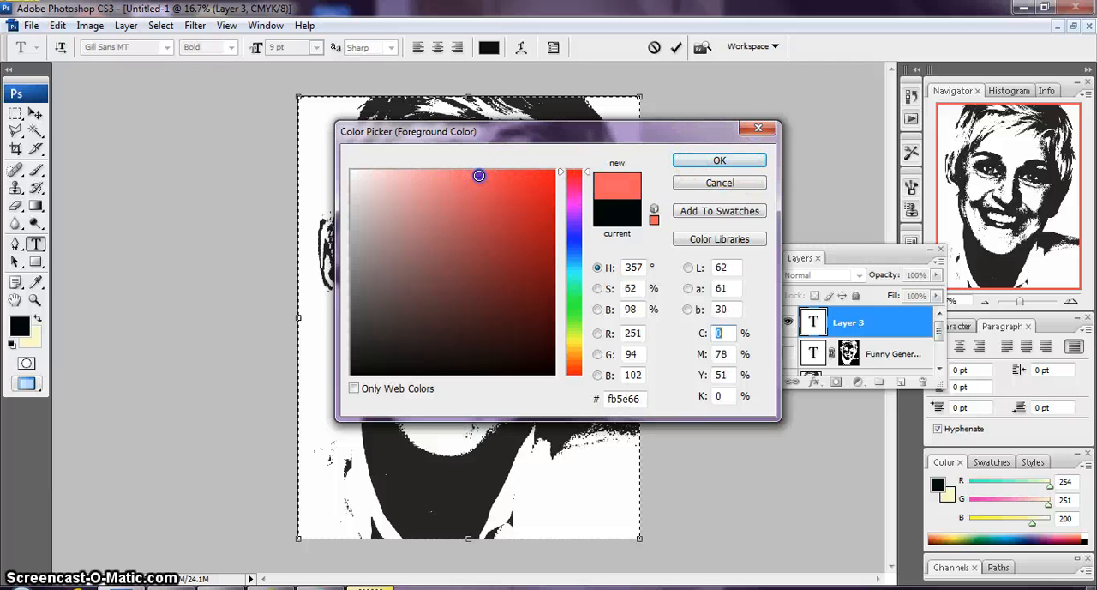
pyautogui.click(720, 160)
# Enter the words "Sexism Discrimination Rejection Bullying" at the beginning of the new text box
pyautogui.hotkey('ctrl', '+')
pyautogui.hotkey('ctrl', '+')
pyautogui.hotkey('ctrl', '+')
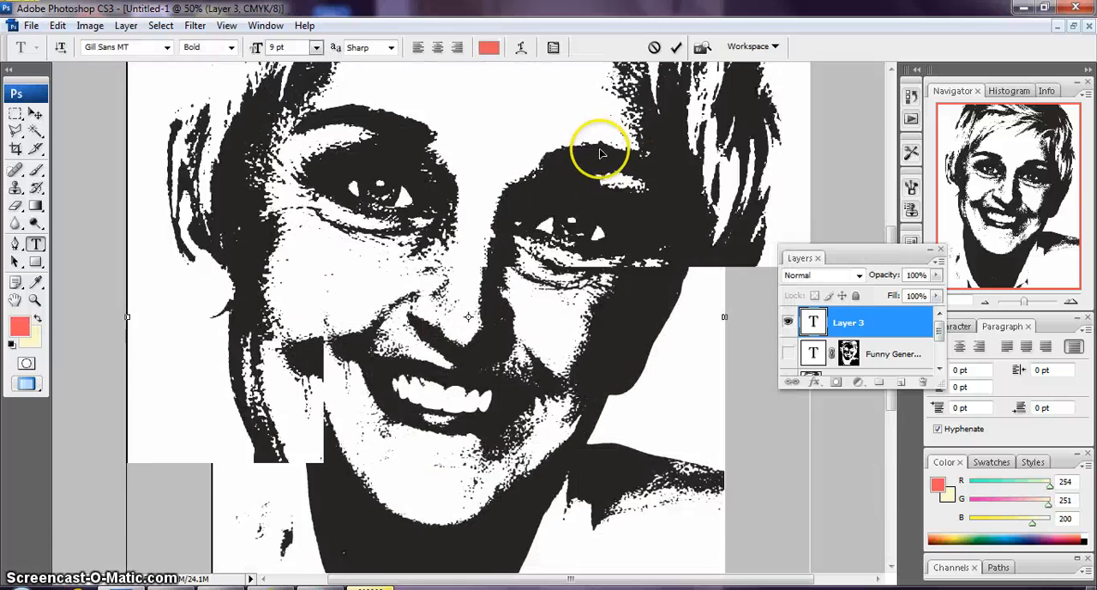
pyautogui.scroll(8, 599, 155)
pyautogui.scroll(3, 598, 155)
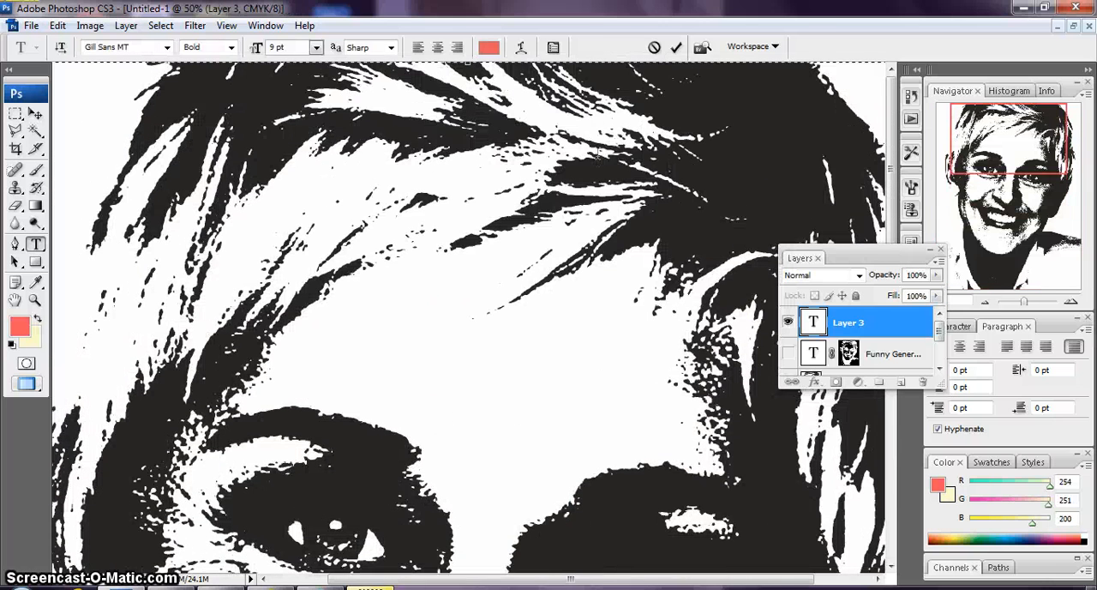
pyautogui.moveTo(618, 578); pyautogui.dragTo(497, 571)
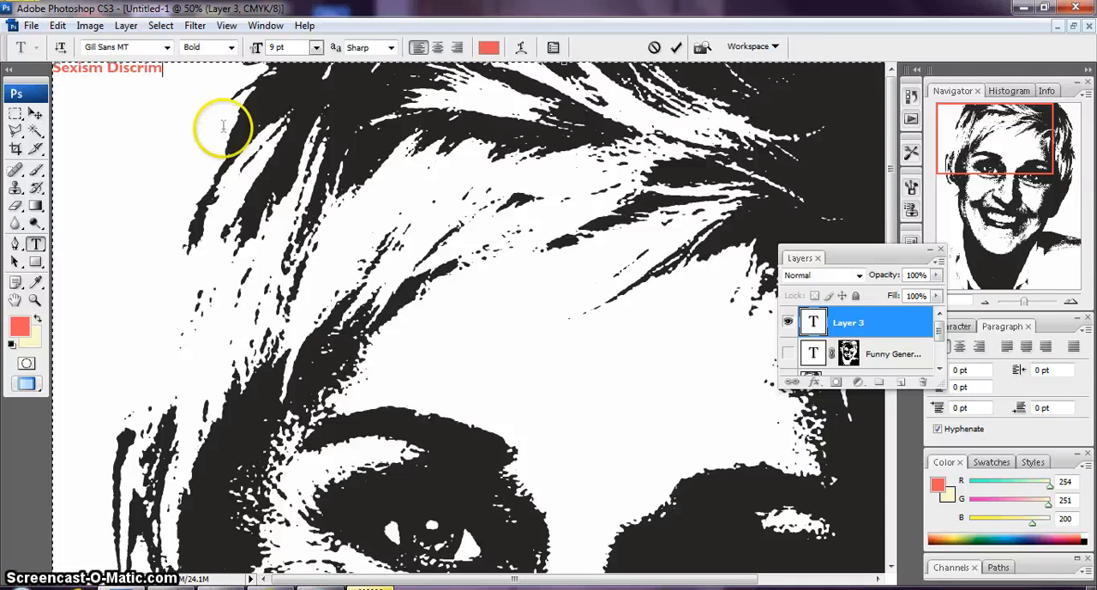
pyautogui.write('tion Rejection Bullying')
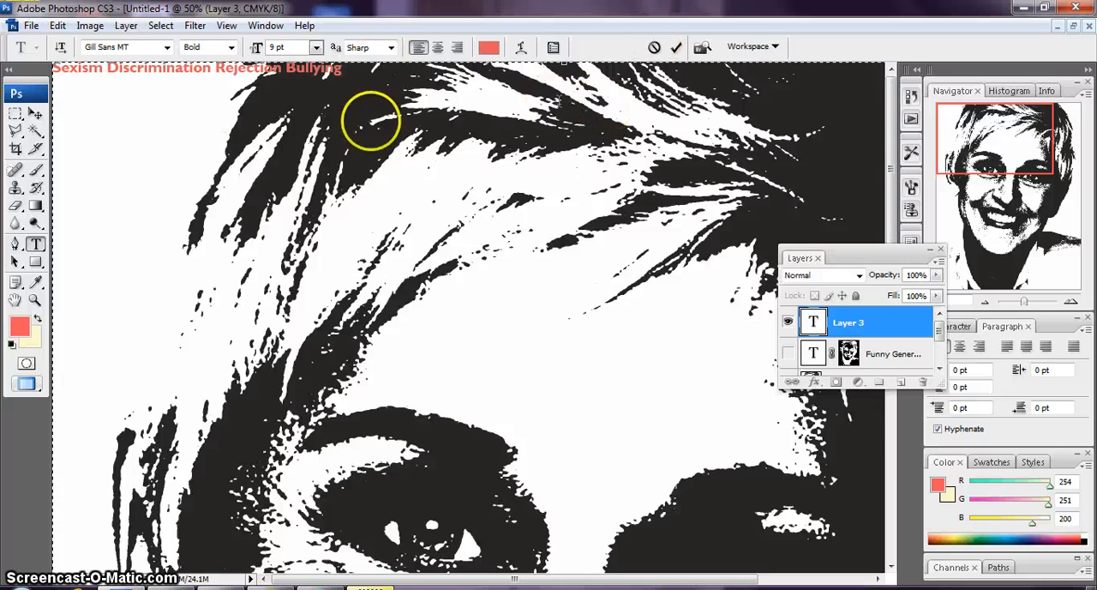
# Copy the line of words and paste it repeatedly after itself to fill the first four lines of the page
pyautogui.tripleClick(351, 68)
pyautogui.hotkey('ctrl', 'c')
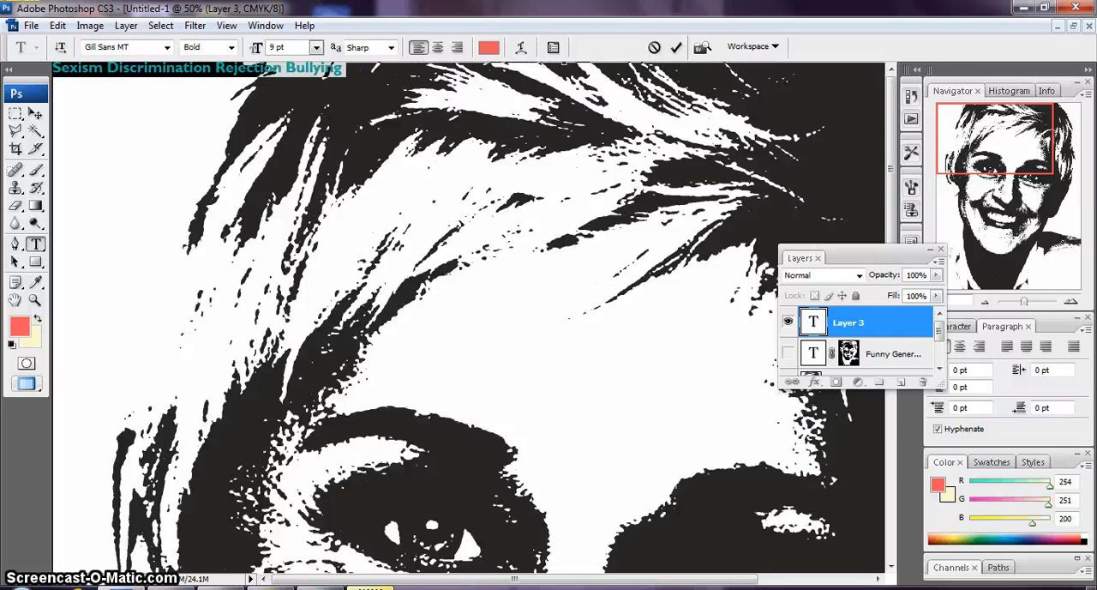
pyautogui.click(356, 67)
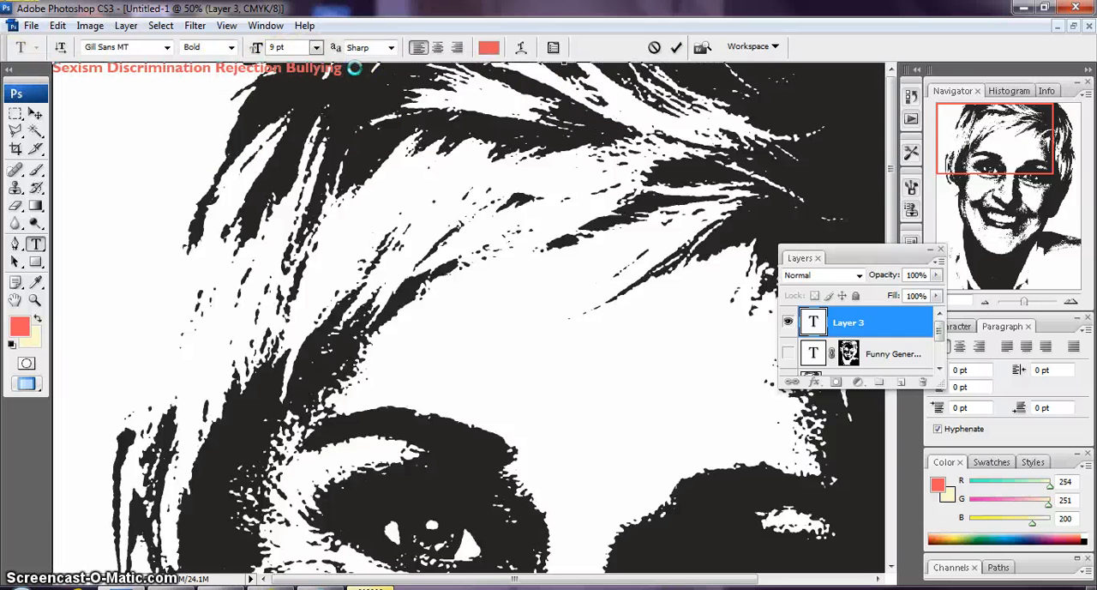
pyautogui.hotkey('ctrl', 'v')
pyautogui.hotkey('ctrl', 'v')
pyautogui.hotkey('ctrl', 'v')
pyautogui.hotkey('ctrl', 'v')
pyautogui.hotkey('ctrl', 'v')
pyautogui.hotkey('ctrl', 'v')
pyautogui.hotkey('ctrl', 'v')
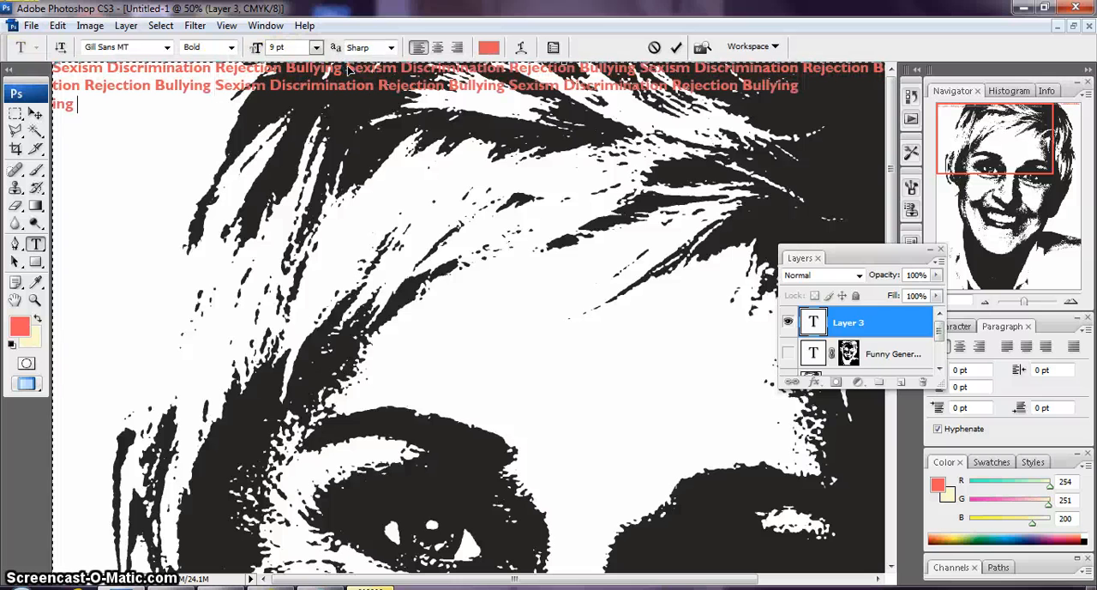
pyautogui.hotkey('ctrl', 'v')
pyautogui.hotkey('ctrl', 'v')
pyautogui.hotkey('ctrl', 'v')
pyautogui.hotkey('ctrl', 'v')
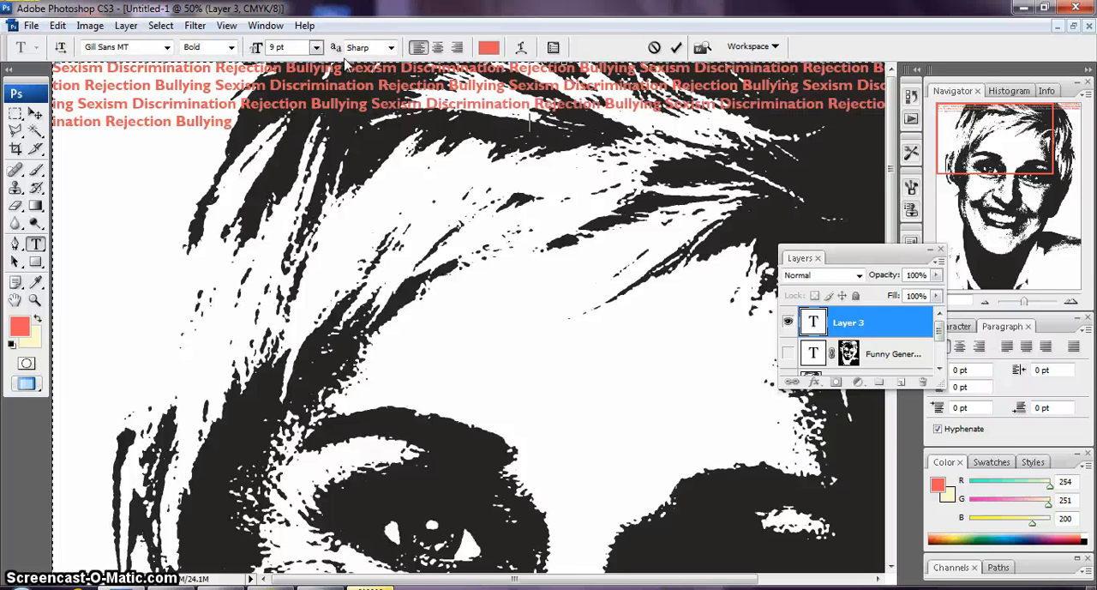
# Copy the whole block of coral text, paste it repeatedly until the words fill the page, and justify all lines
pyautogui.hotkey('ctrl', 'a')
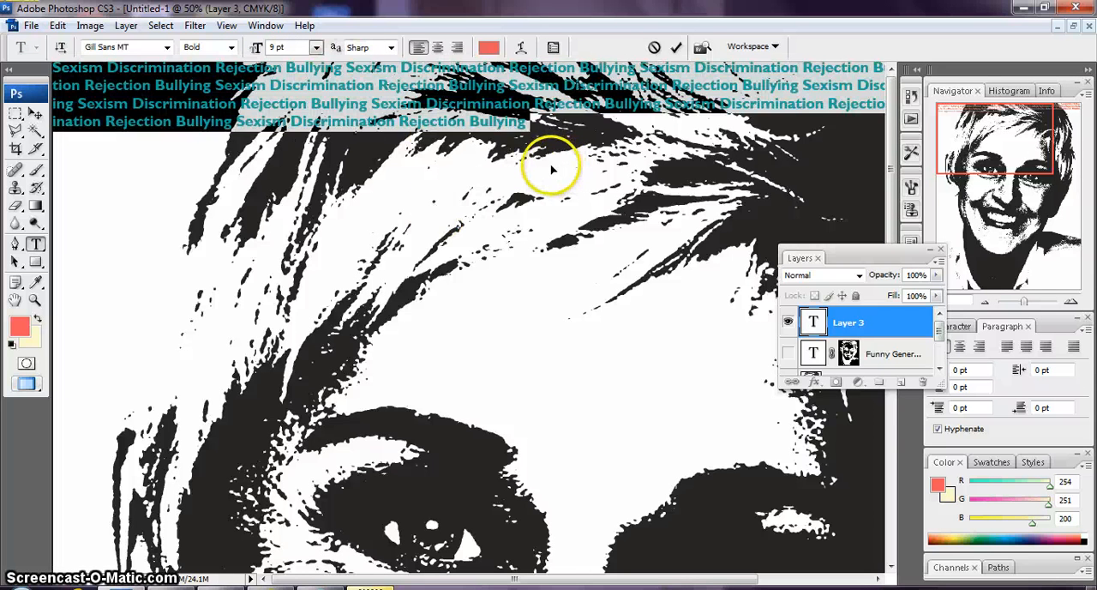
pyautogui.click(588, 123)
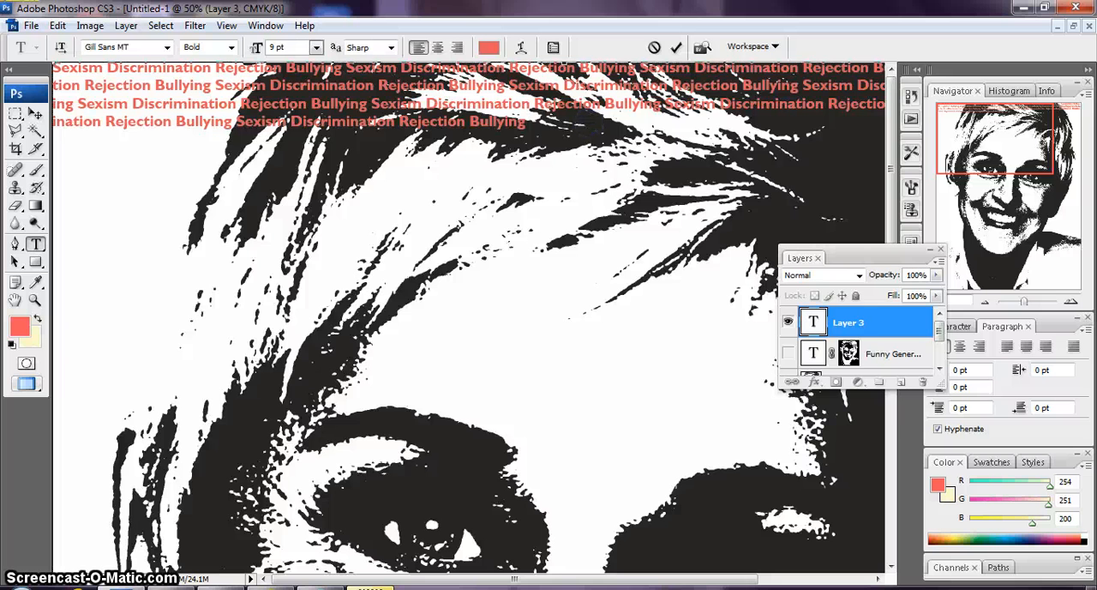
pyautogui.hotkey('ctrl', 'v')
pyautogui.hotkey('ctrl', 'v')
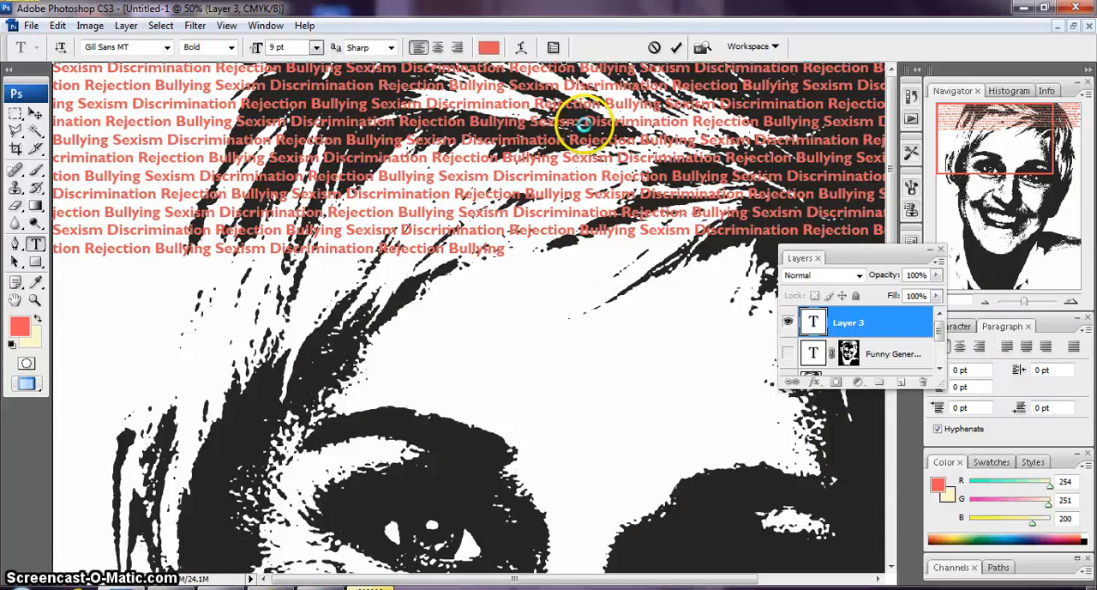
pyautogui.hotkey('ctrl', 'v')
pyautogui.hotkey('ctrl', 'v')
pyautogui.hotkey('ctrl', 'v')
pyautogui.hotkey('ctrl', 'v')
pyautogui.hotkey('ctrl', 'v')
pyautogui.hotkey('ctrl', 'v')
pyautogui.hotkey('ctrl', 'v')
pyautogui.hotkey('ctrl', 'v')
pyautogui.hotkey('ctrl', '-')
pyautogui.hotkey('ctrl', '-')
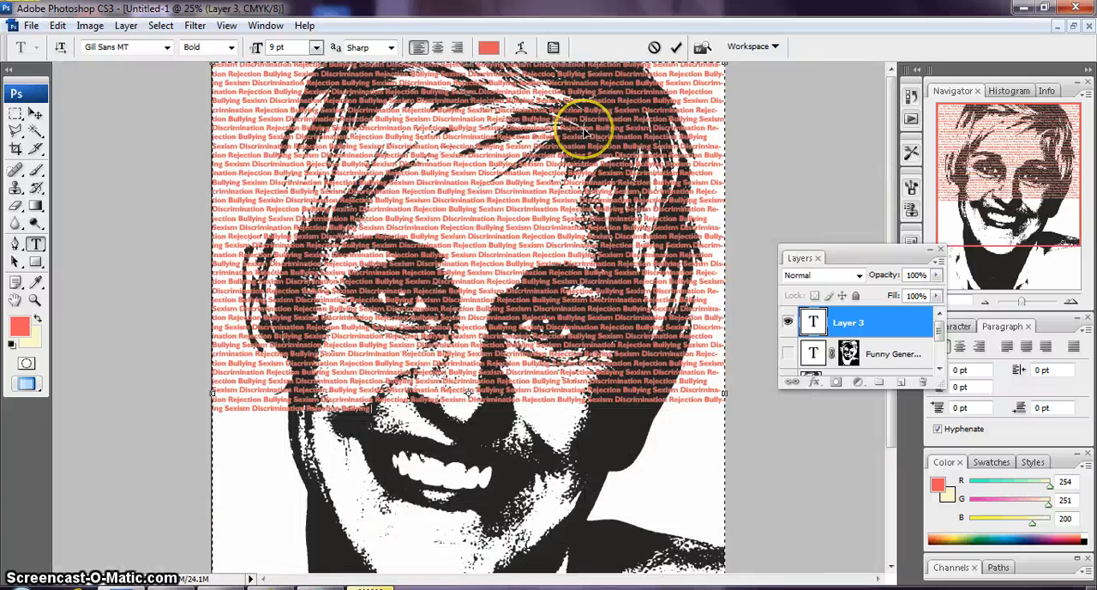
pyautogui.hotkey('ctrl', '-')
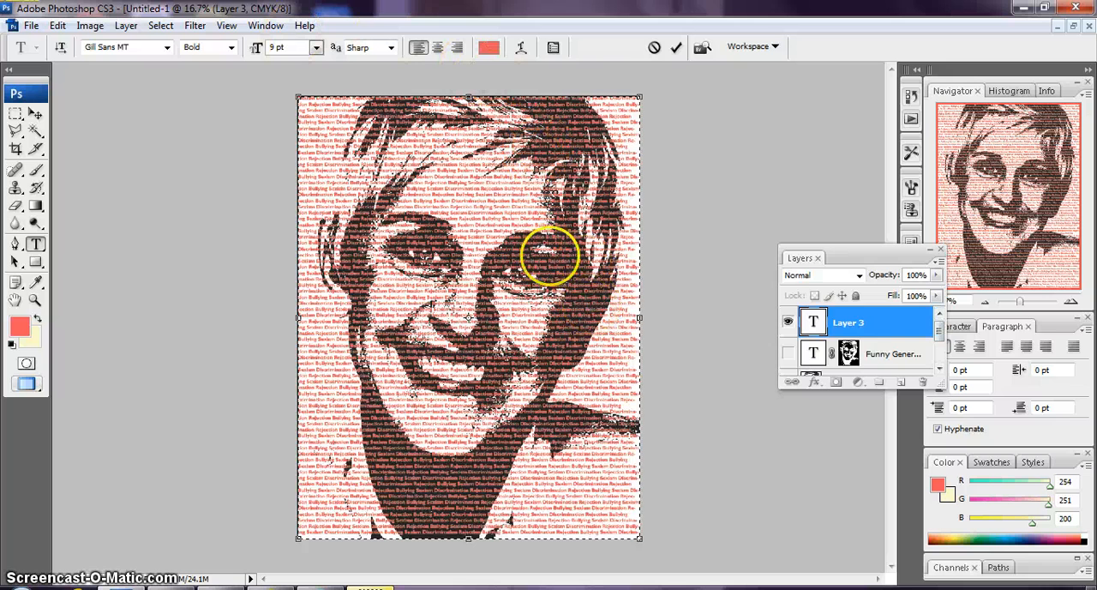
pyautogui.click(1074, 346)
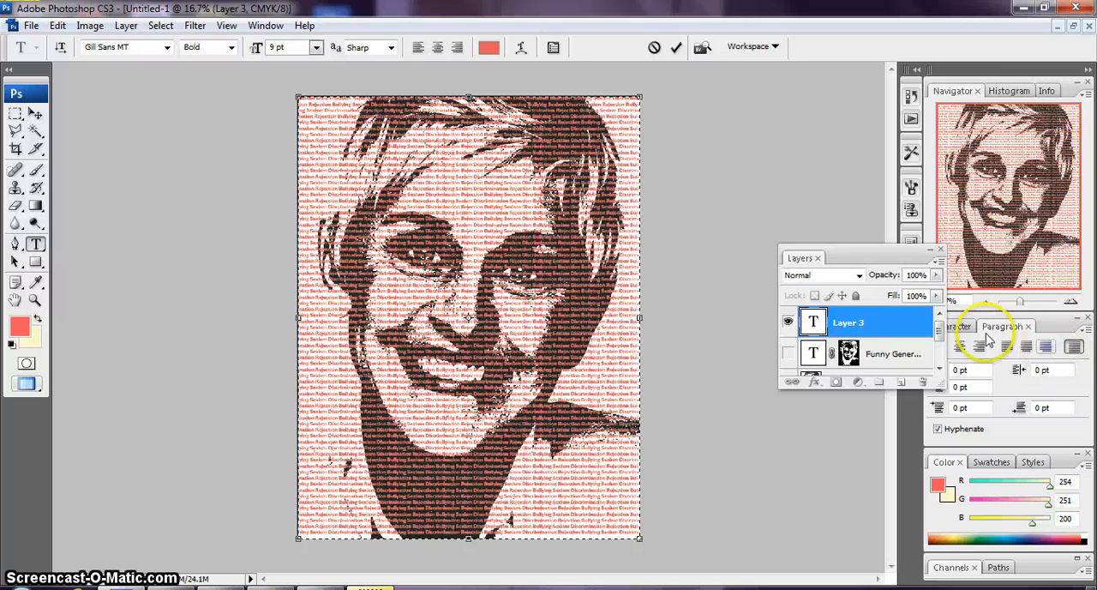
# Hide the coral text layer and ready the Polygonal Lasso tool on the portrait in Layer 2
pyautogui.moveTo(940, 333); pyautogui.dragTo(940, 361)
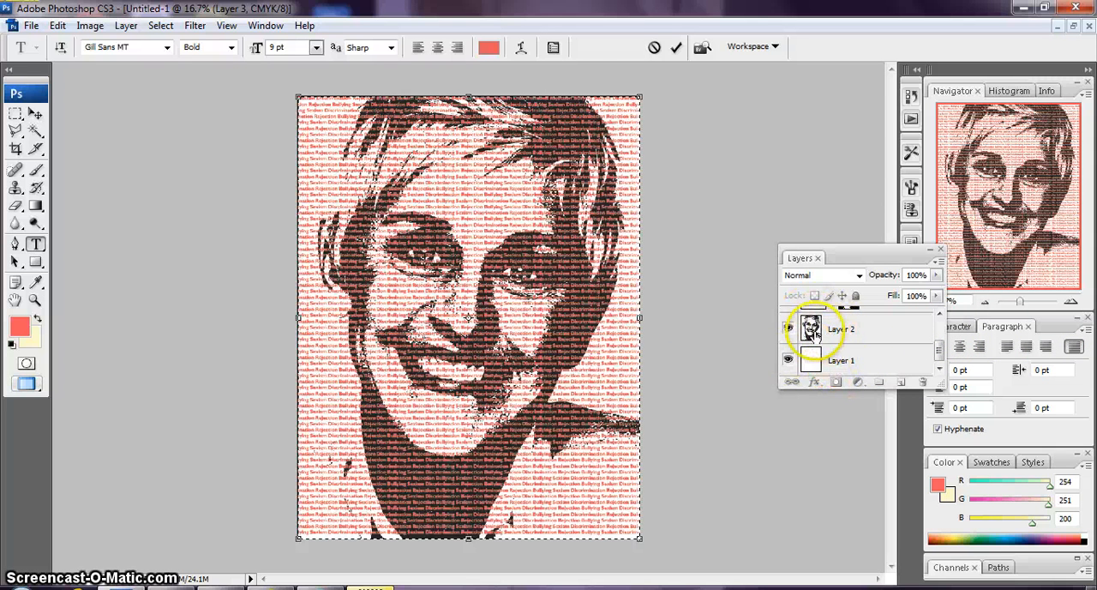
pyautogui.scroll(2, 846, 341)
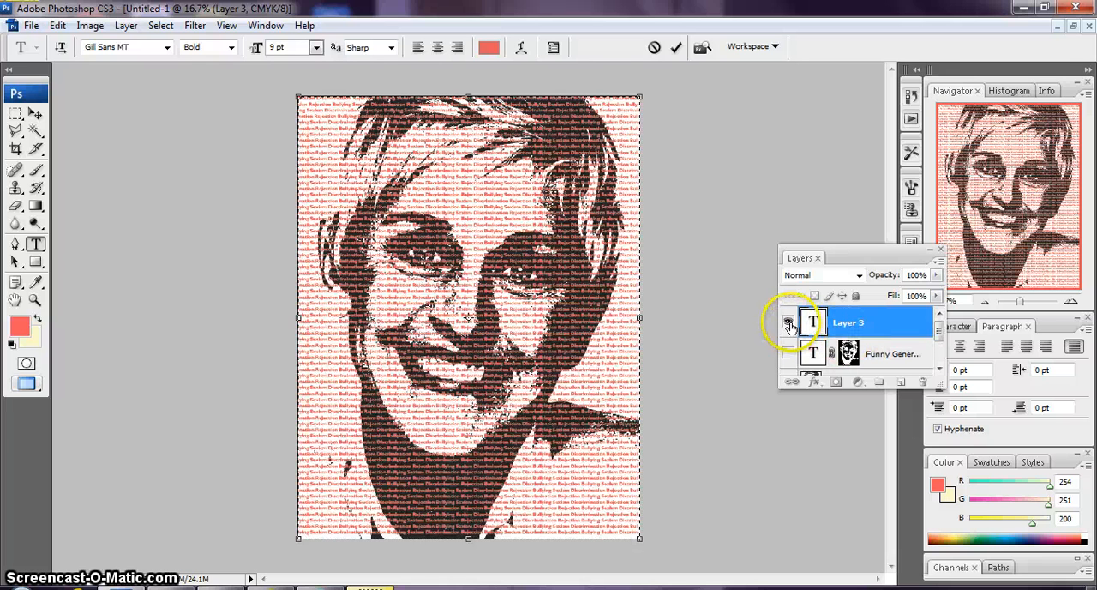
pyautogui.click(790, 323)
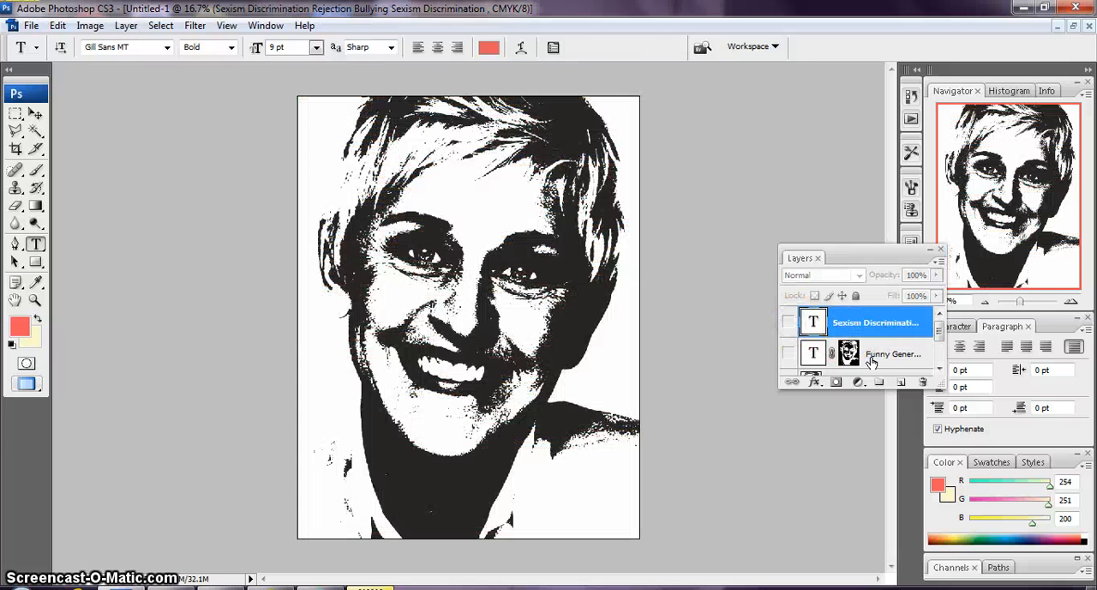
pyautogui.scroll(-2, 870, 362)
pyautogui.click(845, 337)
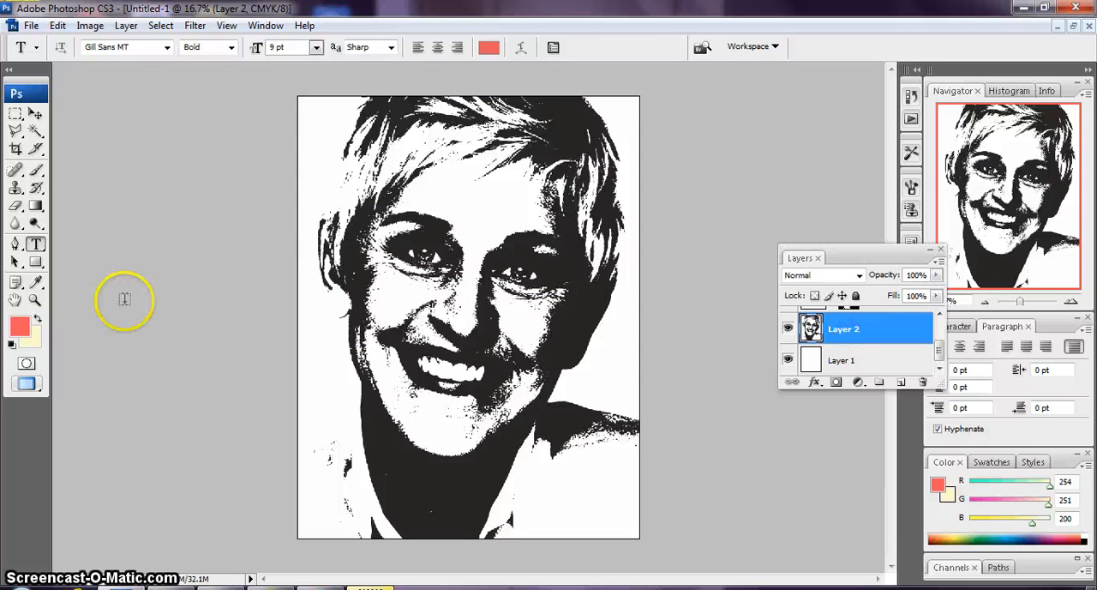
pyautogui.click(16, 147)
pyautogui.click(15, 130)
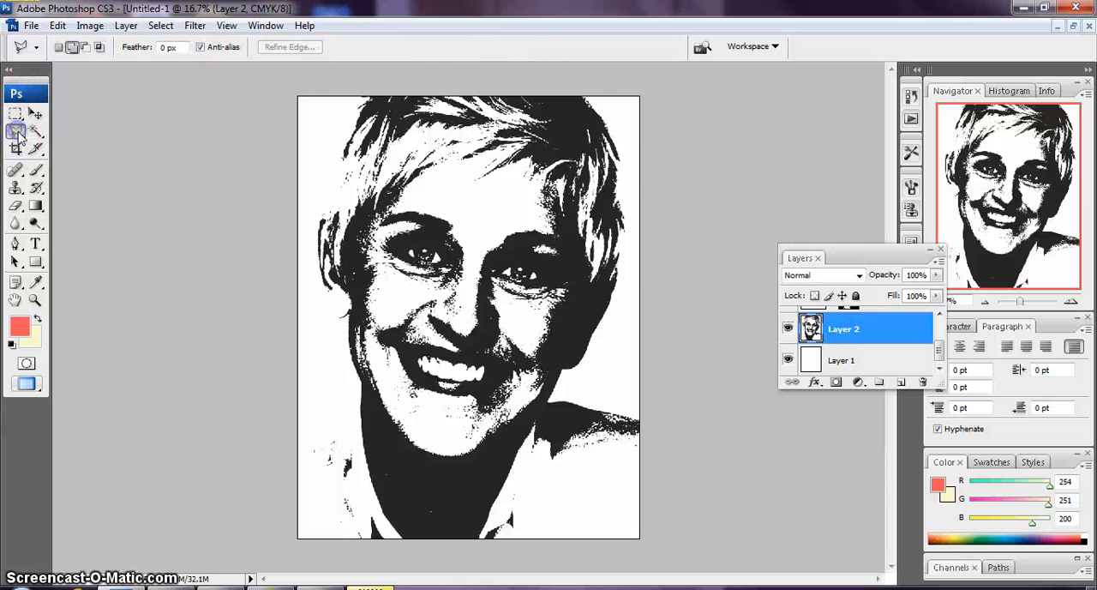
pyautogui.click(362, 97)
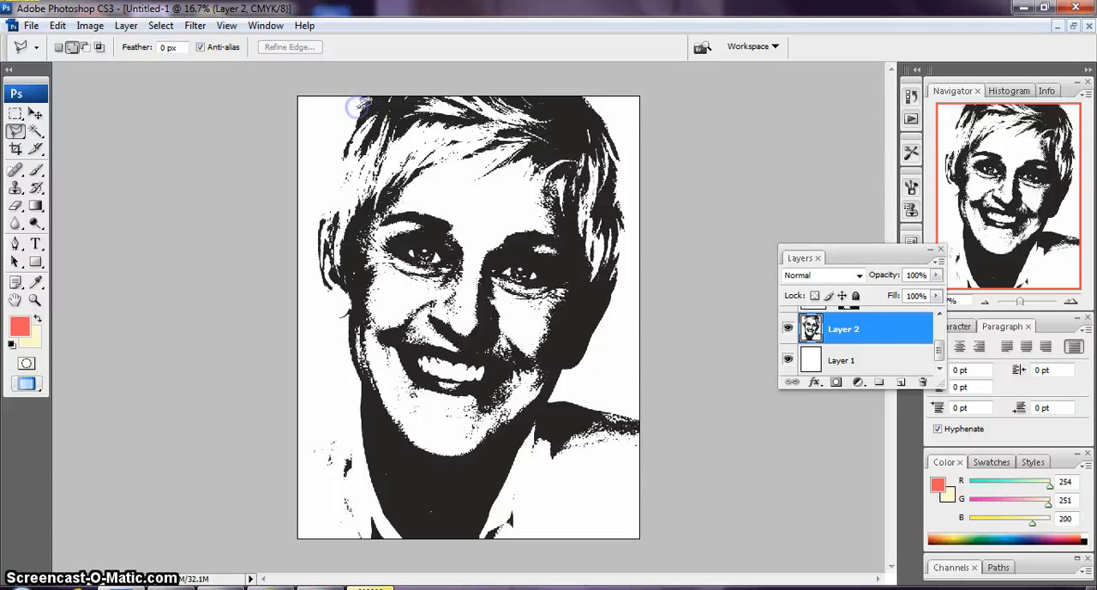
pyautogui.click(352, 120)
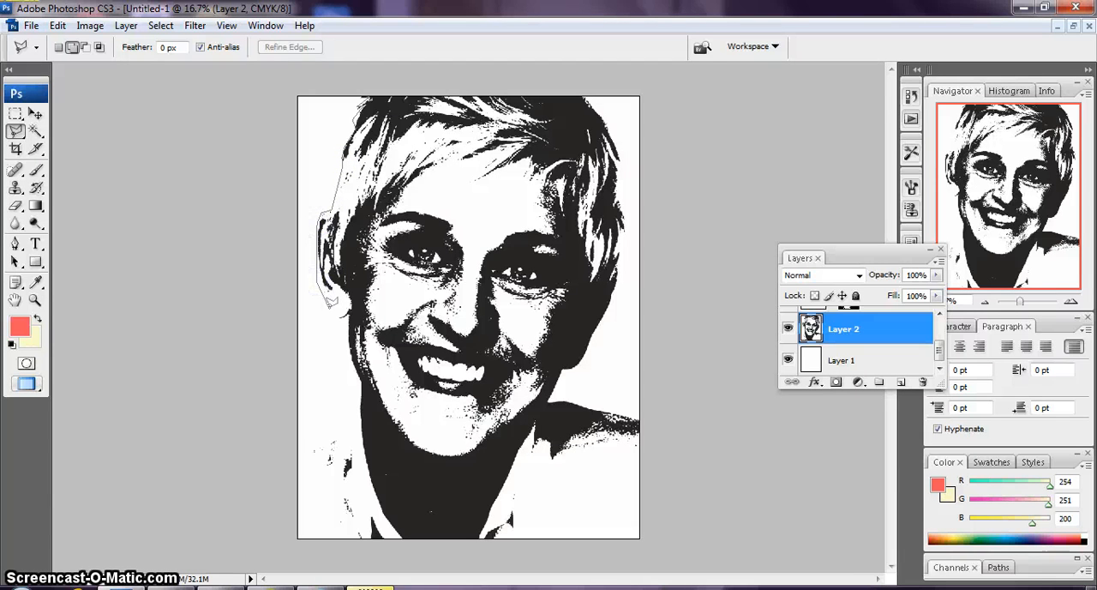
pyautogui.click(321, 301)
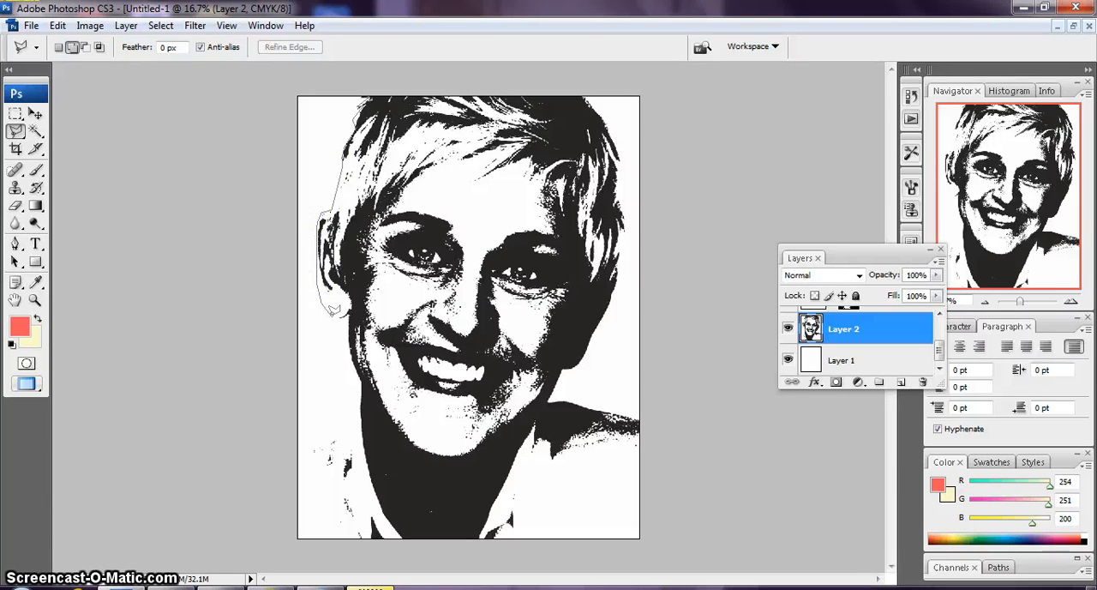
pyautogui.click(337, 319)
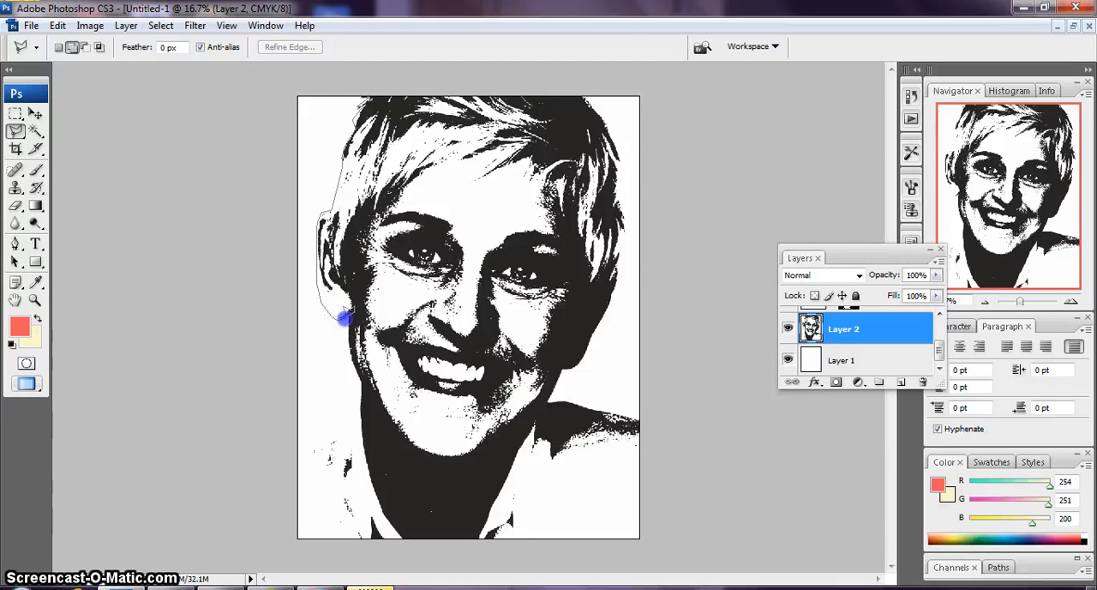
pyautogui.doubleClick(343, 318)
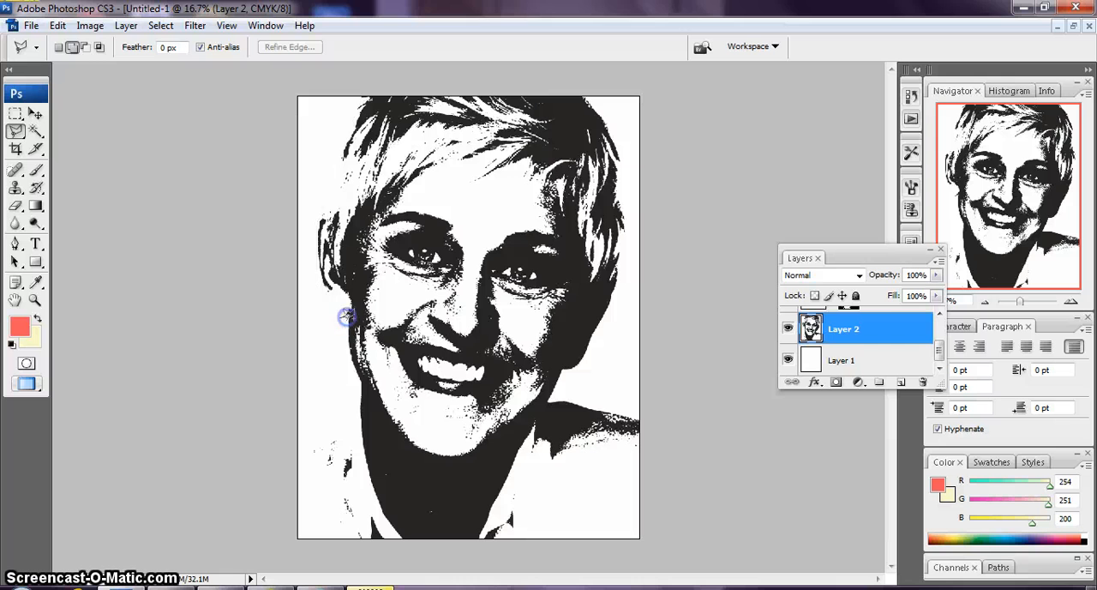
pyautogui.click(50, 27)
pyautogui.click(73, 39)
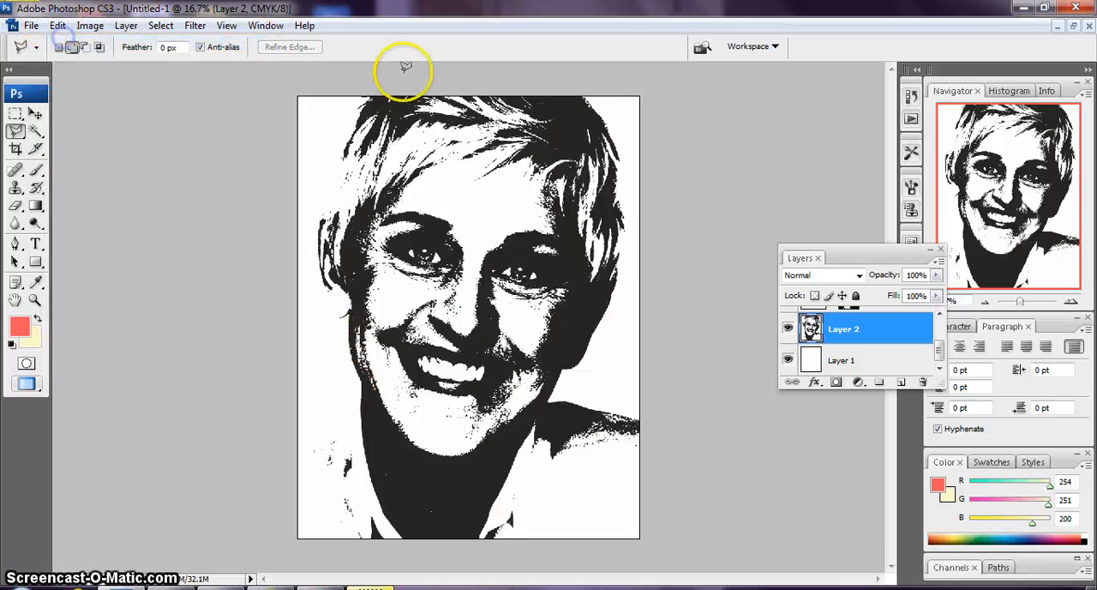
# Select the white background on the portrait's left side with the Polygonal Lasso, following hair, ear, neck and shoulder, including the small gap beside the neck
pyautogui.click(358, 96)
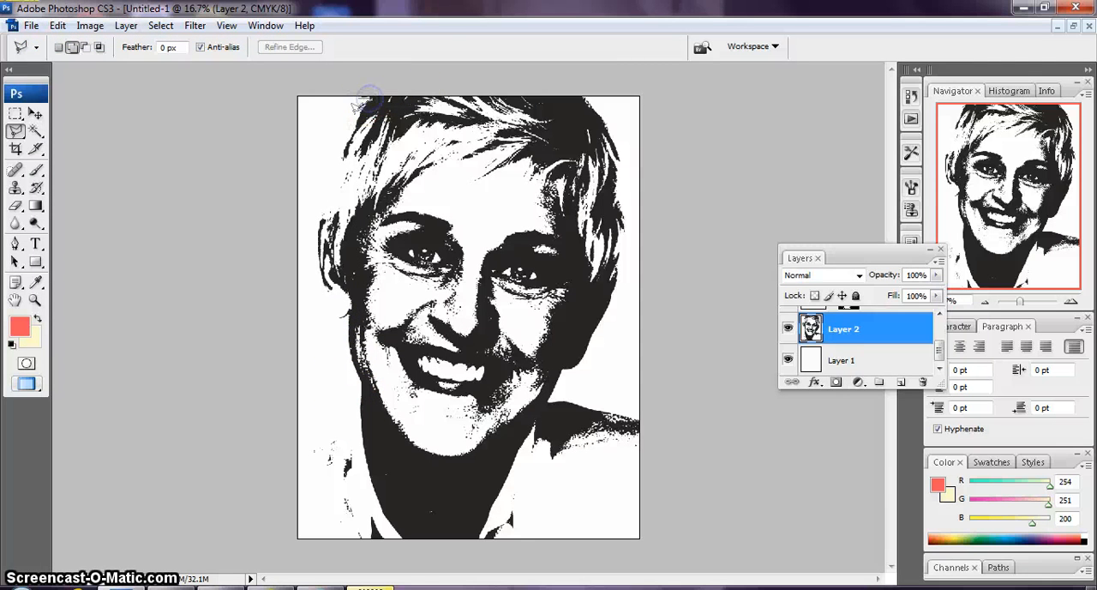
pyautogui.click(359, 117)
pyautogui.click(335, 164)
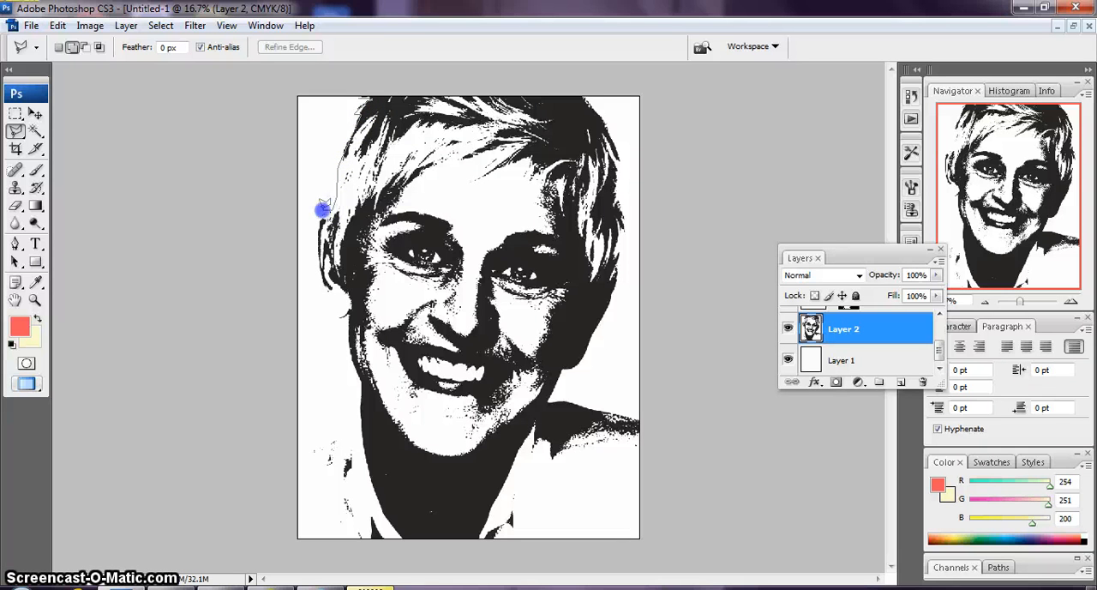
pyautogui.click(310, 247)
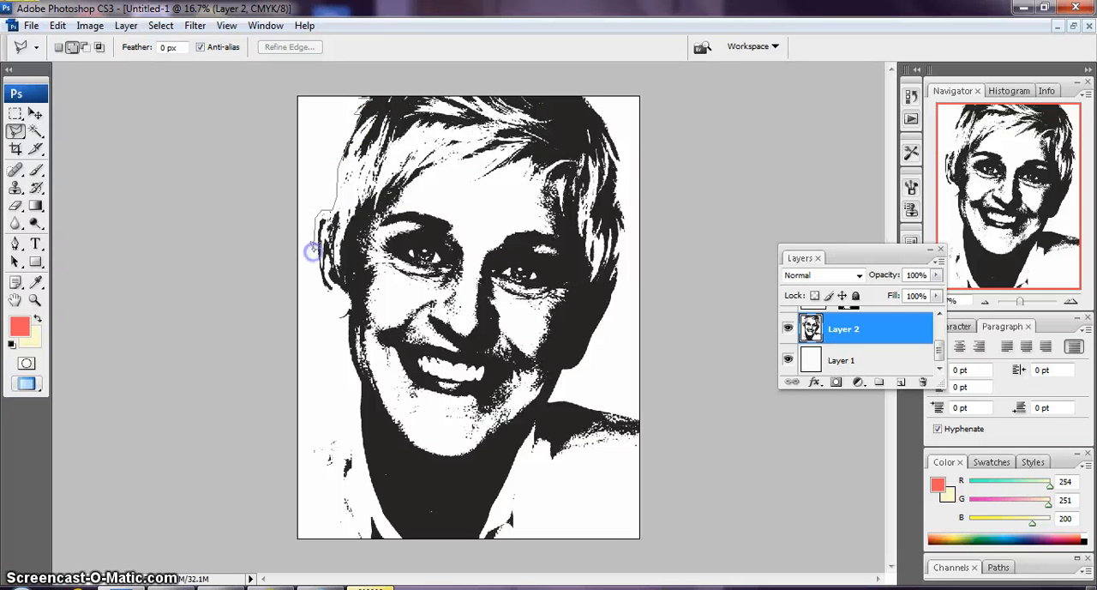
pyautogui.click(344, 318)
pyautogui.click(354, 401)
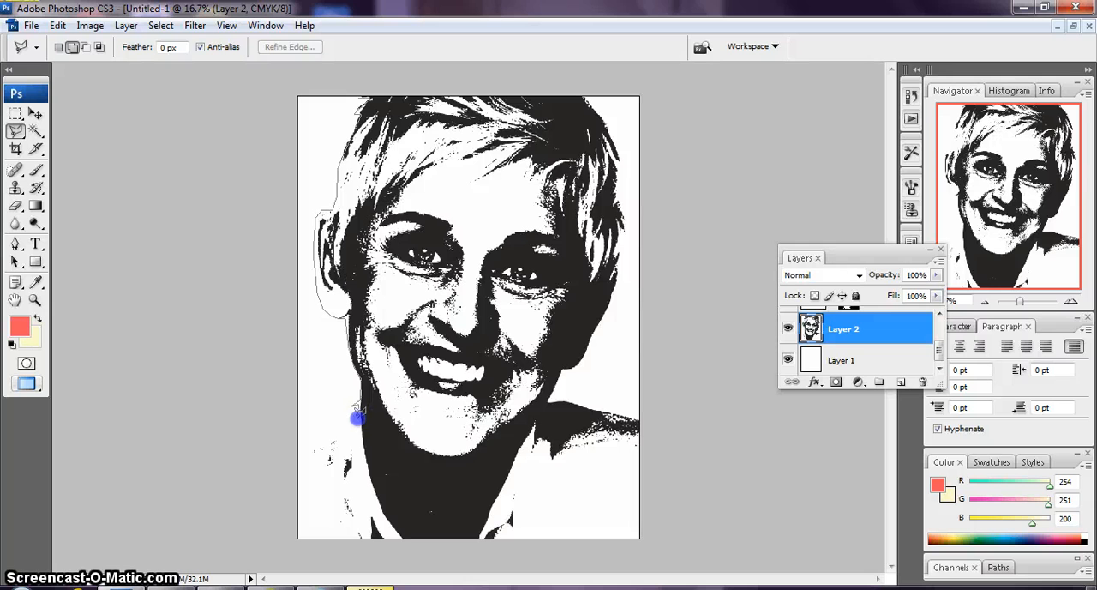
pyautogui.click(320, 438)
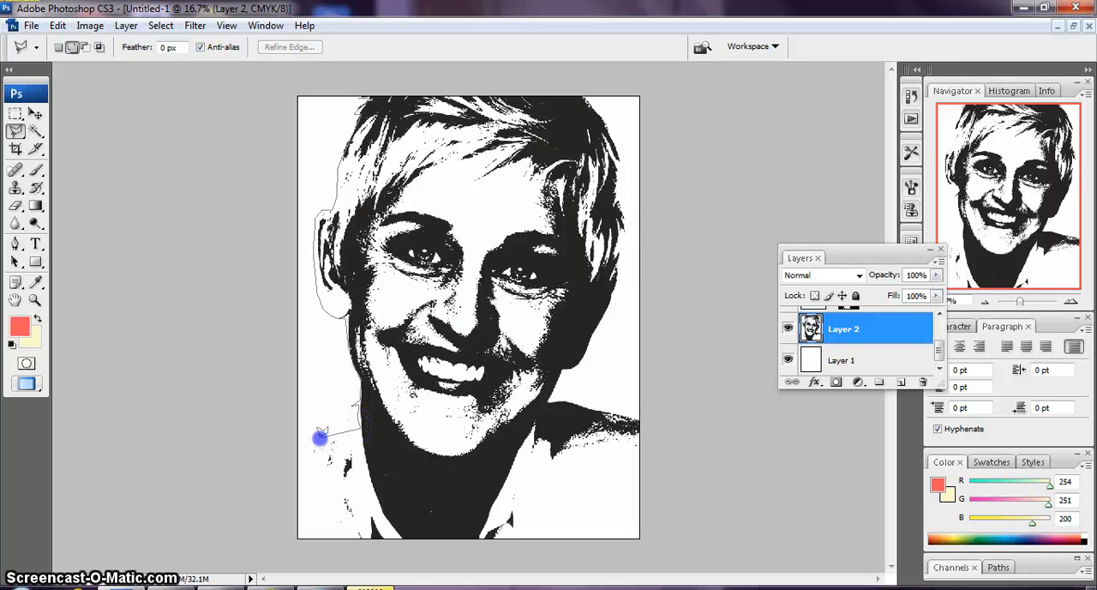
pyautogui.click(299, 447)
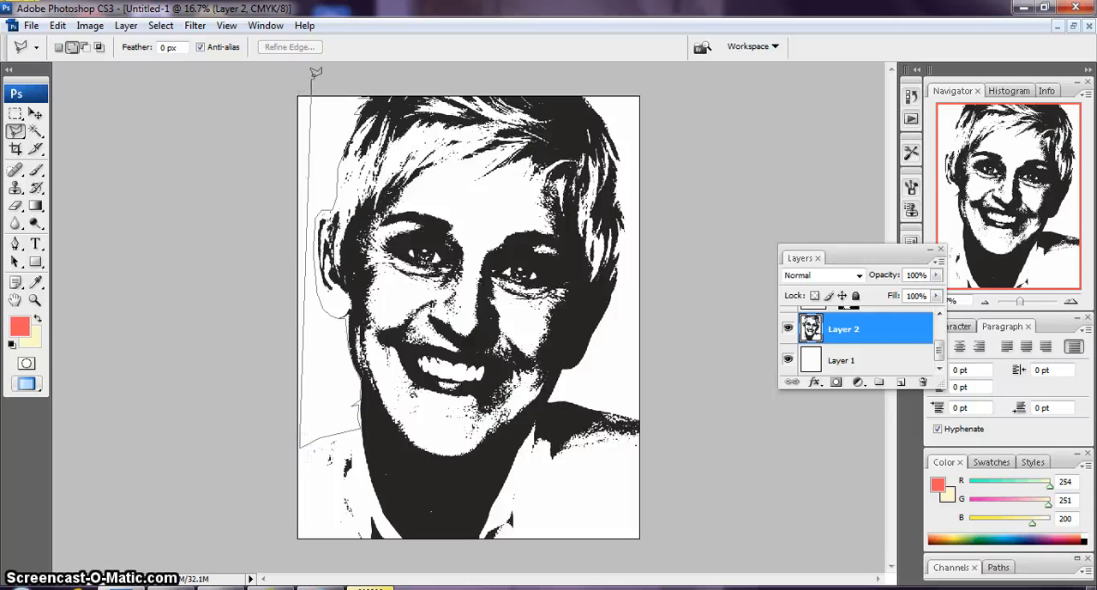
pyautogui.click(298, 91)
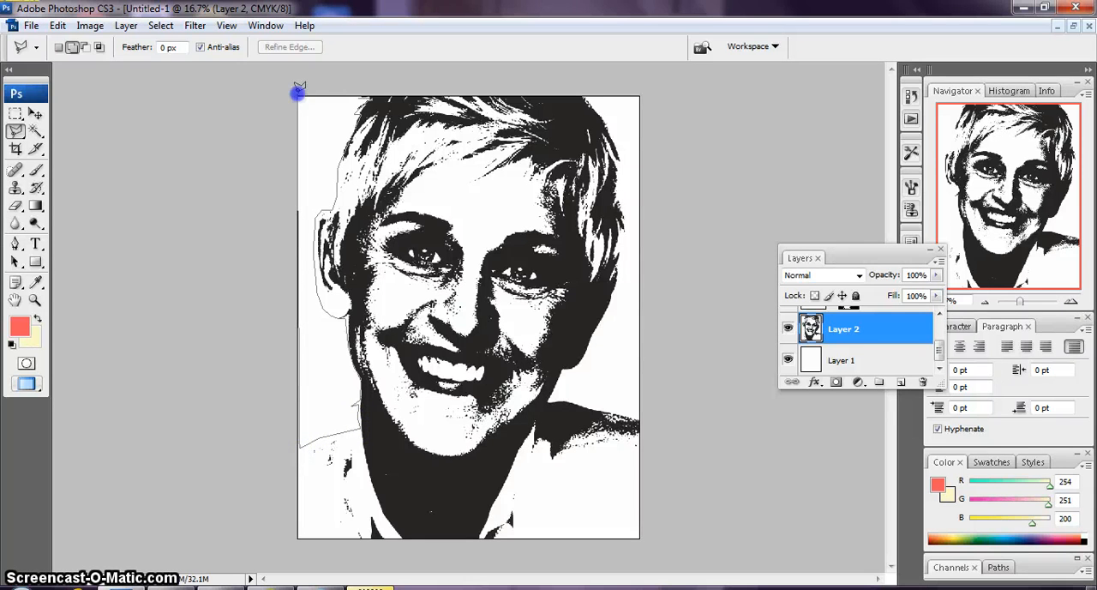
pyautogui.click(361, 90)
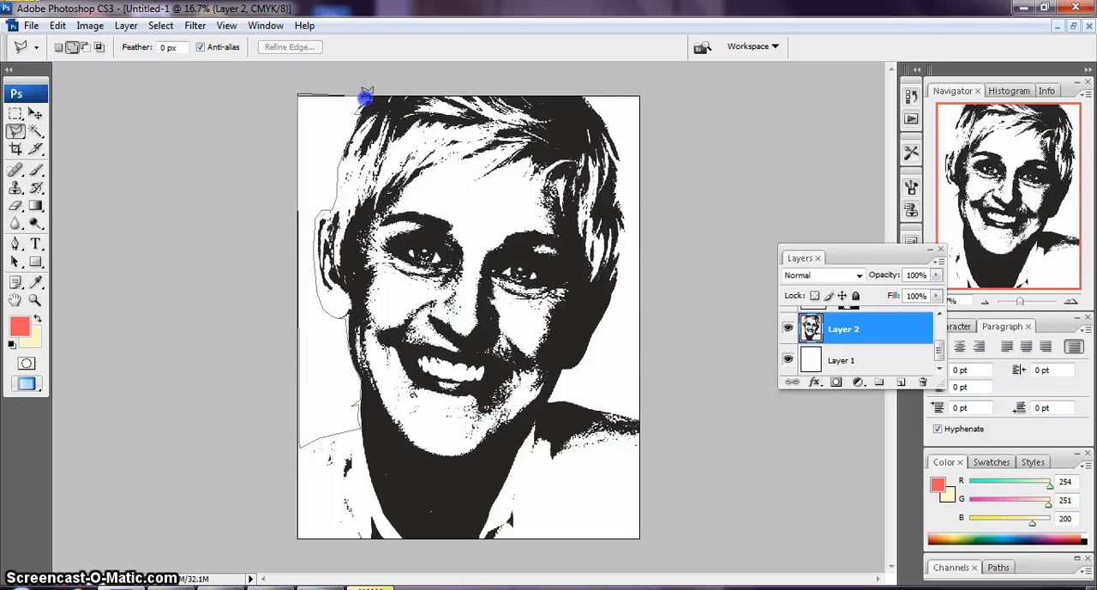
pyautogui.click(365, 93)
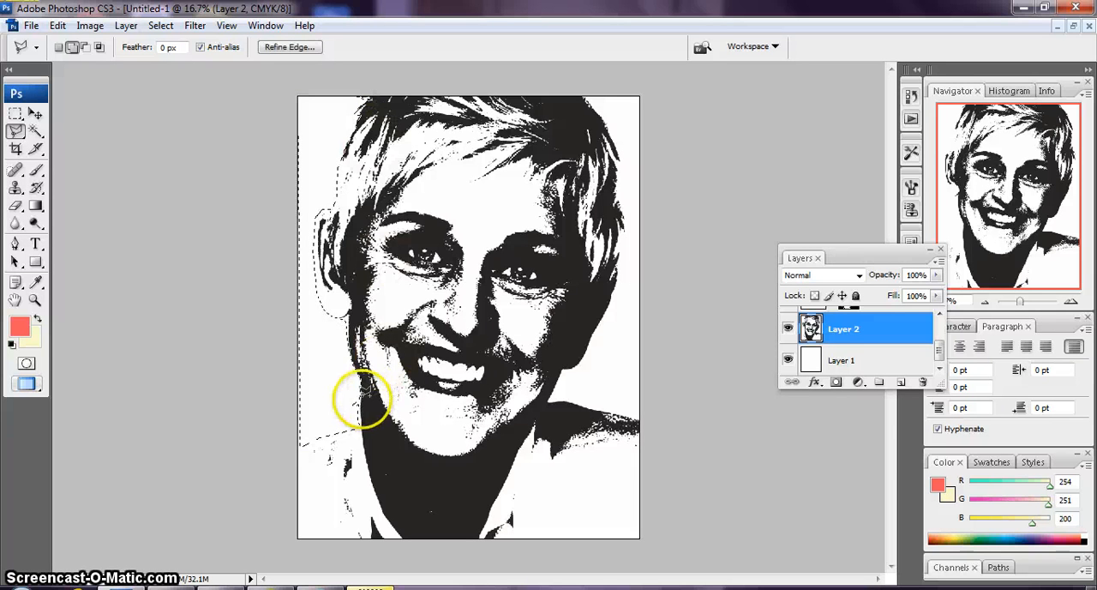
pyautogui.click(349, 405)
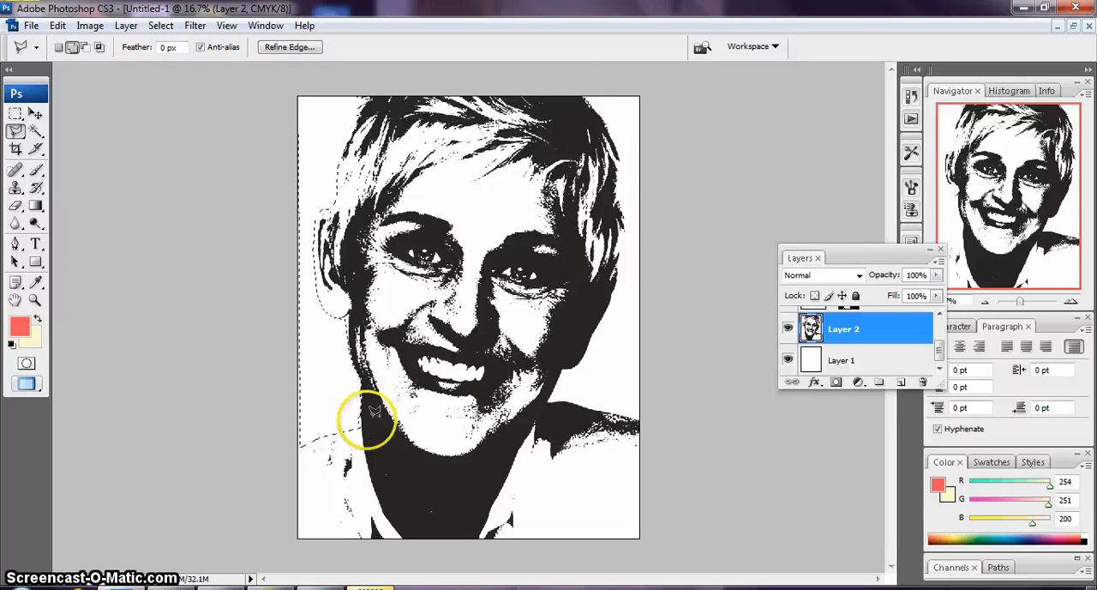
pyautogui.click(360, 424)
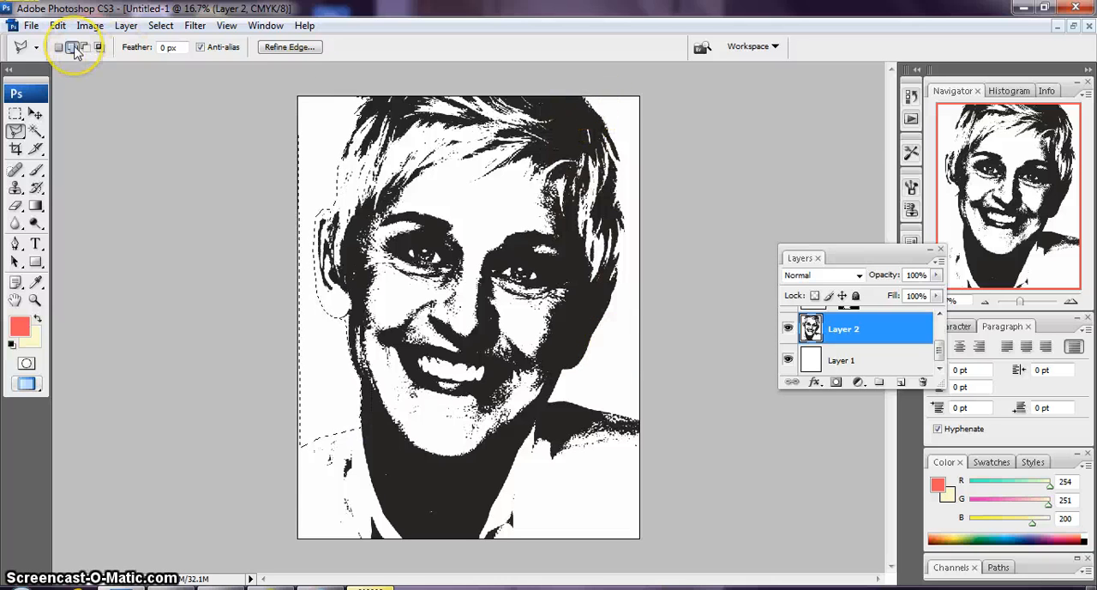
# Add the white background on the portrait's right side to the selection with the Polygonal Lasso, following hair, jaw, neck and shoulder to the page edge
pyautogui.click(587, 99)
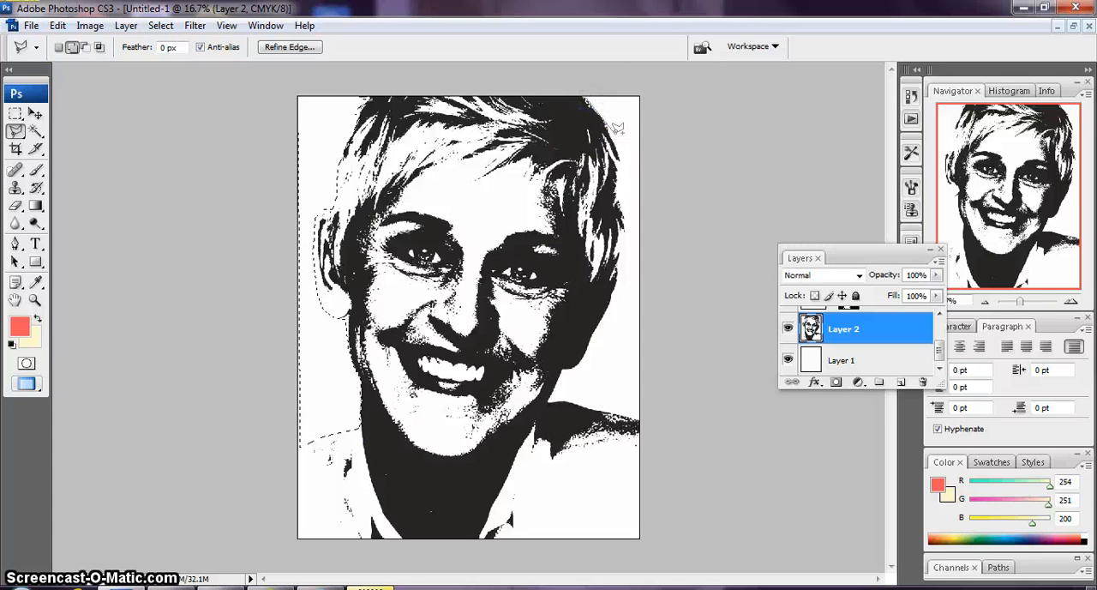
pyautogui.click(612, 146)
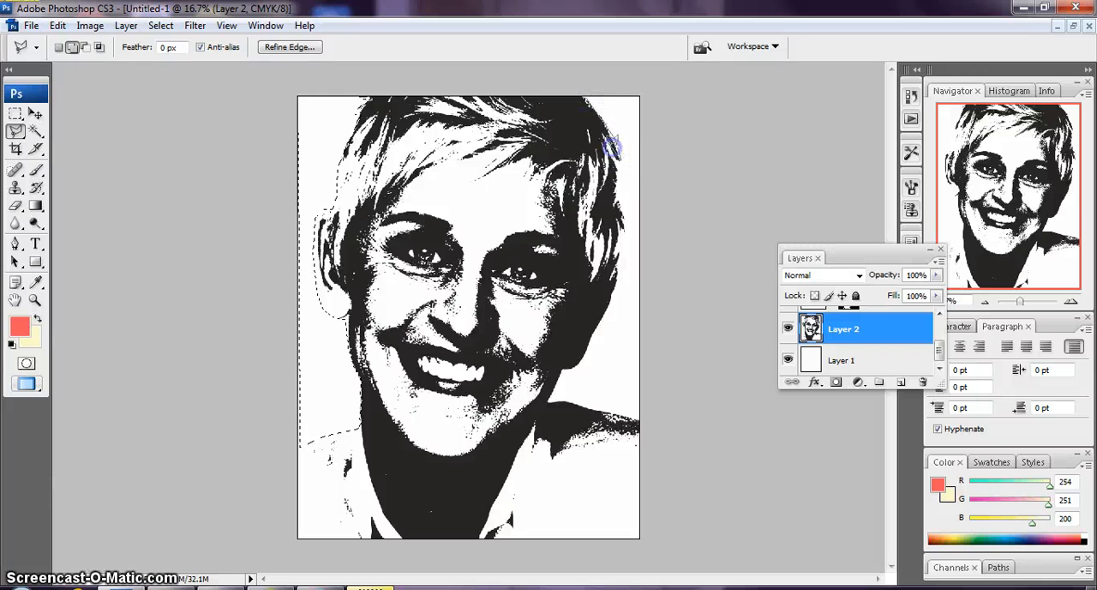
pyautogui.click(609, 151)
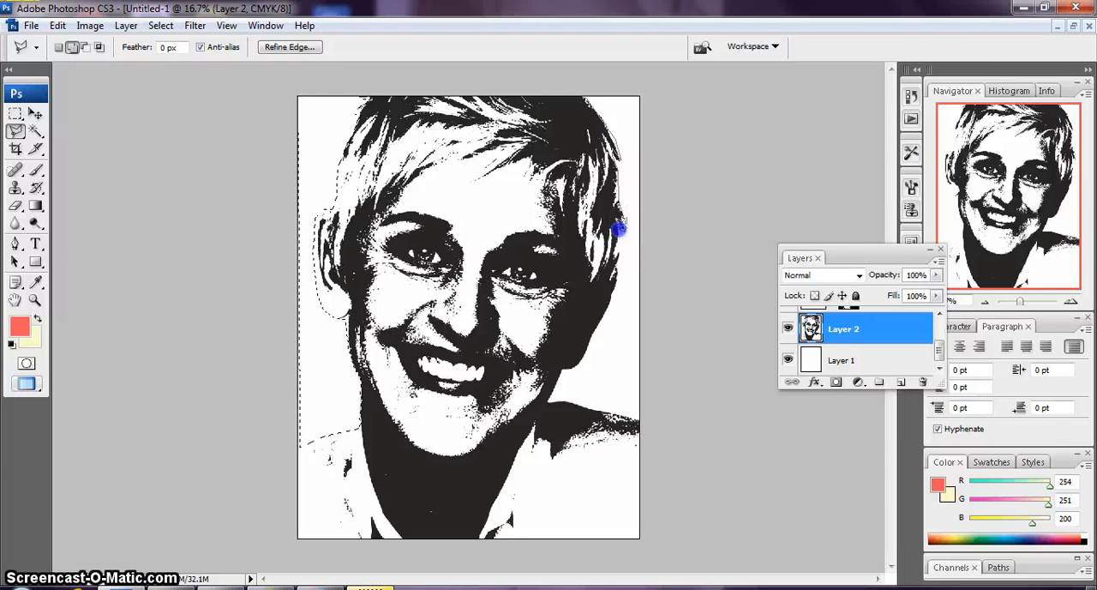
pyautogui.click(619, 263)
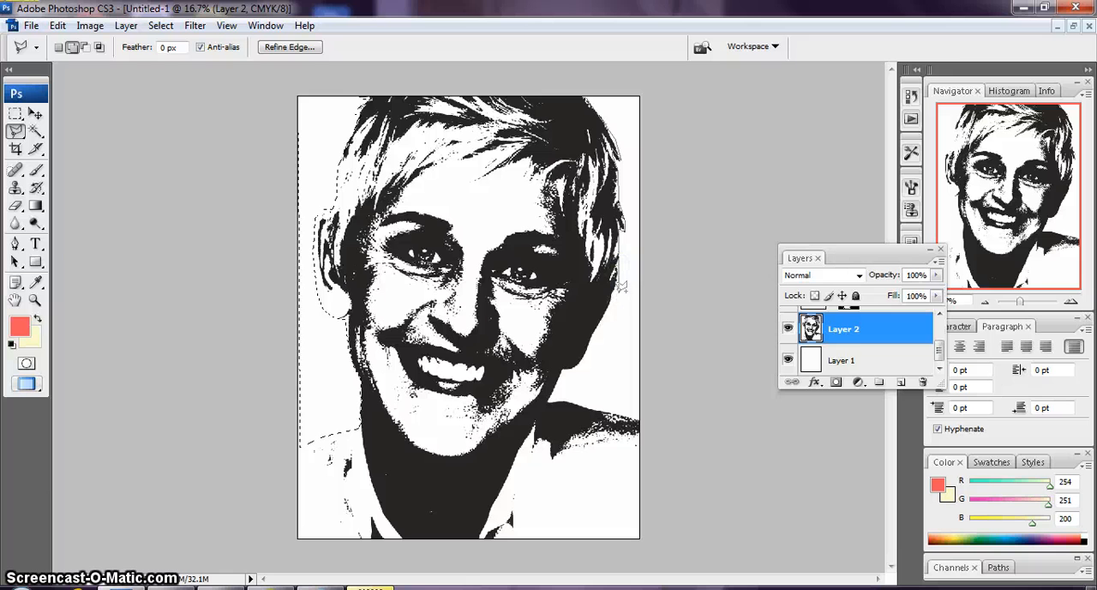
pyautogui.click(591, 331)
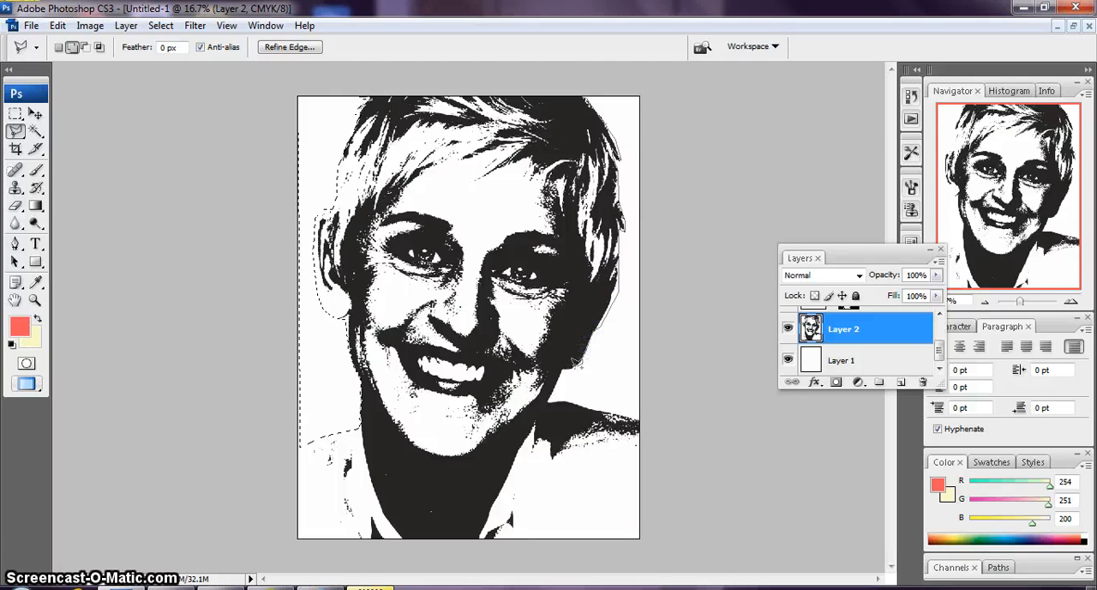
pyautogui.click(546, 401)
pyautogui.click(561, 401)
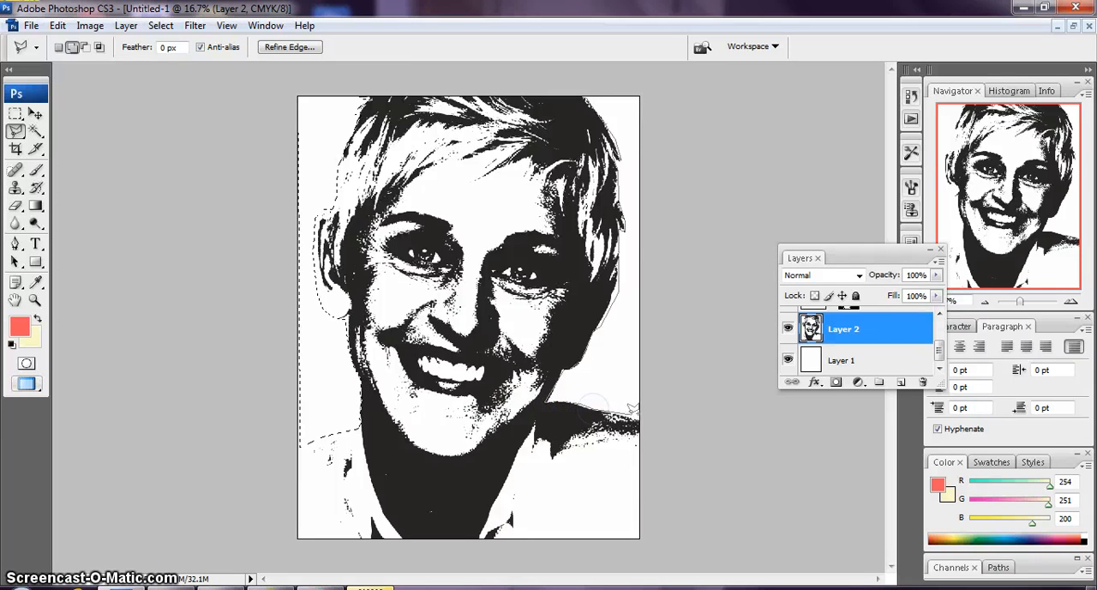
pyautogui.click(641, 96)
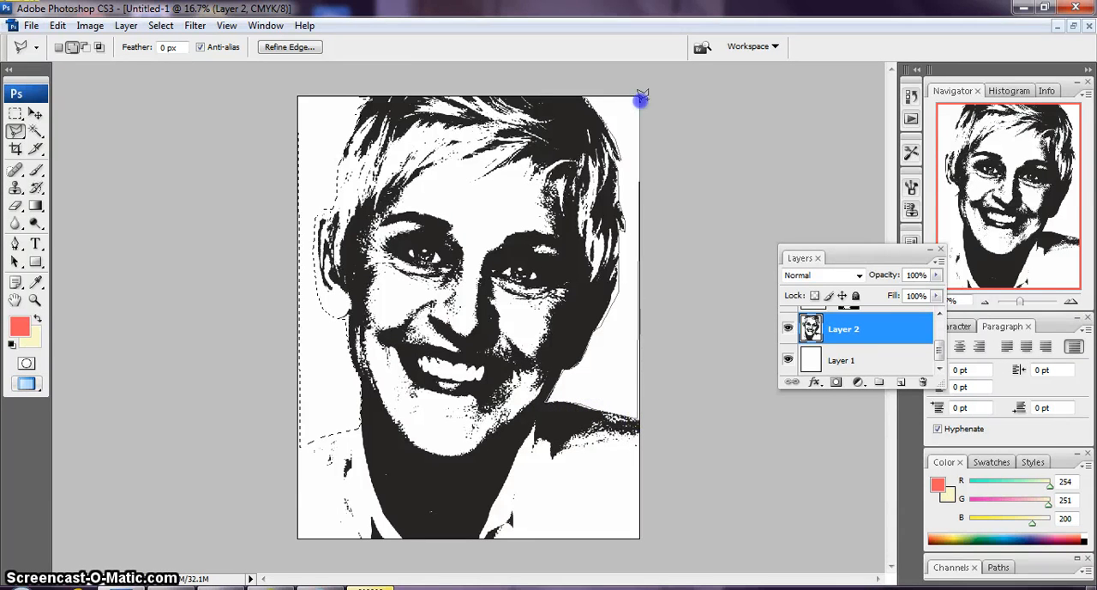
pyautogui.click(585, 90)
pyautogui.click(589, 97)
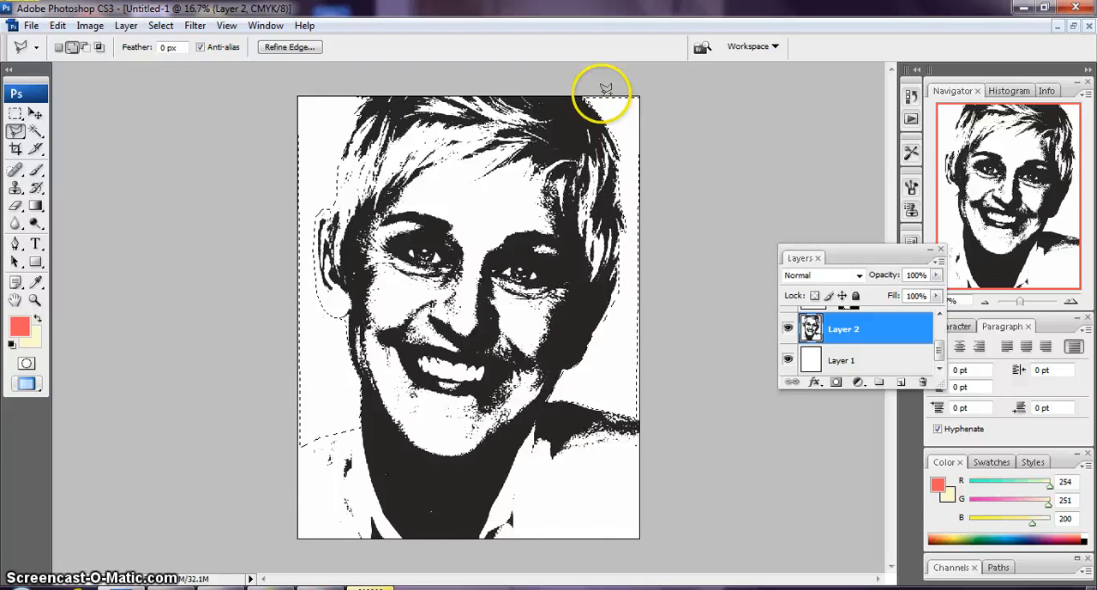
# Add the strip along the page's upper-right and right edges to the selection, tracing beyond the canvas border down to the shoulder
pyautogui.click(580, 93)
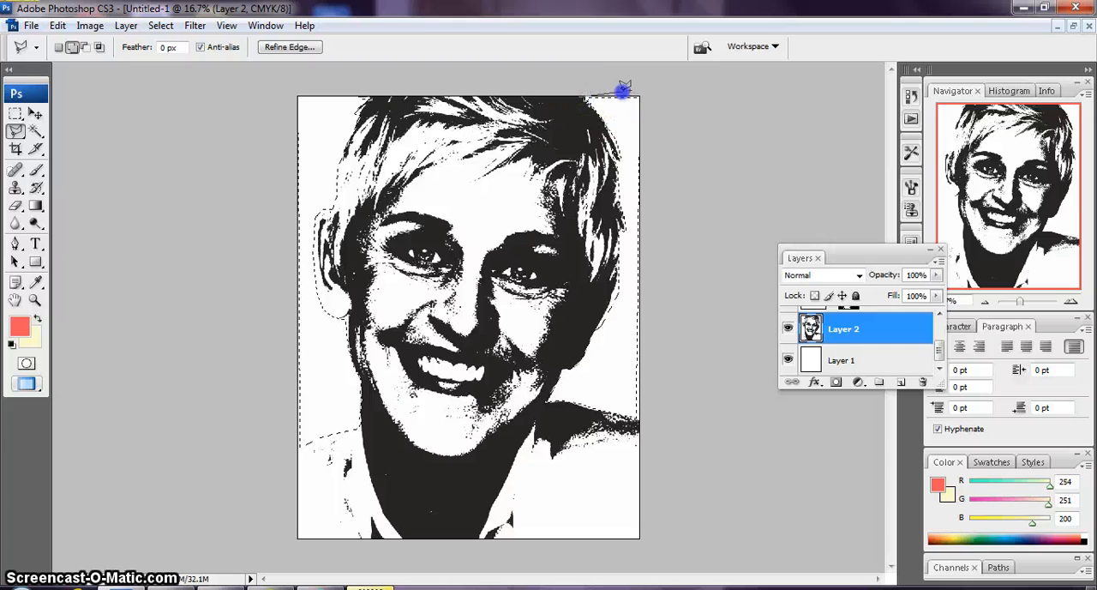
pyautogui.click(658, 148)
pyautogui.click(643, 420)
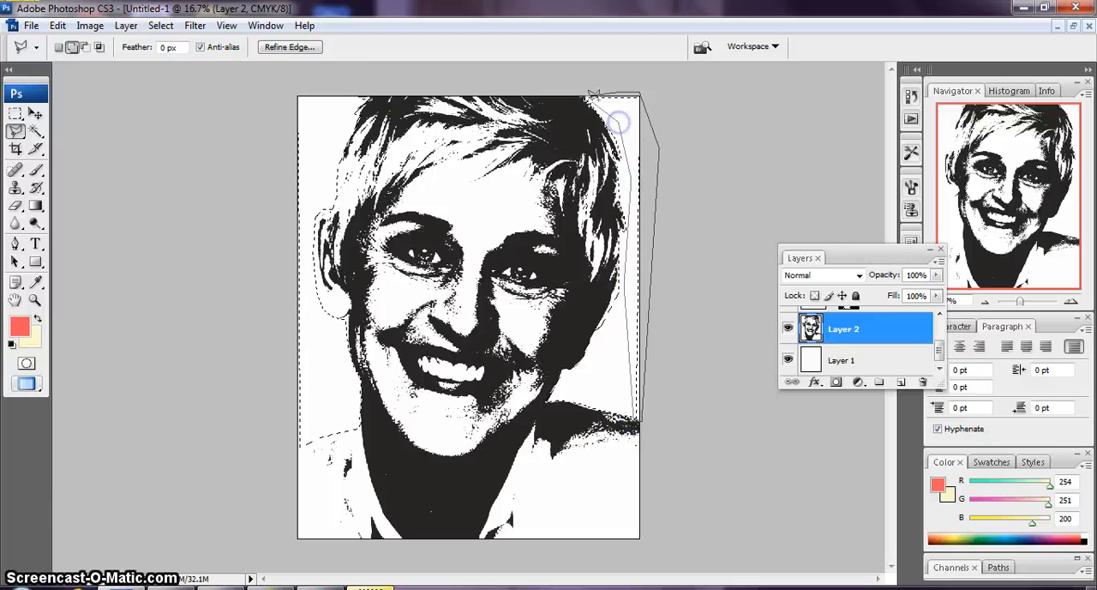
pyautogui.click(591, 93)
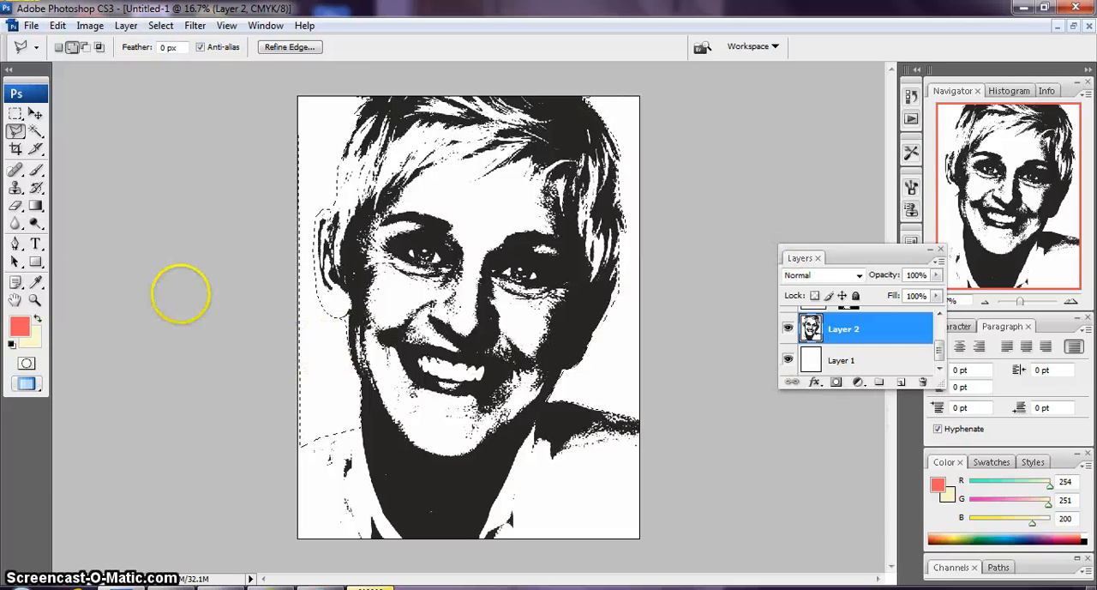
# Show the coral text layer and add a layer mask to it that reveals only the selected background
pyautogui.moveTo(940, 351); pyautogui.dragTo(940, 318)
pyautogui.click(851, 330)
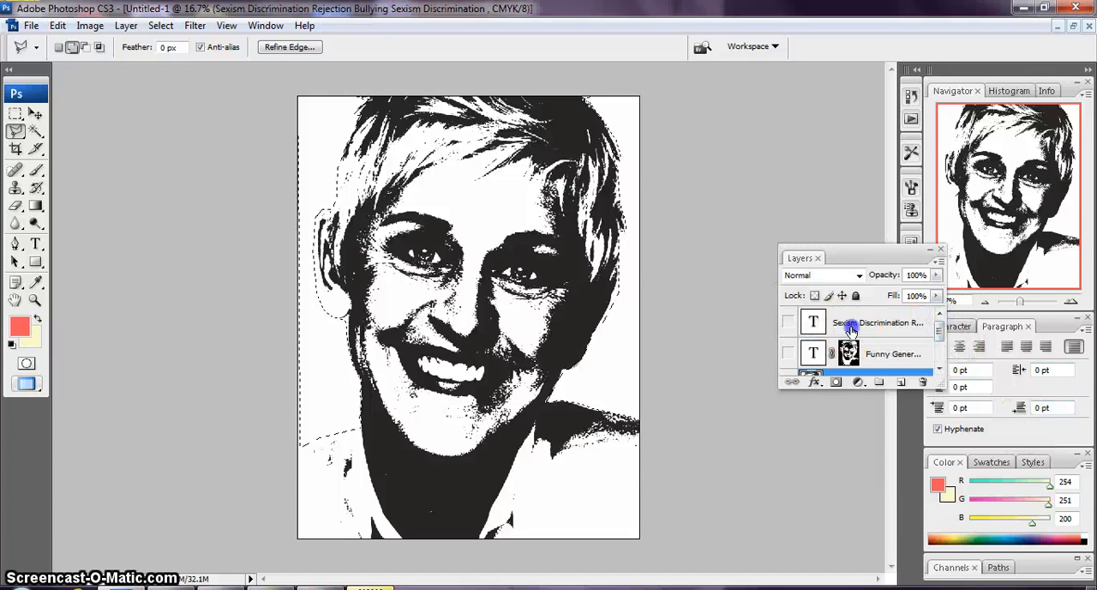
pyautogui.click(788, 322)
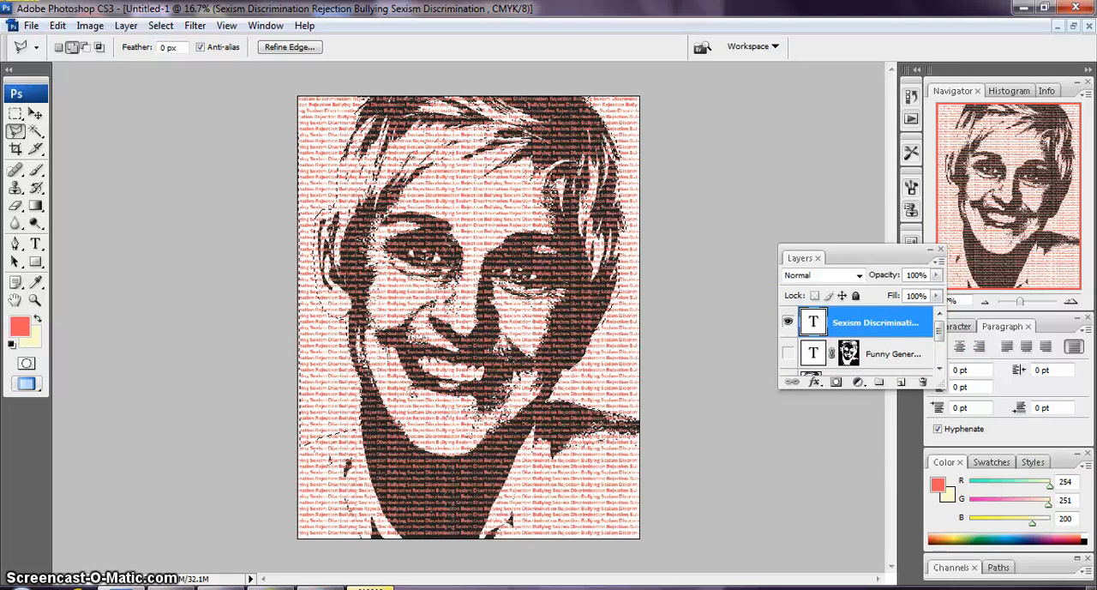
pyautogui.click(126, 25)
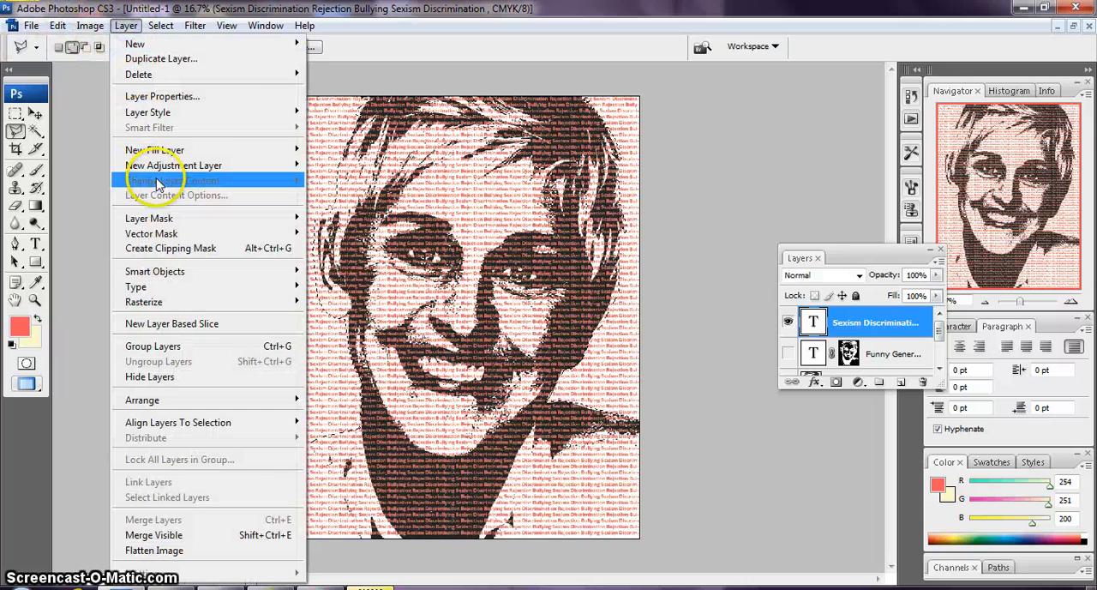
pyautogui.moveTo(188, 219)
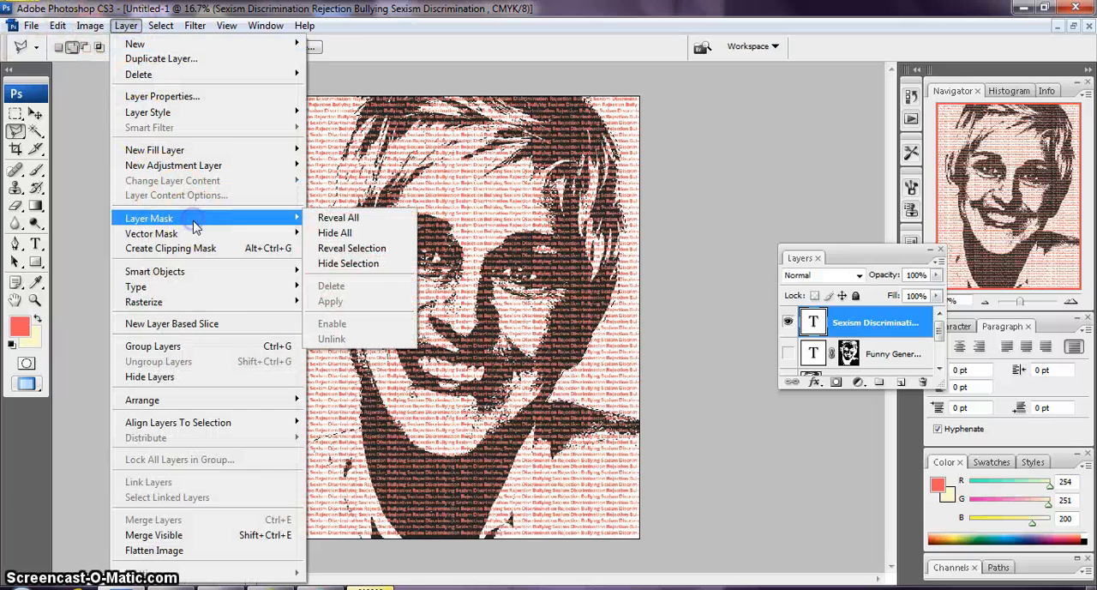
pyautogui.click(377, 248)
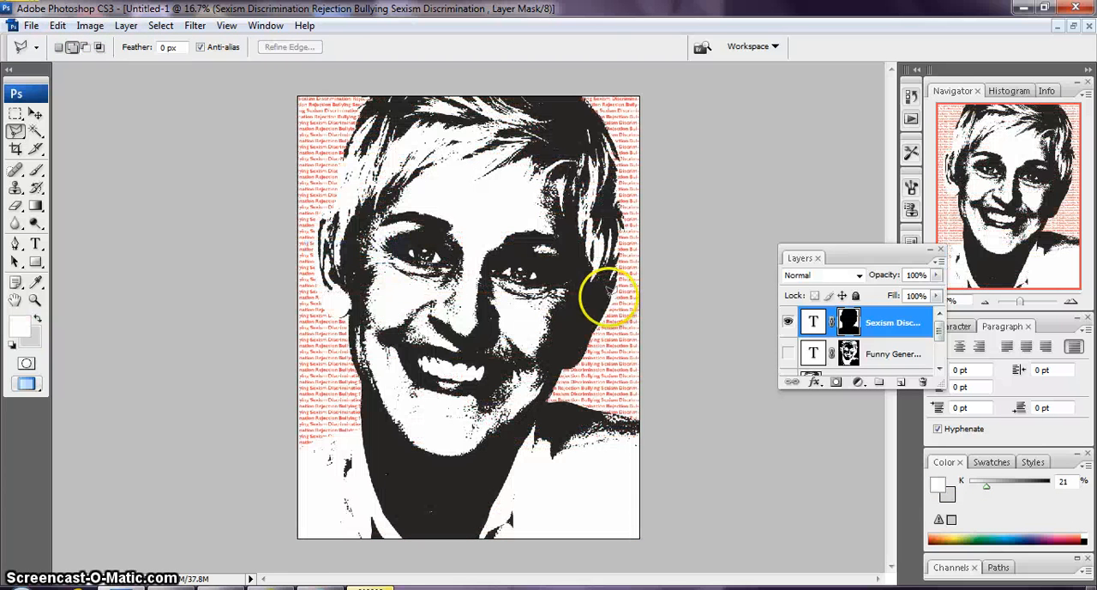
# Show the masked black text layer and hide the portrait in Layer 2
pyautogui.moveTo(939, 326); pyautogui.dragTo(940, 337)
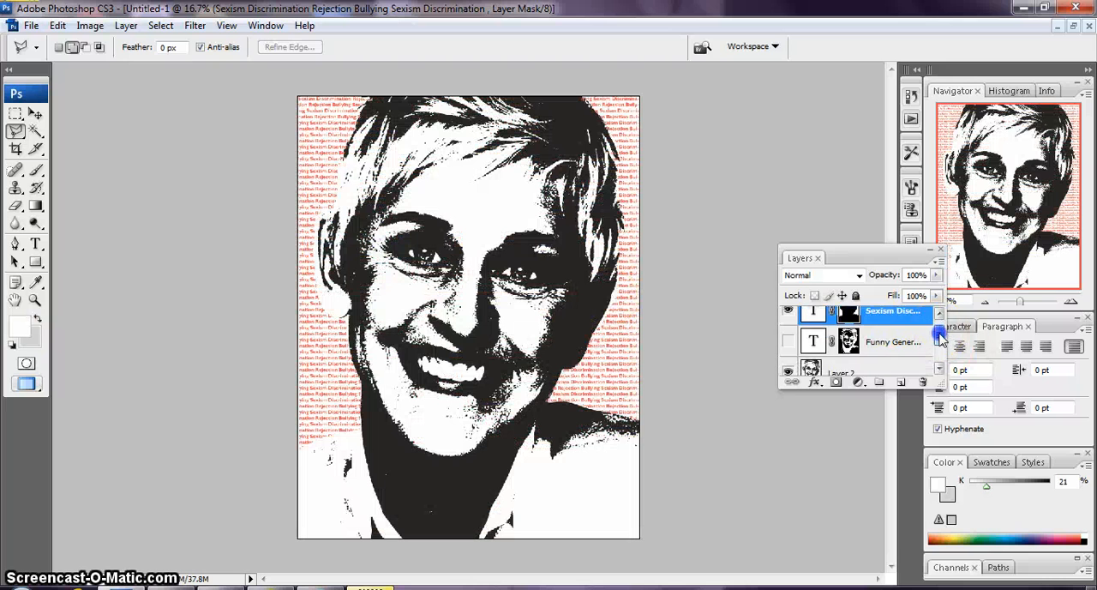
pyautogui.click(787, 341)
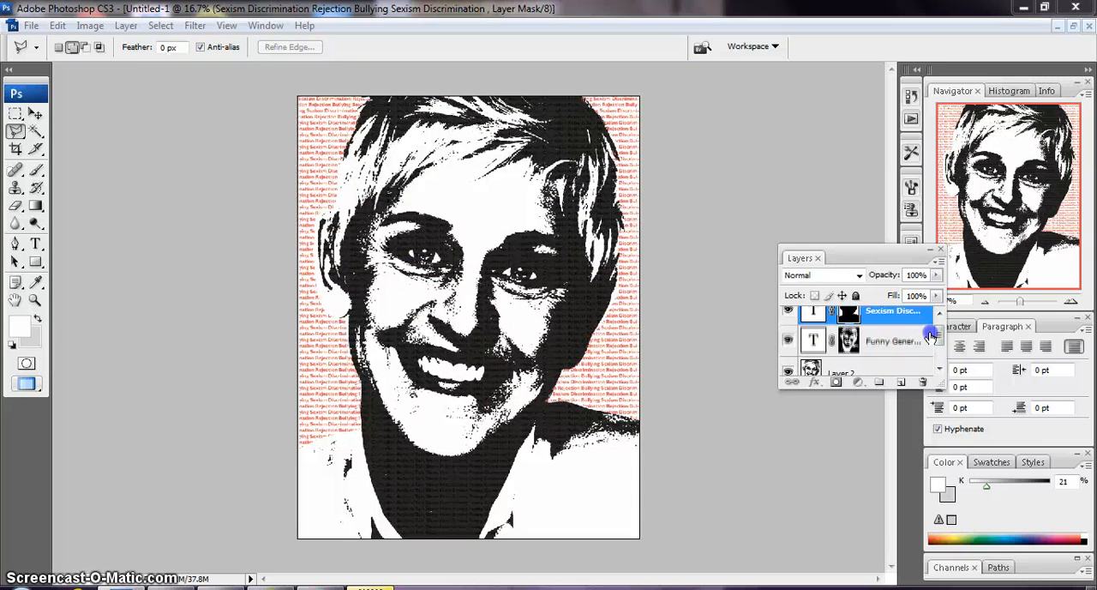
pyautogui.moveTo(943, 343); pyautogui.dragTo(942, 351)
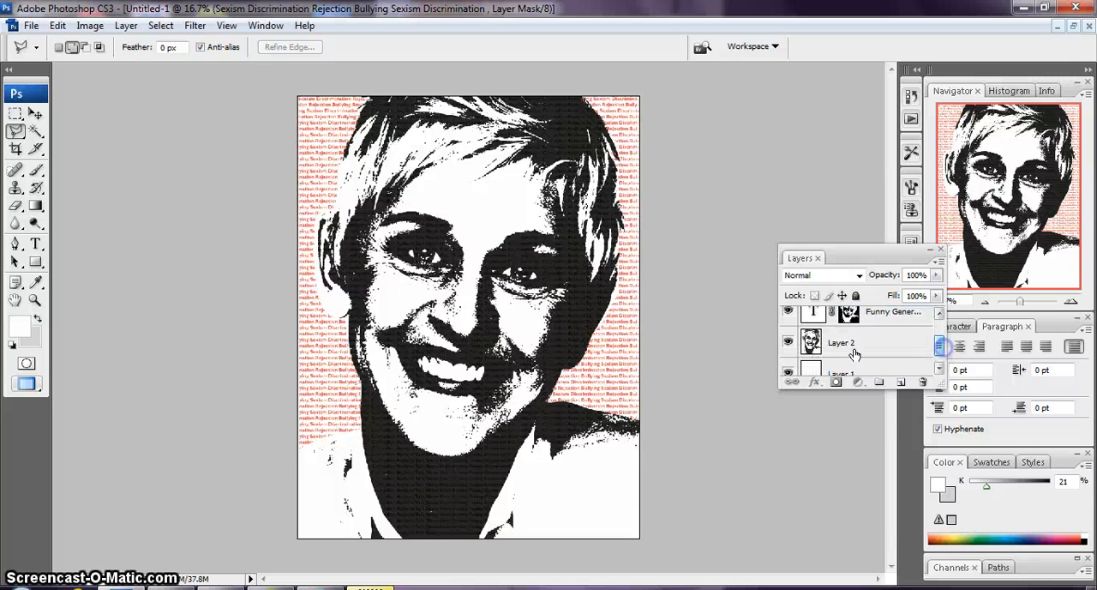
pyautogui.click(787, 343)
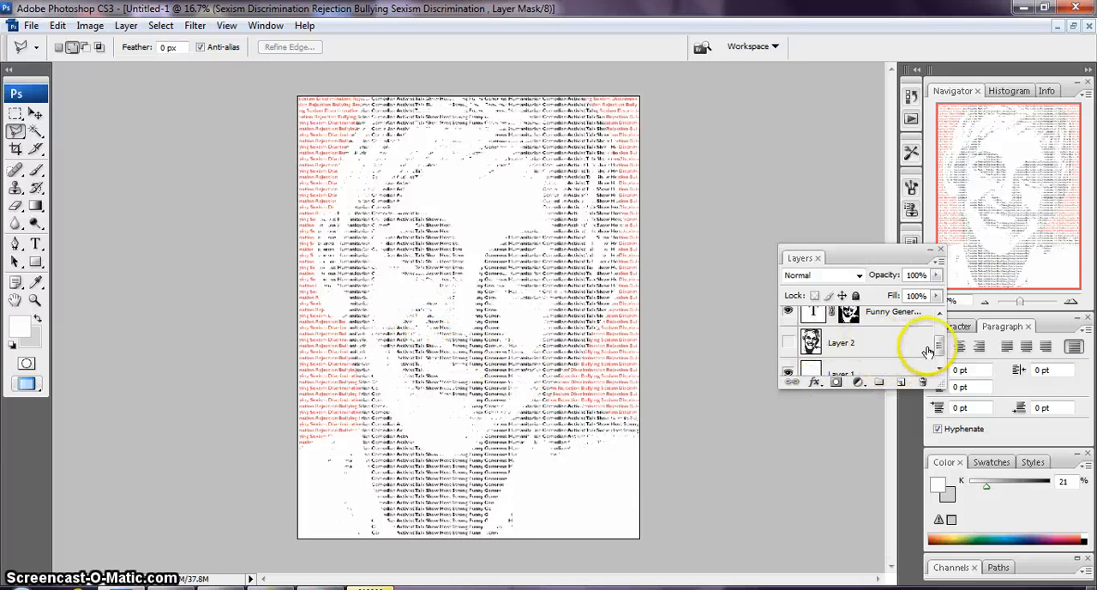
# Hide the coral text layer and make Layer 2 the active layer
pyautogui.moveTo(941, 345)
pyautogui.mouseDown()
pyautogui.moveTo(943, 323)
pyautogui.moveTo(943, 355)
pyautogui.mouseUp()
pyautogui.click(787, 322)
pyautogui.click(865, 329)
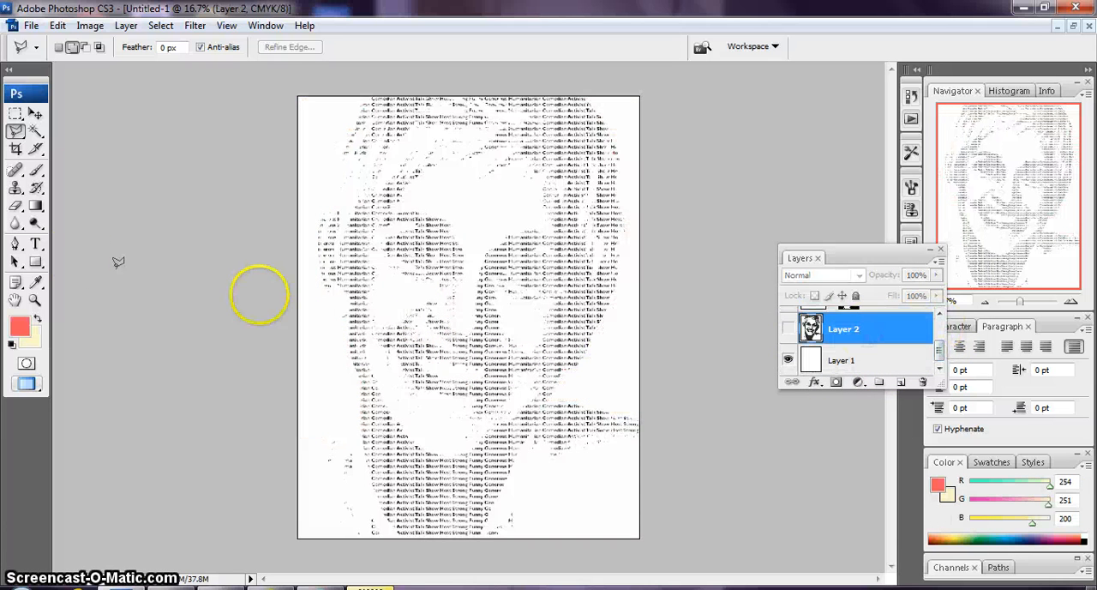
# Select white areas of the face in Layer 2 with the Magic Wand and extend the selection to all similar pixels
pyautogui.click(35, 140)
pyautogui.click(35, 133)
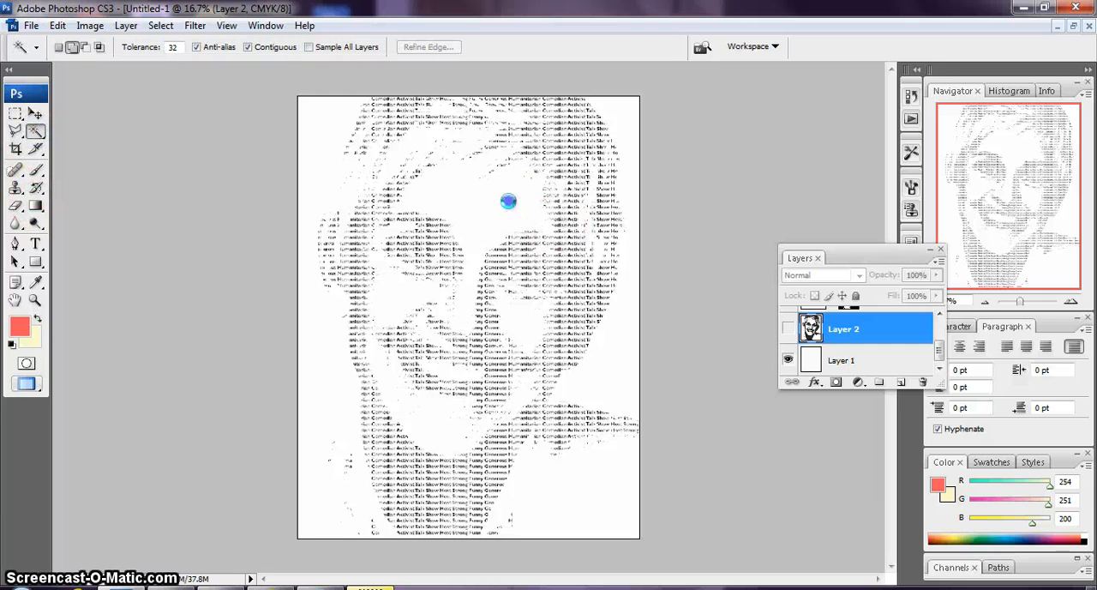
pyautogui.click(508, 200)
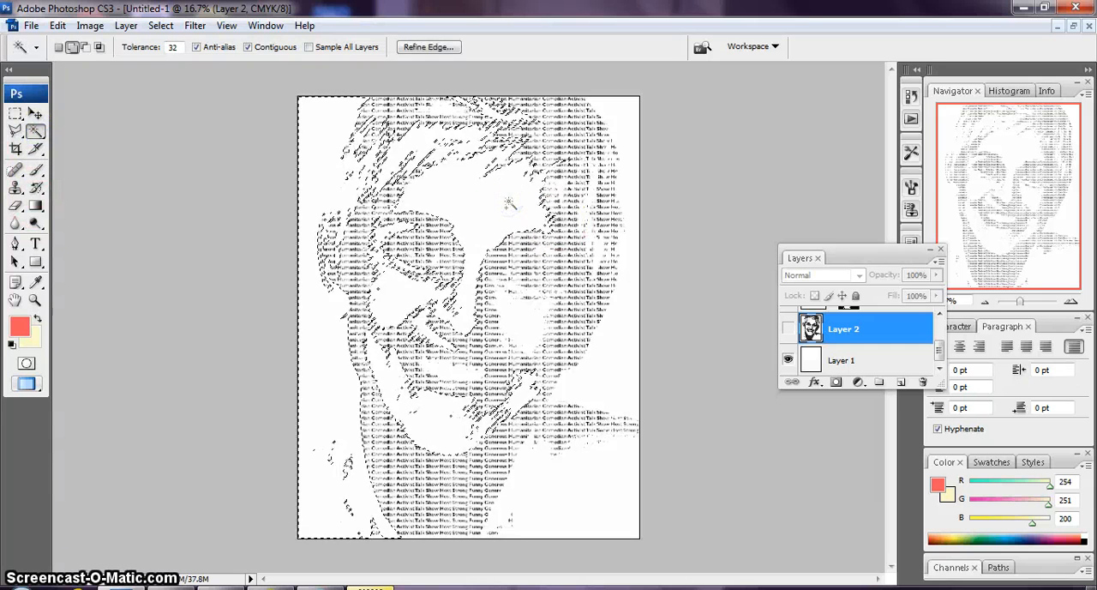
pyautogui.click(530, 324)
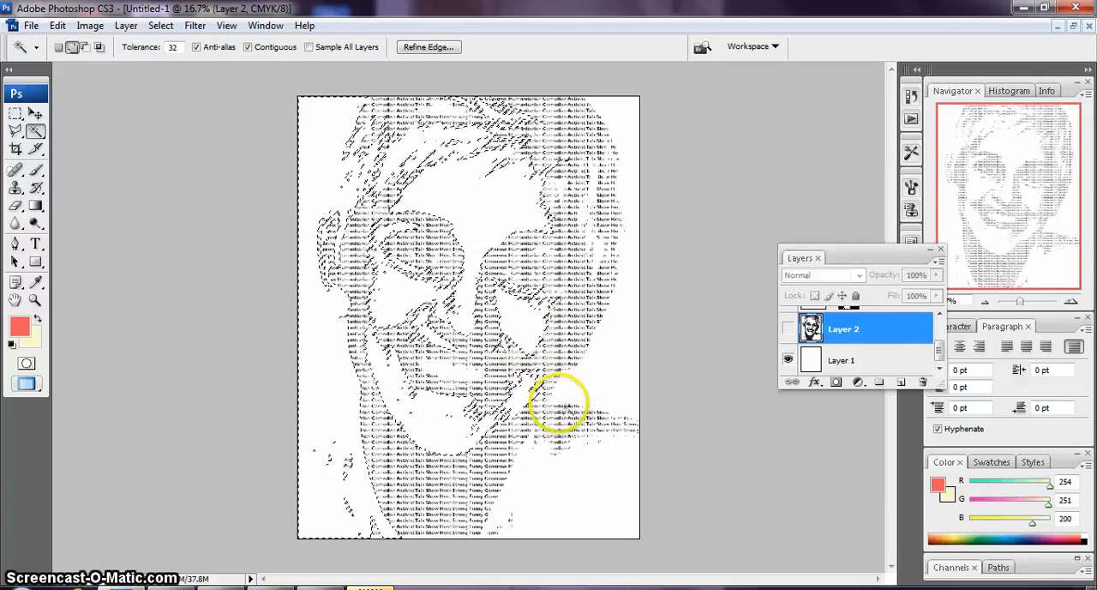
pyautogui.click(160, 25)
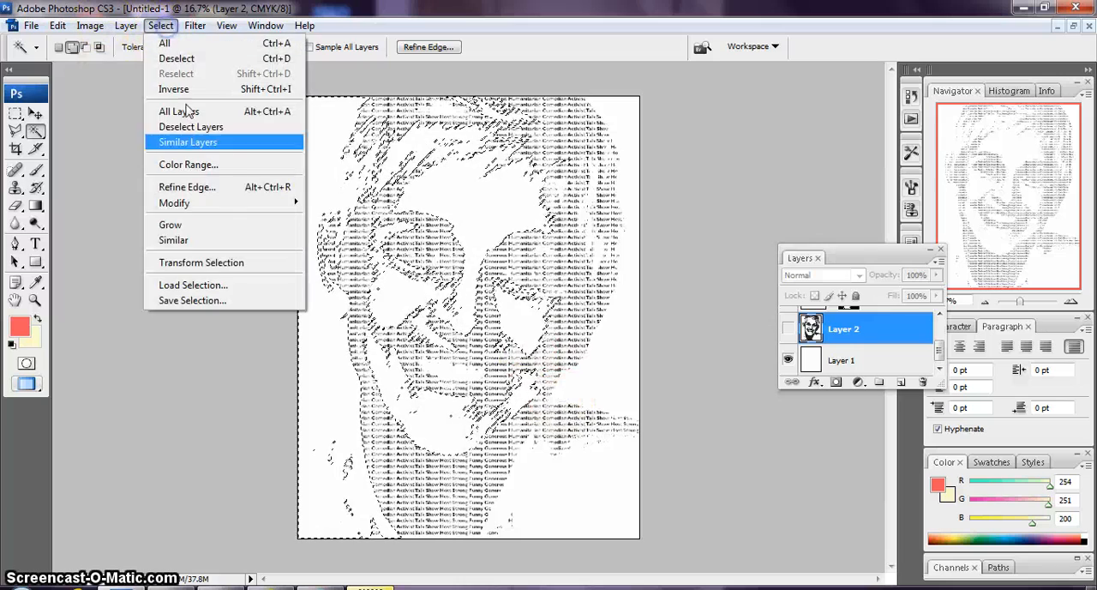
pyautogui.click(205, 244)
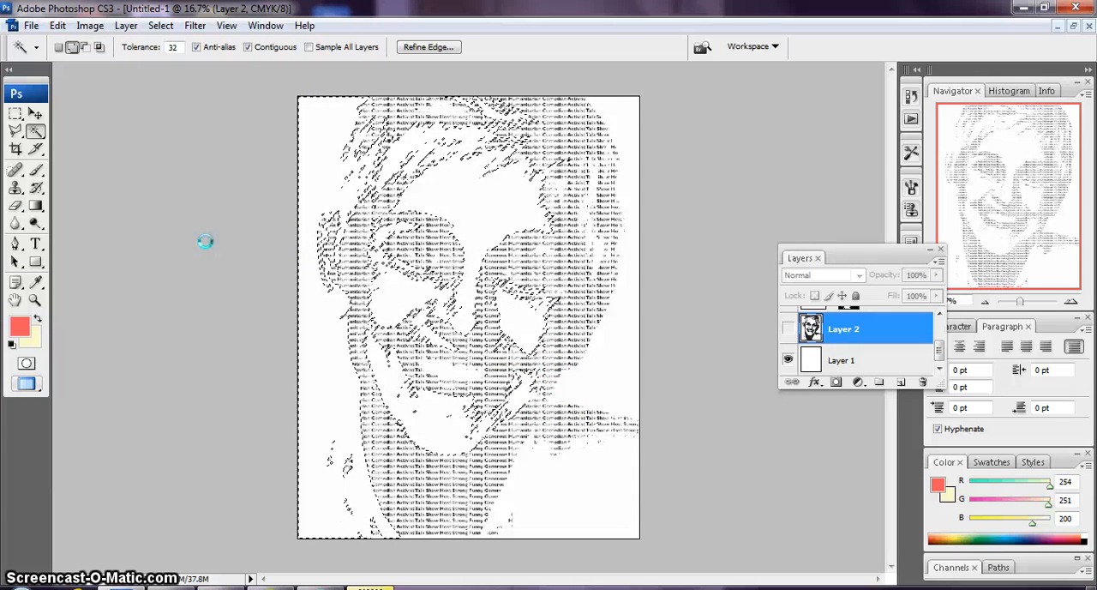
# Set the foreground color to turquoise and ready the Paint Bucket tool
pyautogui.click(18, 324)
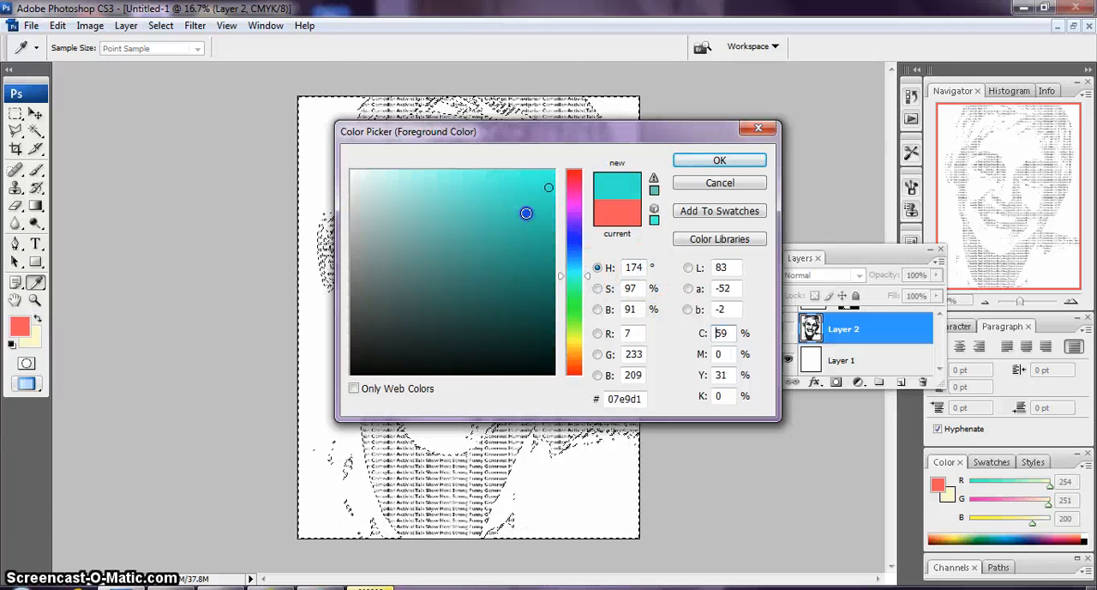
pyautogui.click(691, 159)
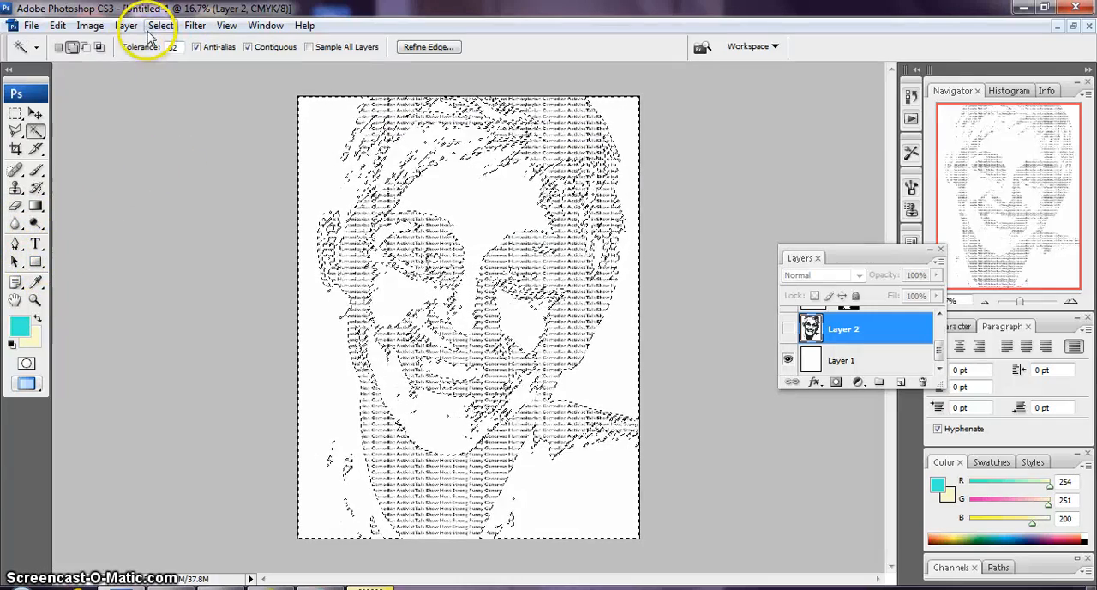
pyautogui.click(58, 27)
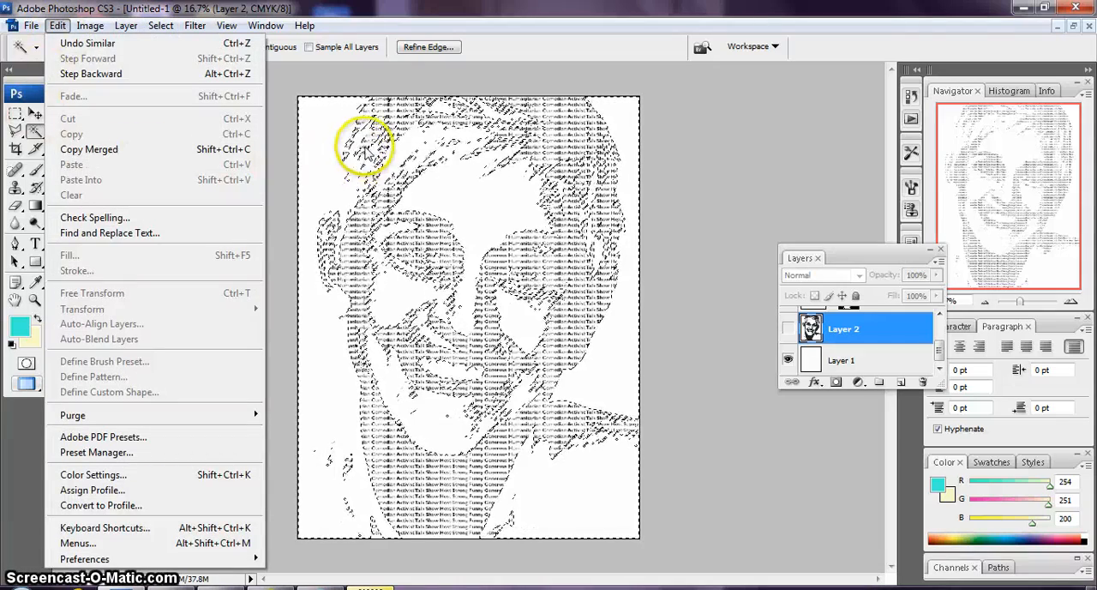
pyautogui.click(387, 10)
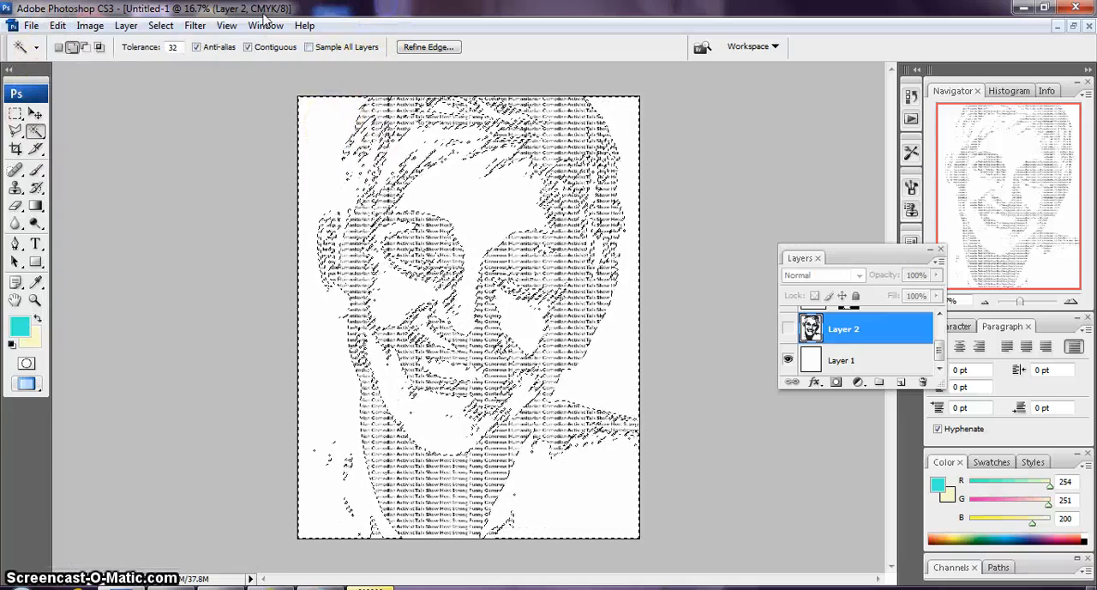
pyautogui.click(36, 207)
pyautogui.click(65, 219)
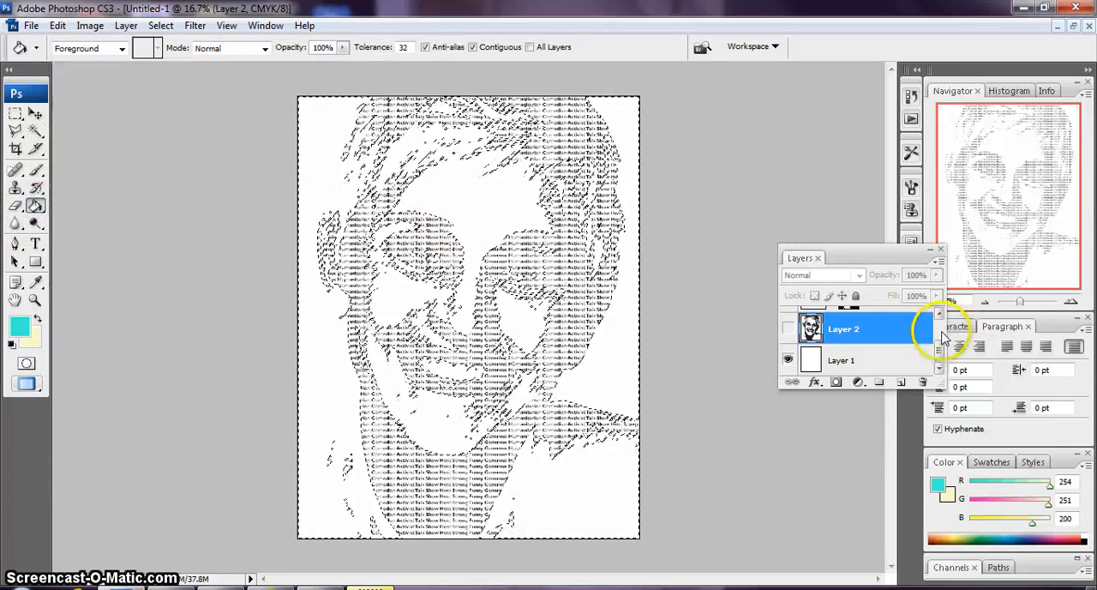
# Make Layer 1 the active layer and move it above Layer 2
pyautogui.click(789, 329)
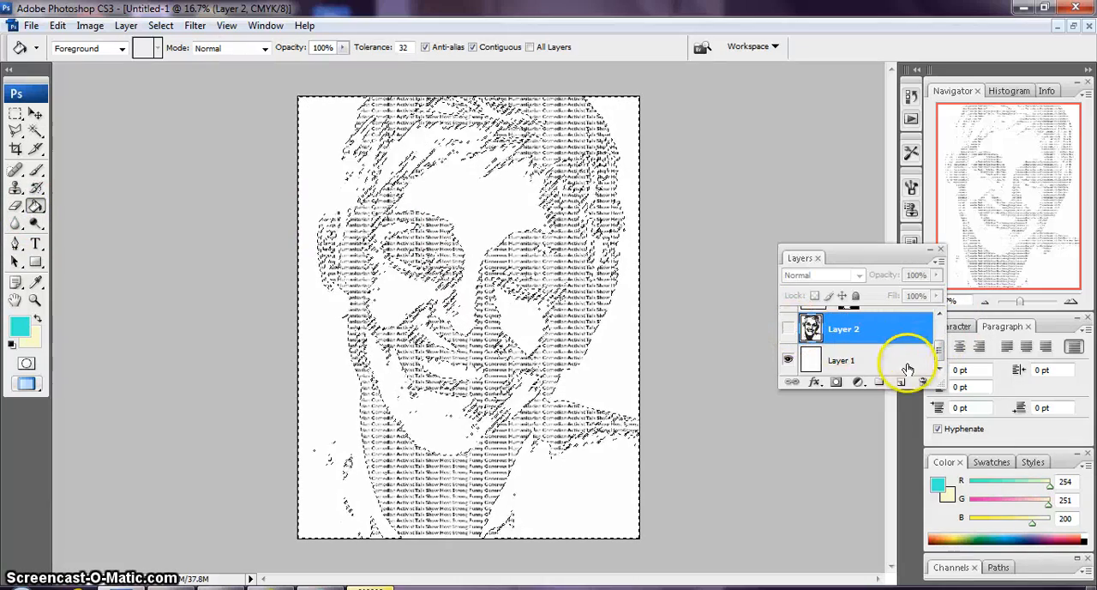
pyautogui.click(864, 360)
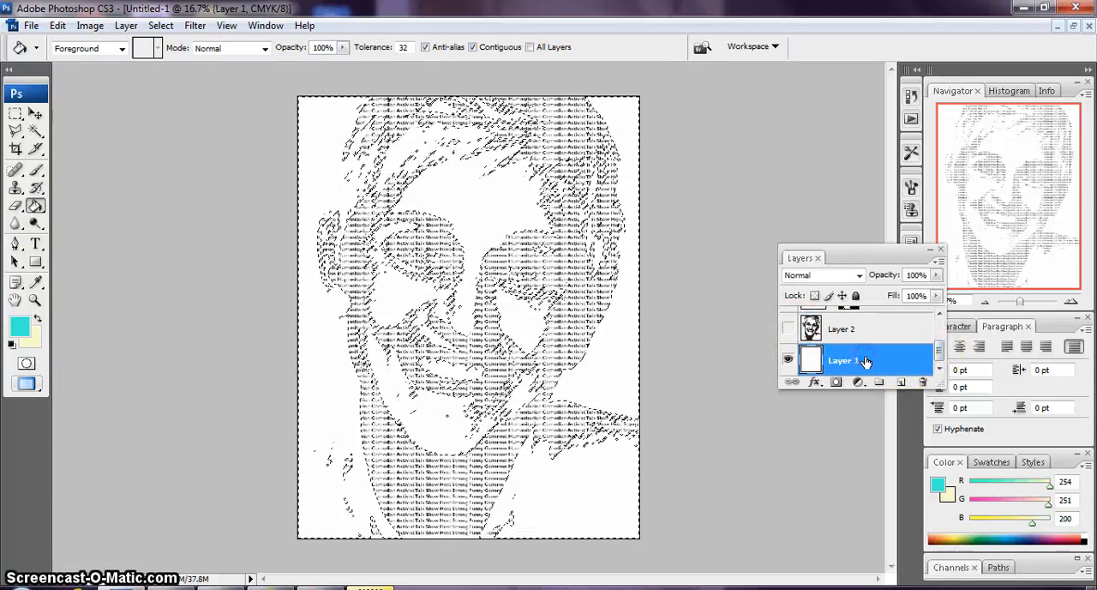
pyautogui.moveTo(866, 362); pyautogui.dragTo(863, 329)
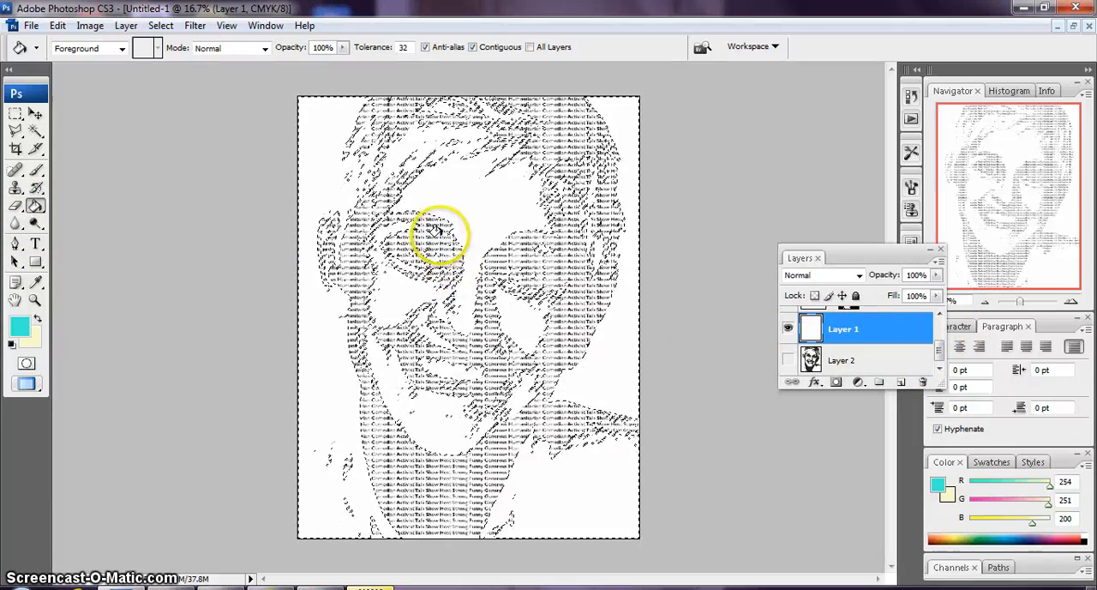
# Fill the selected white areas on Layer 1 with the turquoise foreground color at 100% and lower the layer's opacity to 33%
pyautogui.click(90, 25)
pyautogui.moveTo(57, 25)
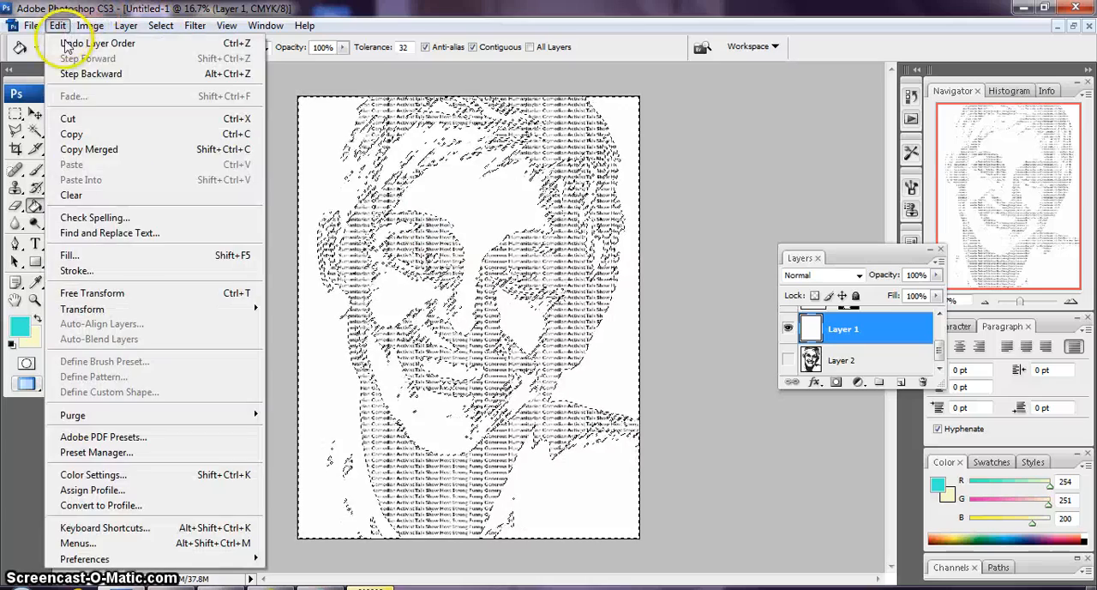
pyautogui.click(122, 250)
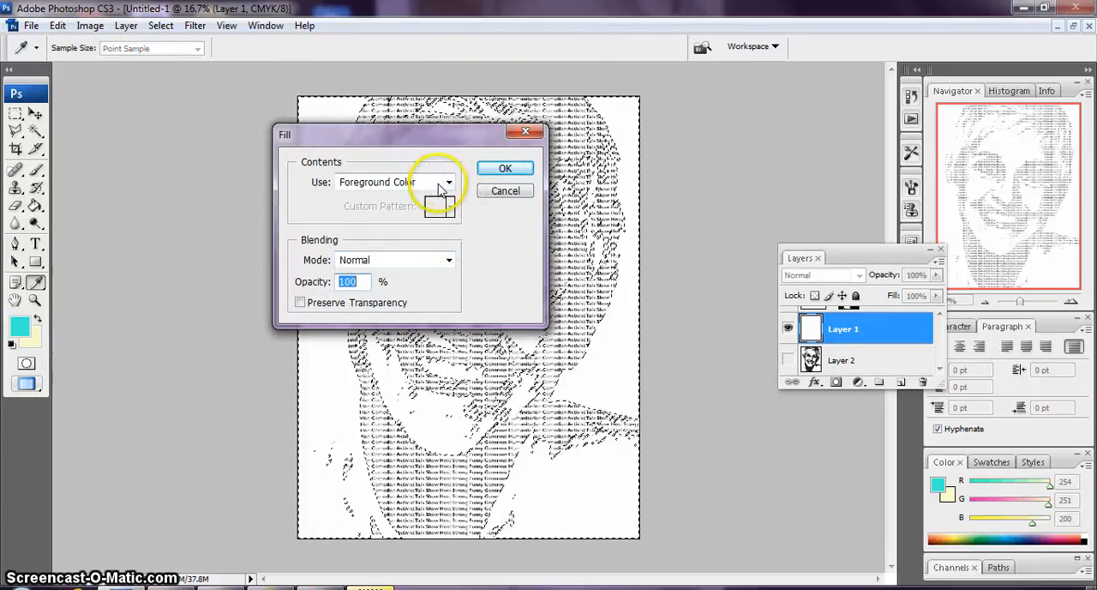
pyautogui.click(506, 168)
pyautogui.press('g')
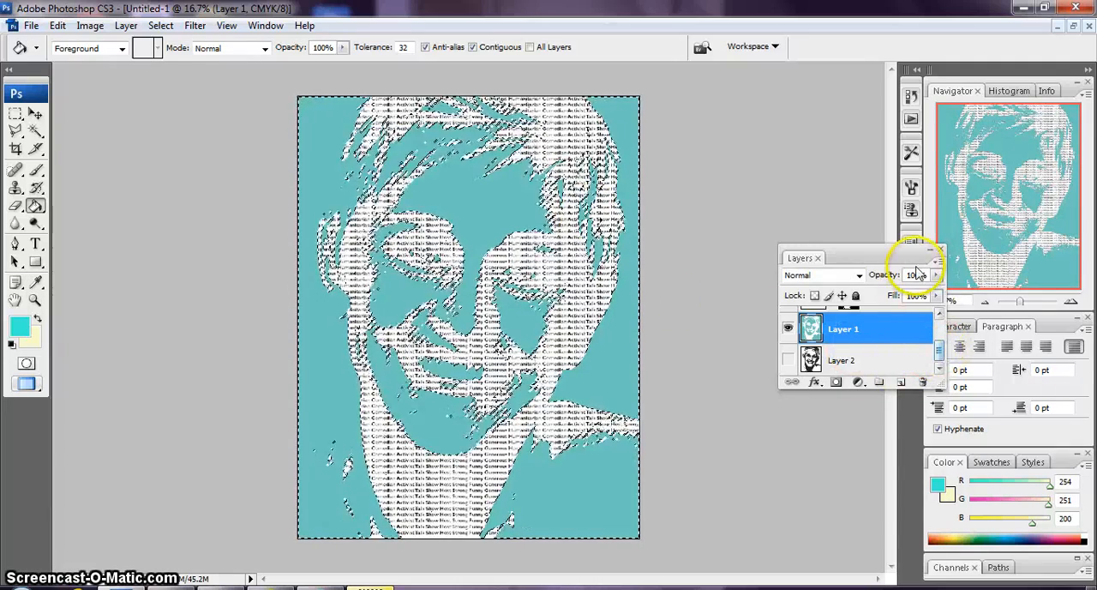
pyautogui.click(936, 274)
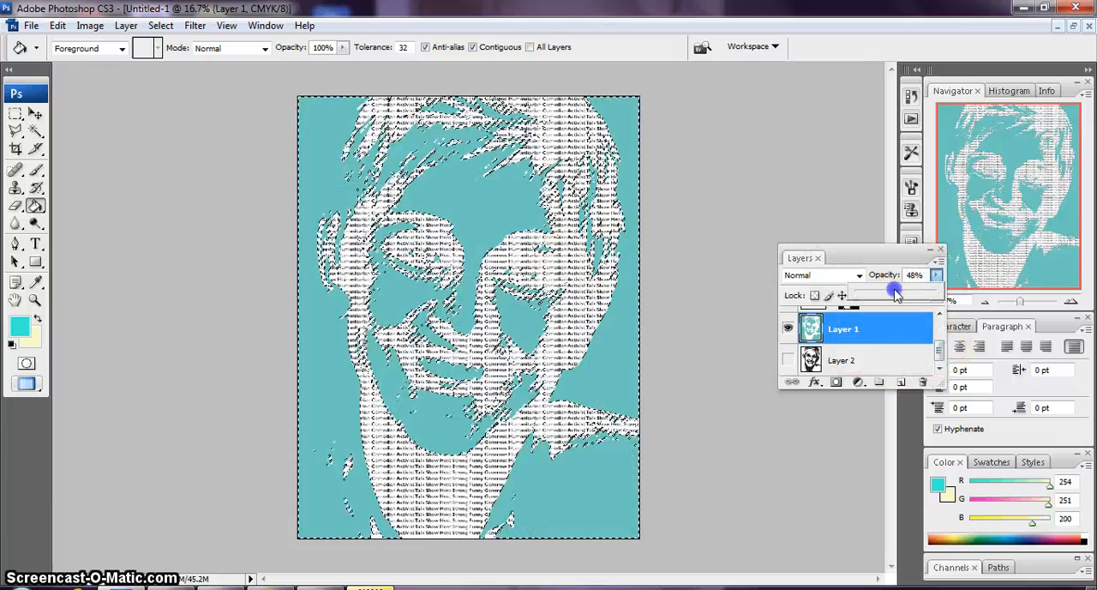
pyautogui.moveTo(896, 293); pyautogui.dragTo(893, 294)
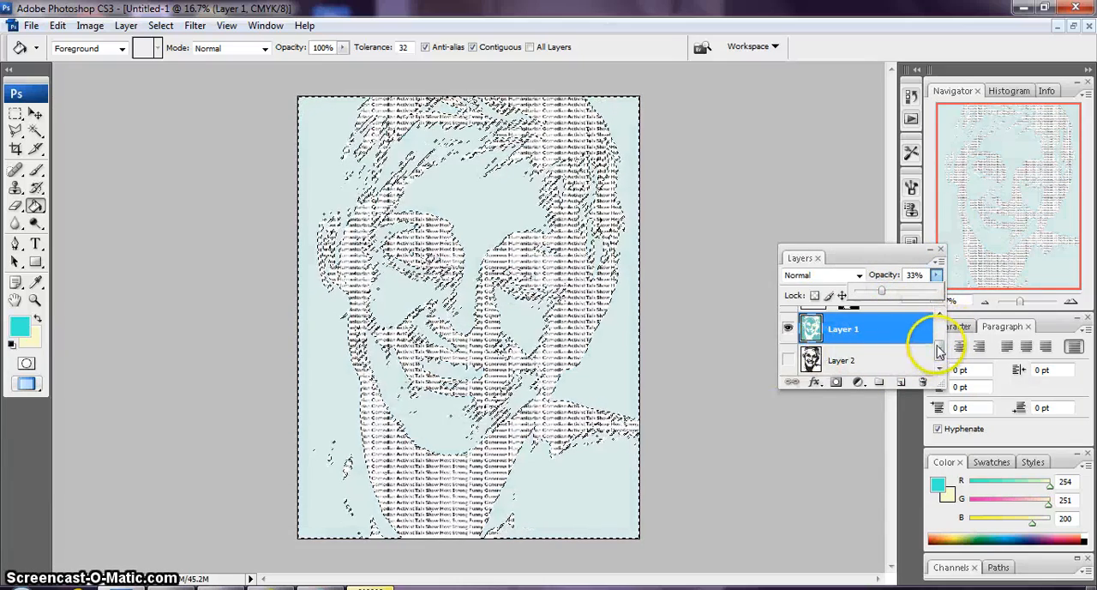
# Show the coral text layer together with the black text layer and clear the selection
pyautogui.click(937, 347)
pyautogui.click(787, 364)
pyautogui.click(788, 364)
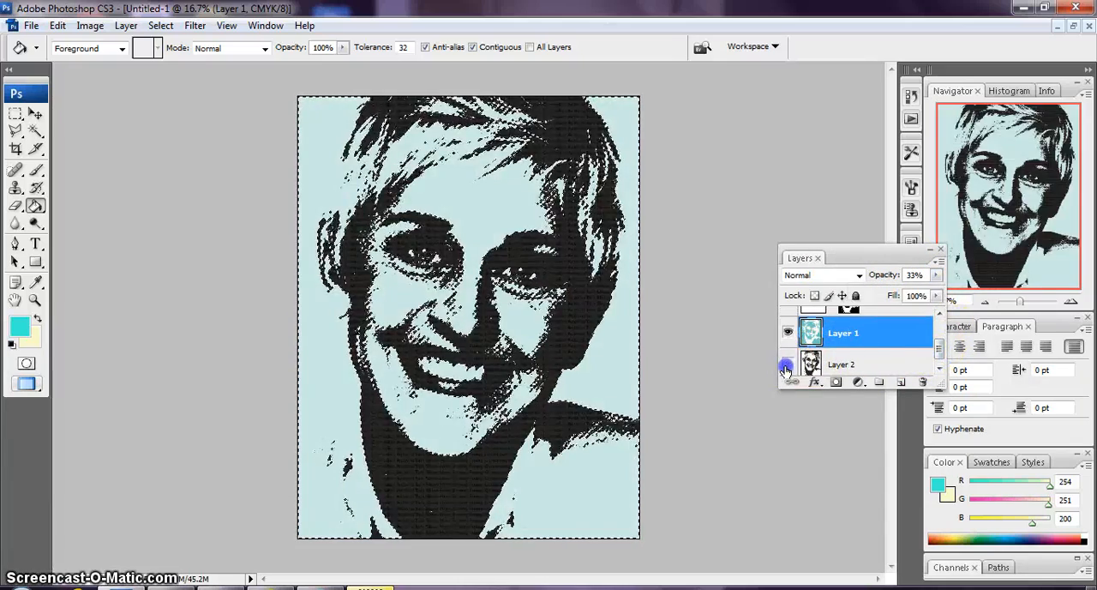
pyautogui.click(938, 350)
pyautogui.moveTo(938, 350); pyautogui.dragTo(939, 329)
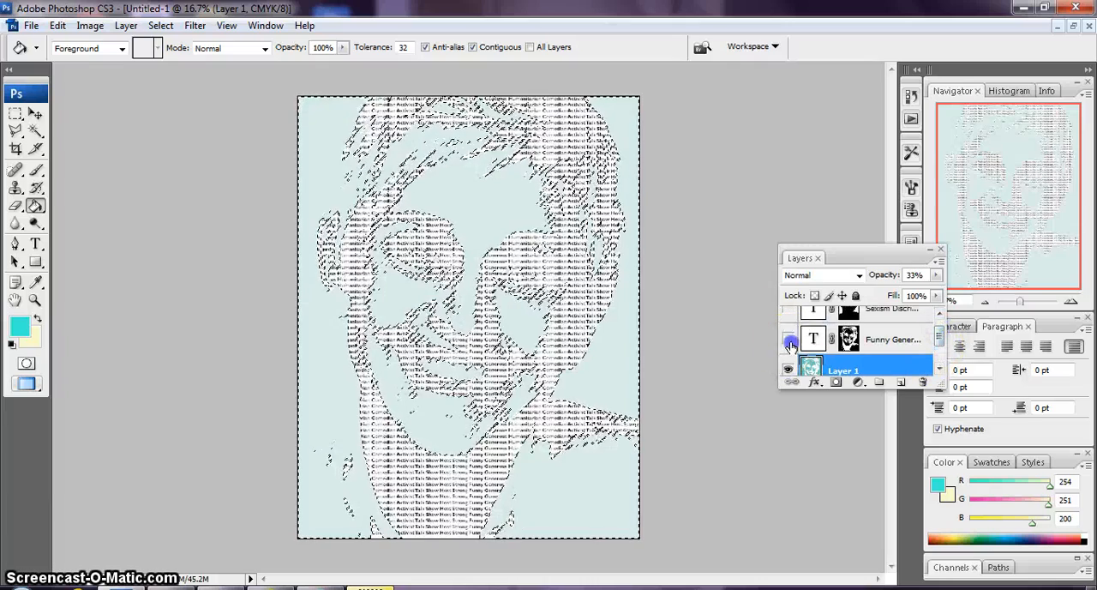
pyautogui.click(787, 340)
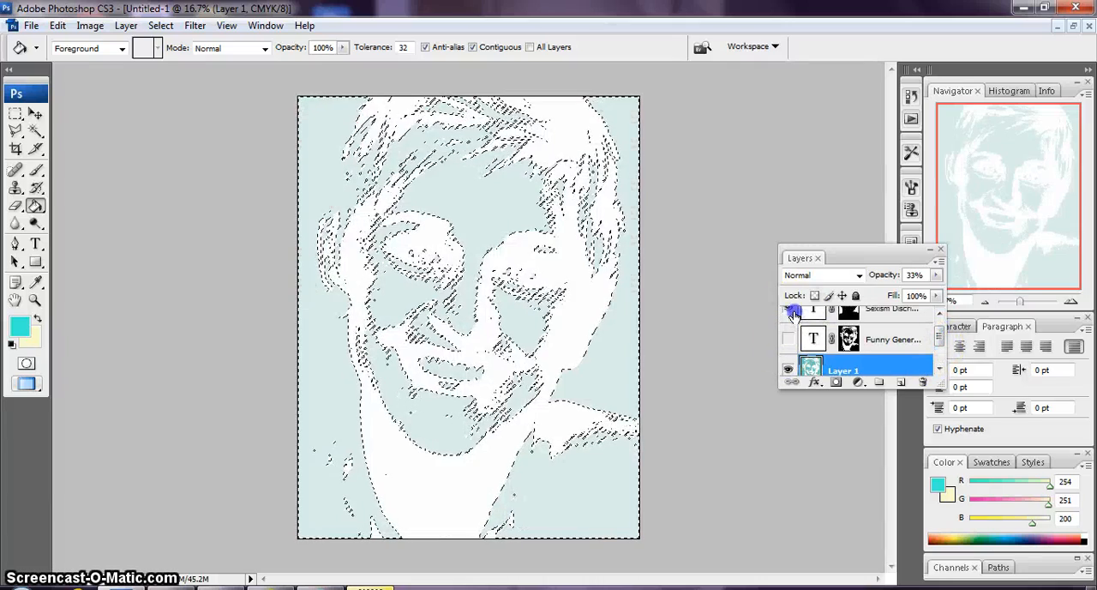
pyautogui.click(787, 310)
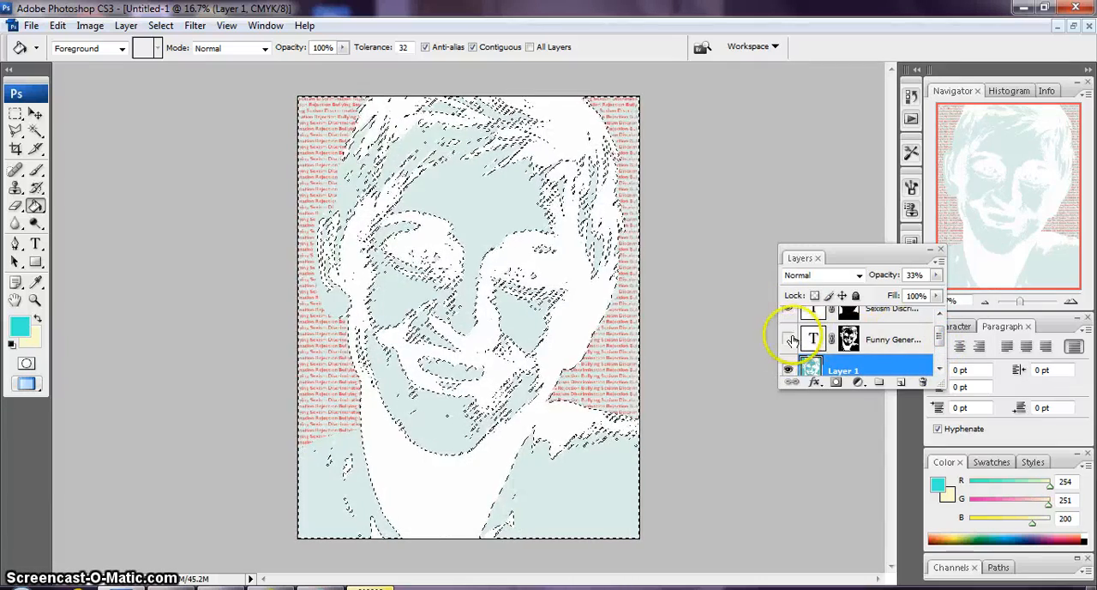
pyautogui.click(788, 340)
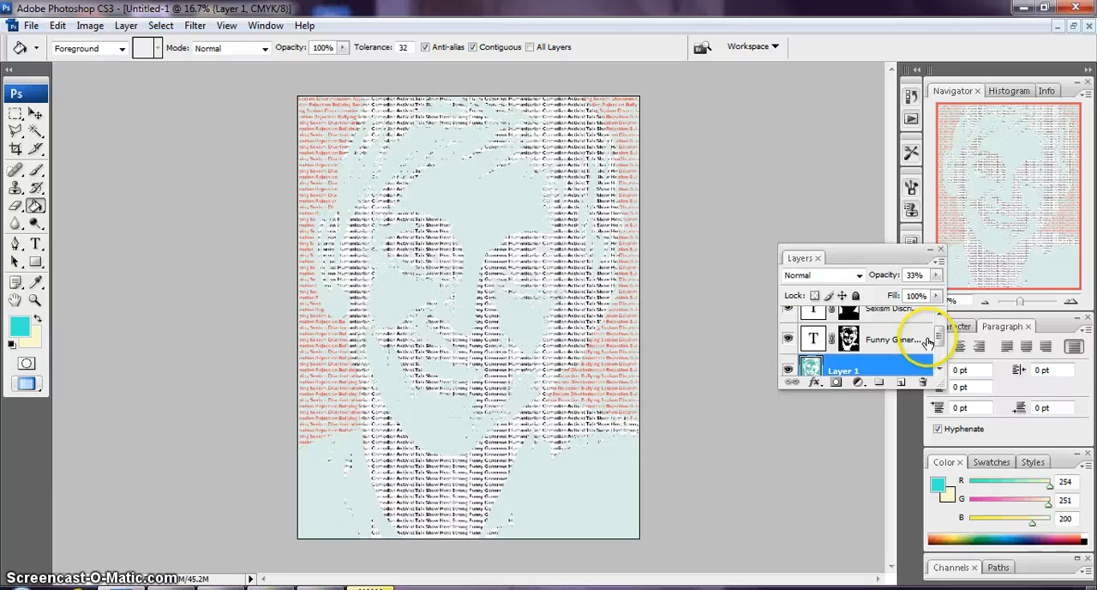
# Delete the turquoise-filled Layer 1 after inspecting how its tint looks behind the words
pyautogui.moveTo(939, 340); pyautogui.dragTo(937, 313)
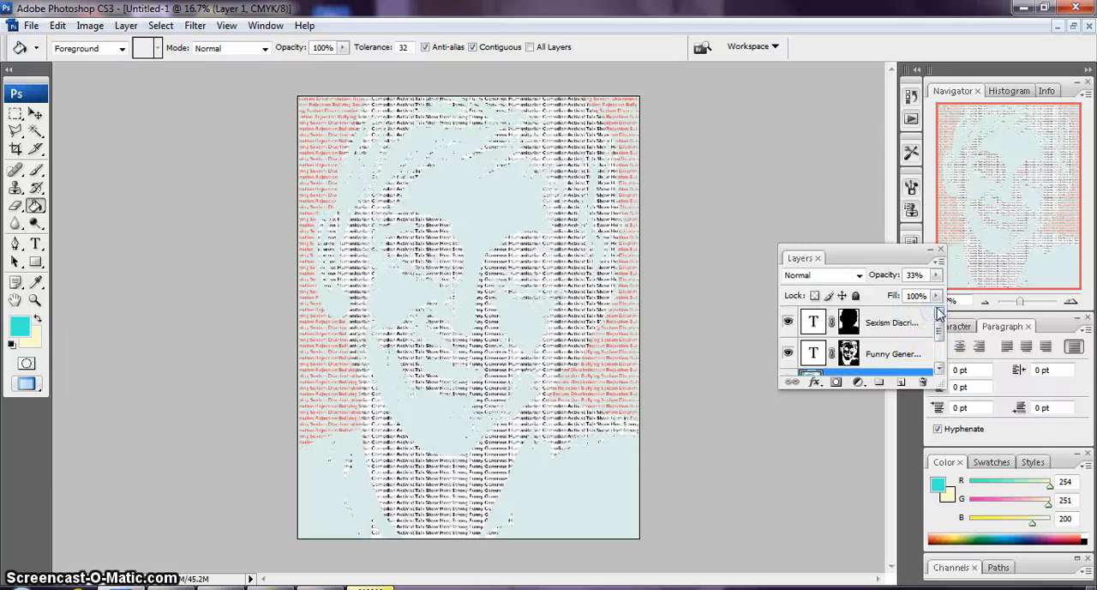
pyautogui.hotkey('ctrl', '+')
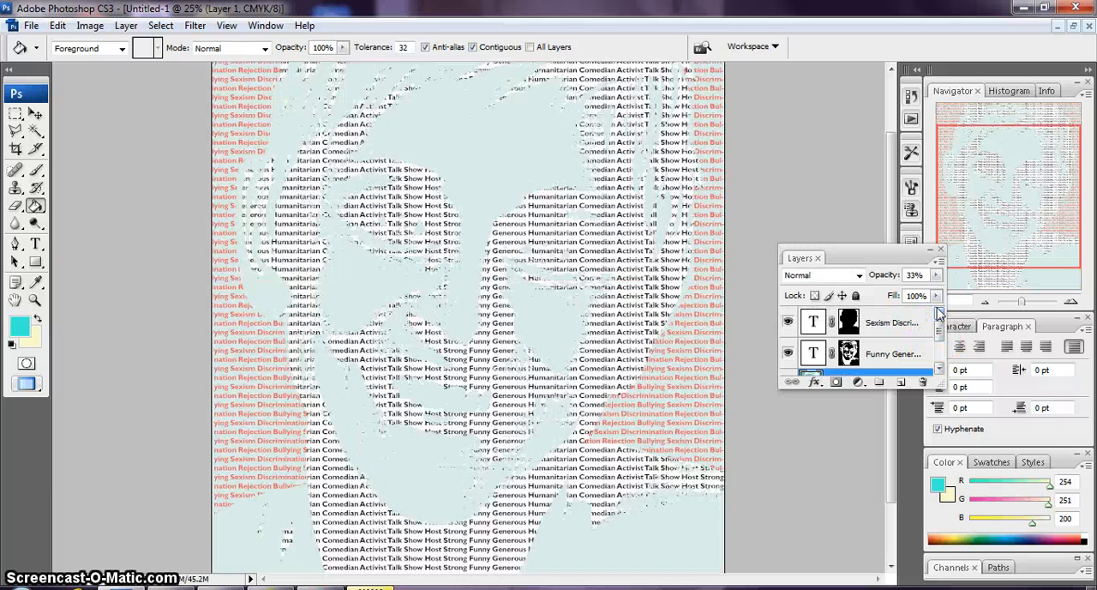
pyautogui.scroll(-3, 939, 314)
pyautogui.scroll(3, 939, 313)
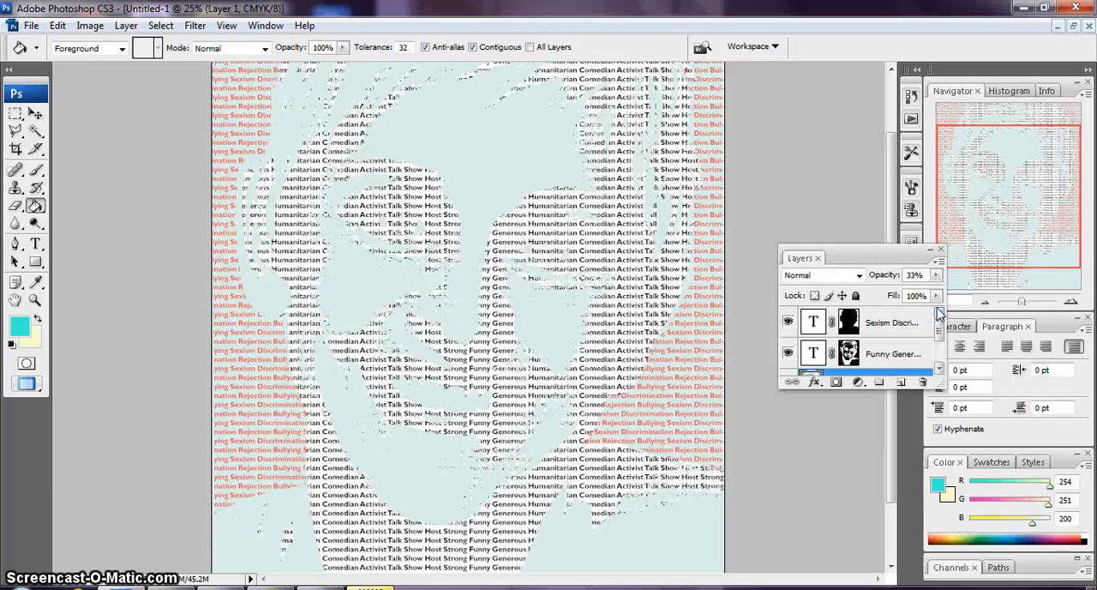
pyautogui.scroll(-3, 719, 416)
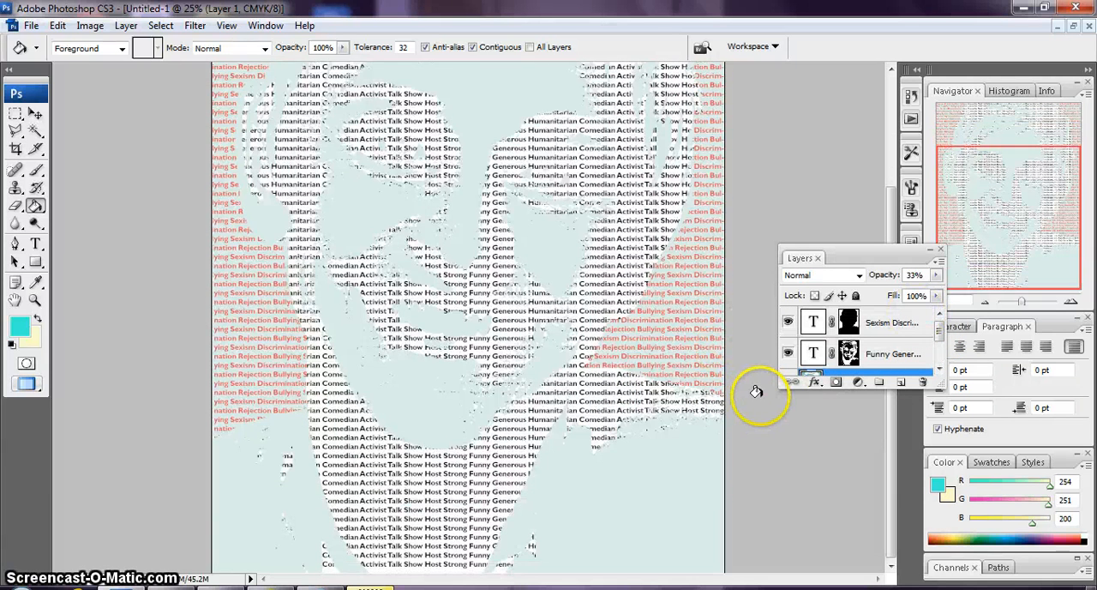
pyautogui.hotkey('ctrl', '-')
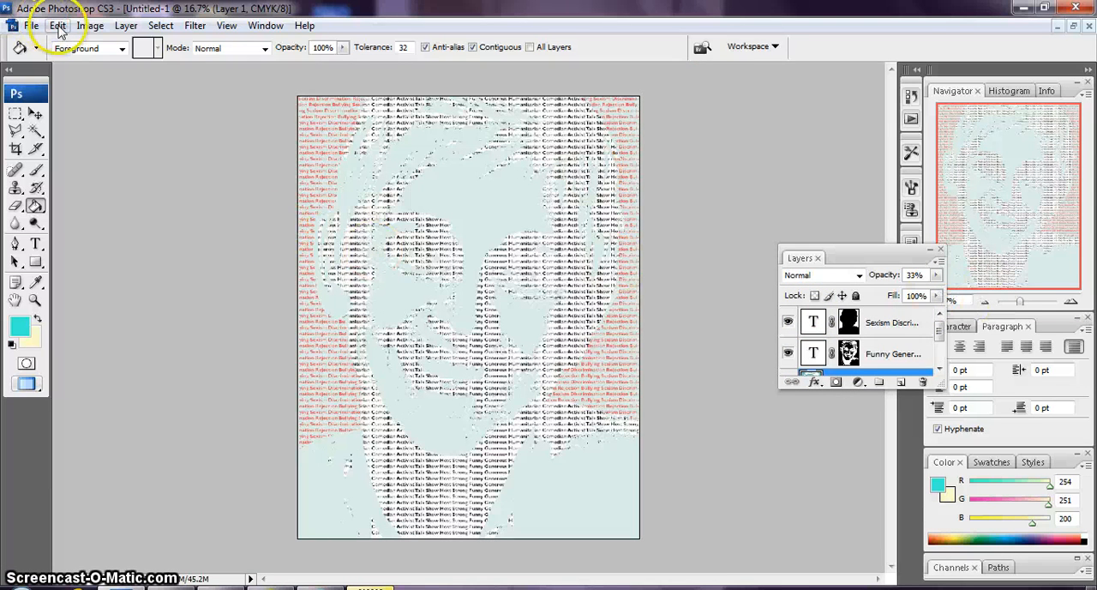
pyautogui.moveTo(941, 332); pyautogui.dragTo(944, 365)
pyautogui.moveTo(840, 333); pyautogui.dragTo(923, 383)
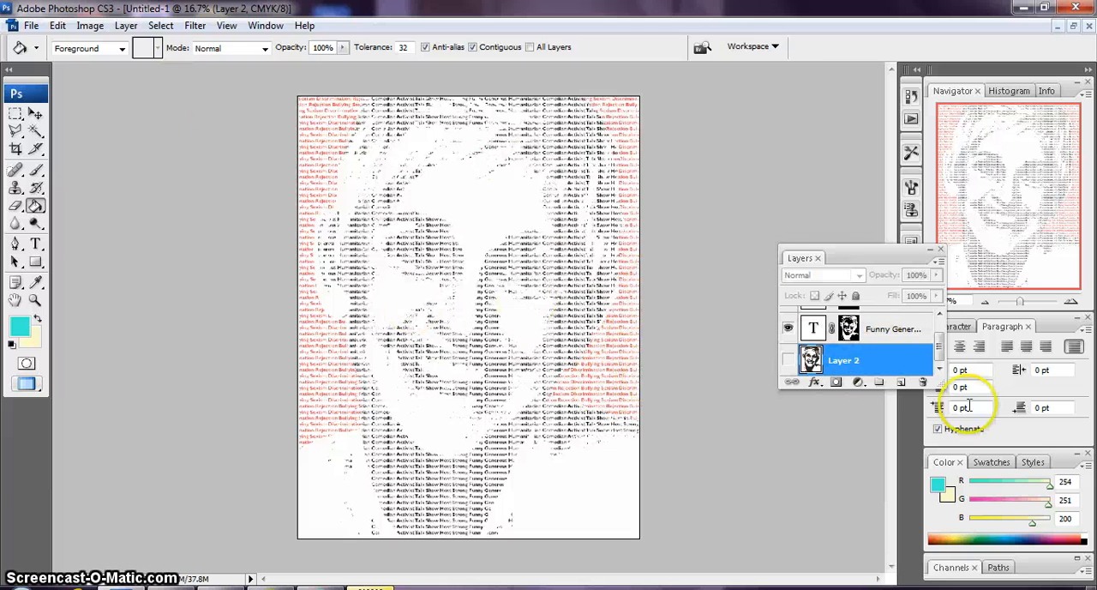
# With the black text hidden and Layer 2 shown, select the portrait's black areas with the Magic Wand and extend to all similar pixels
pyautogui.click(789, 328)
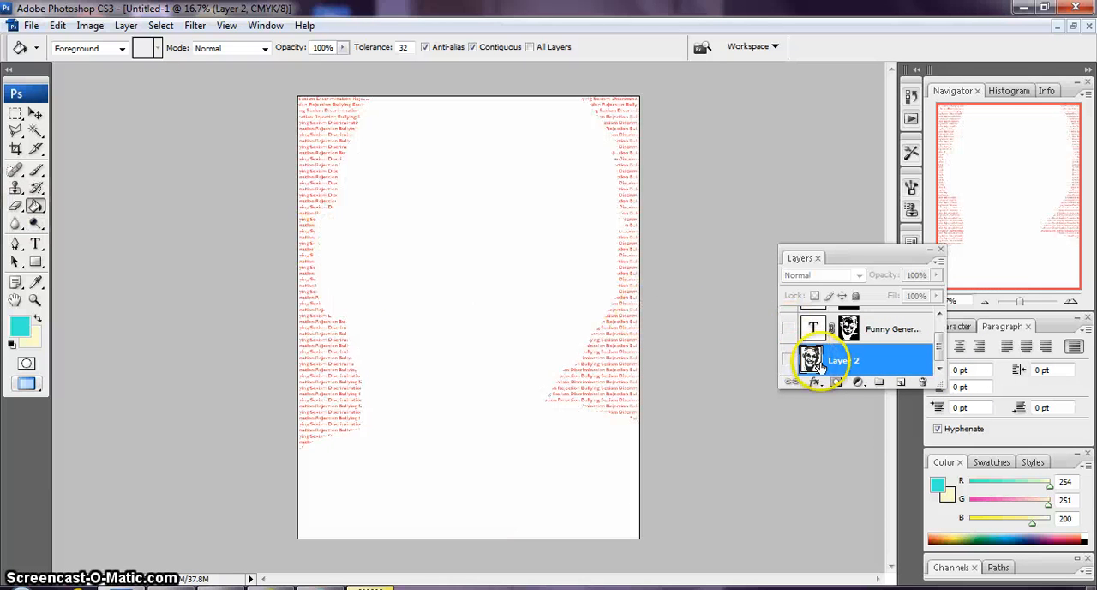
pyautogui.click(788, 361)
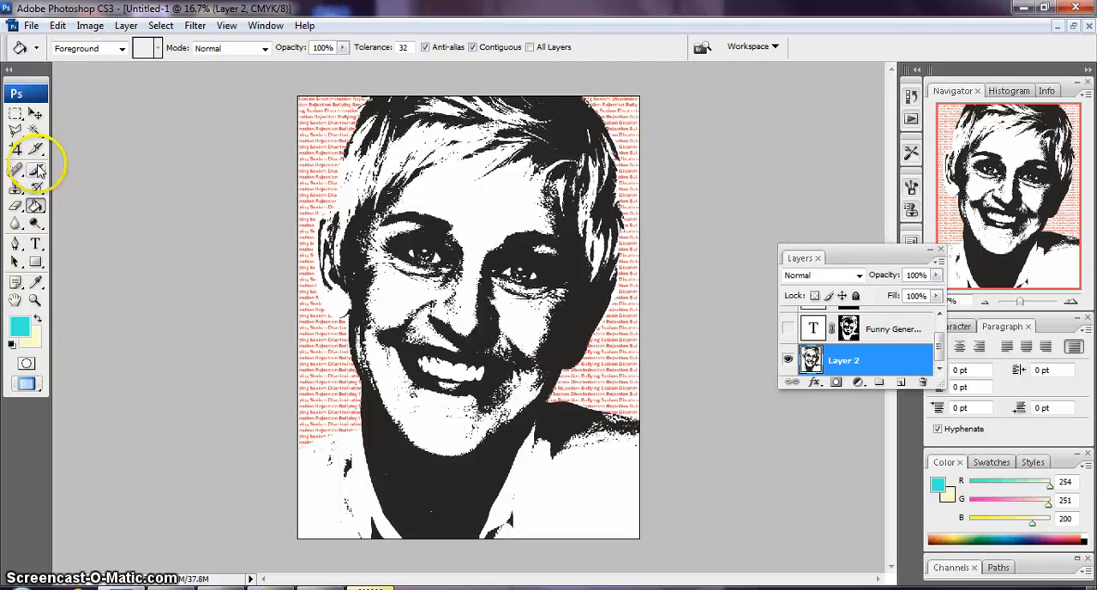
pyautogui.click(35, 130)
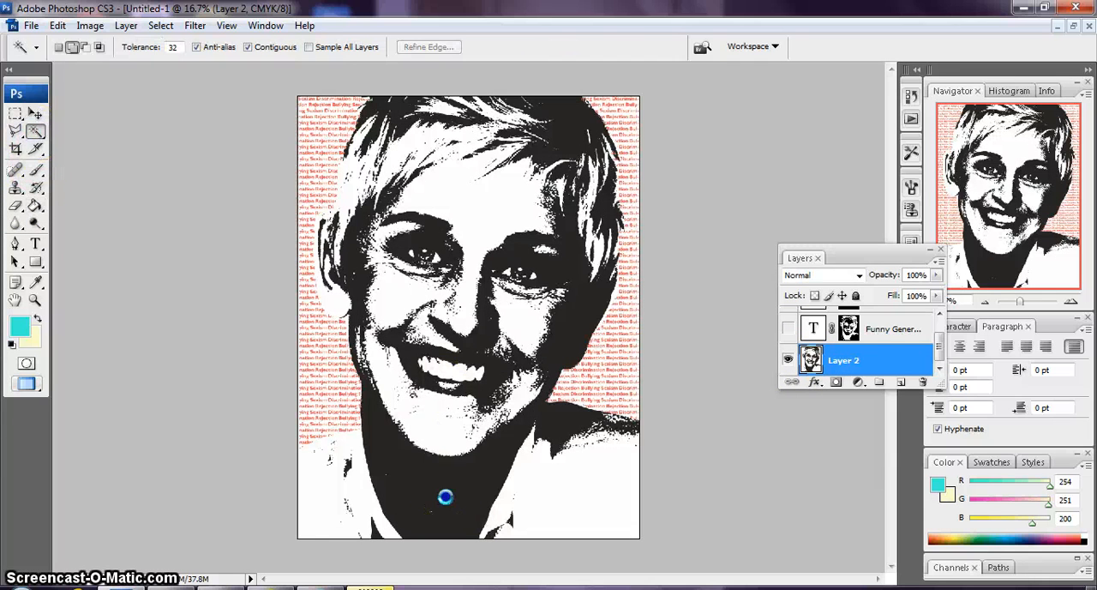
pyautogui.click(445, 495)
pyautogui.click(160, 25)
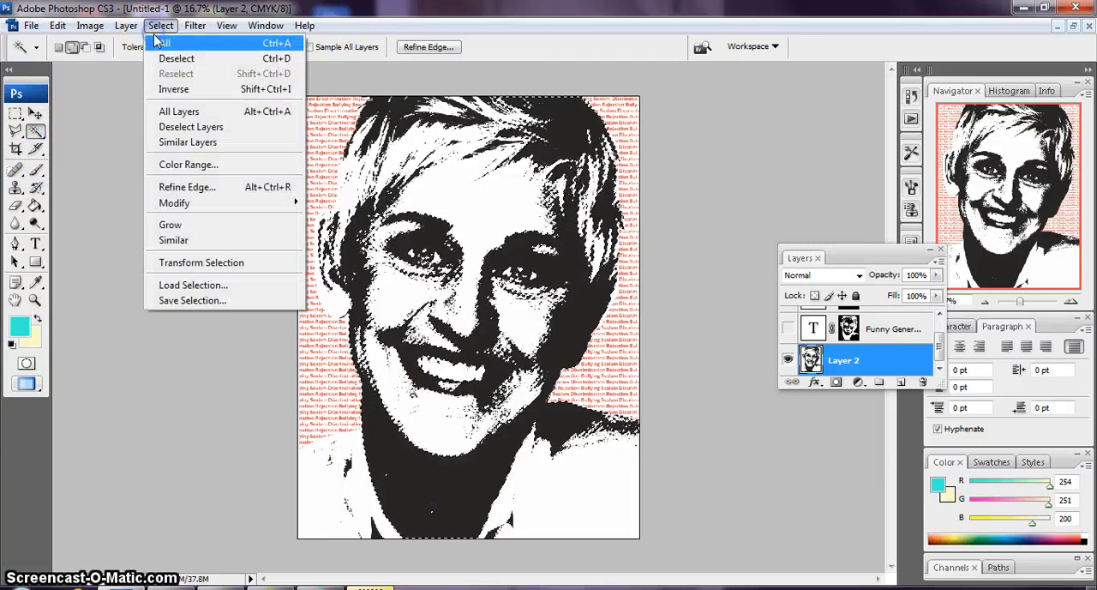
pyautogui.click(183, 236)
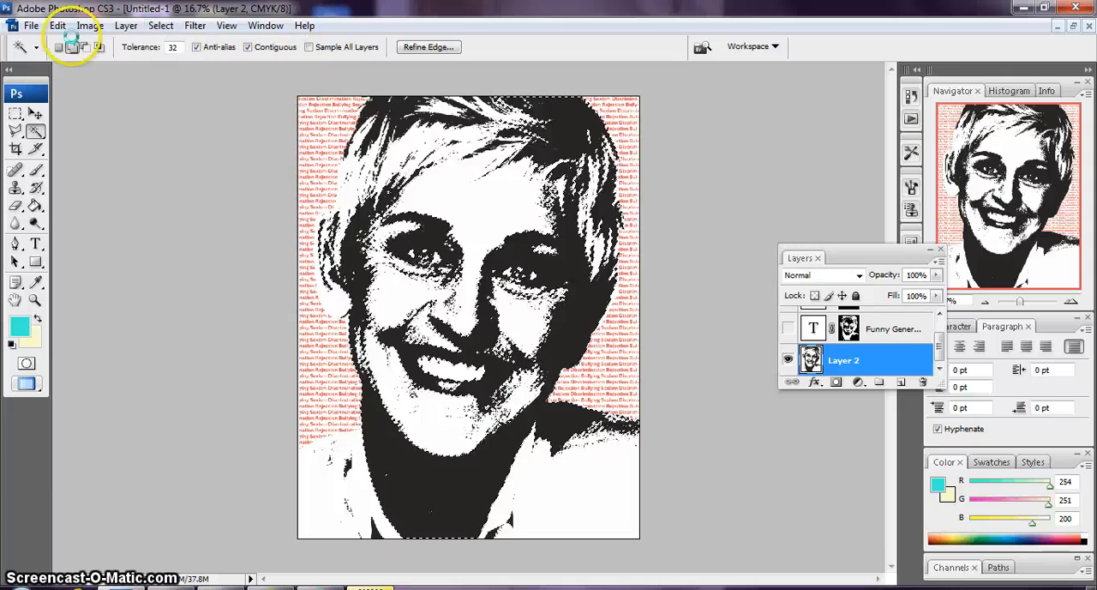
# Fill the selected dark areas of Layer 2 with the turquoise foreground color in Normal mode at 100% opacity
pyautogui.click(57, 25)
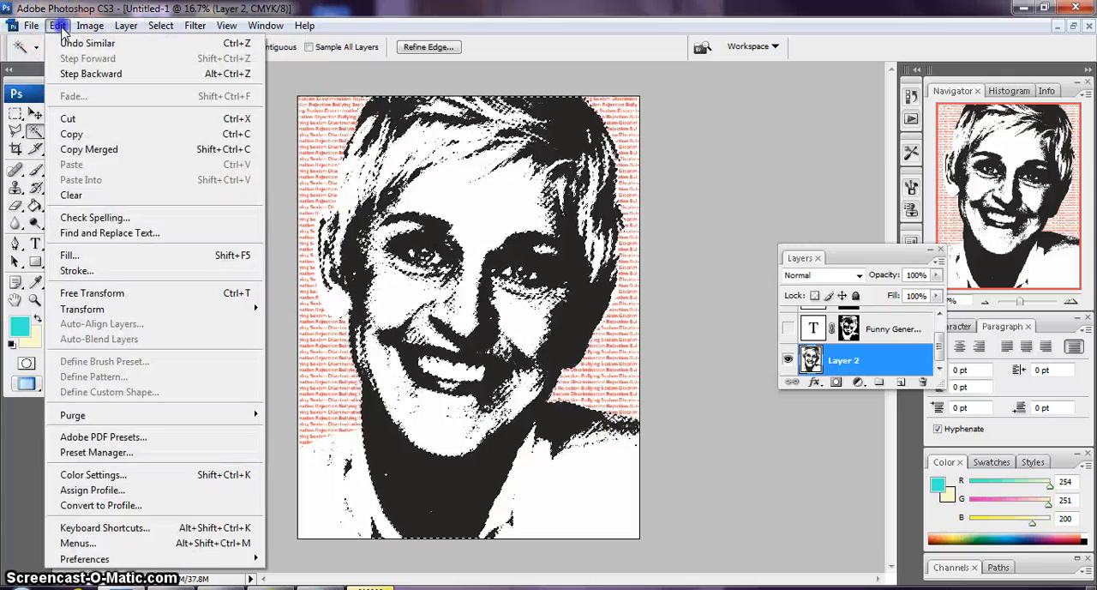
pyautogui.click(108, 256)
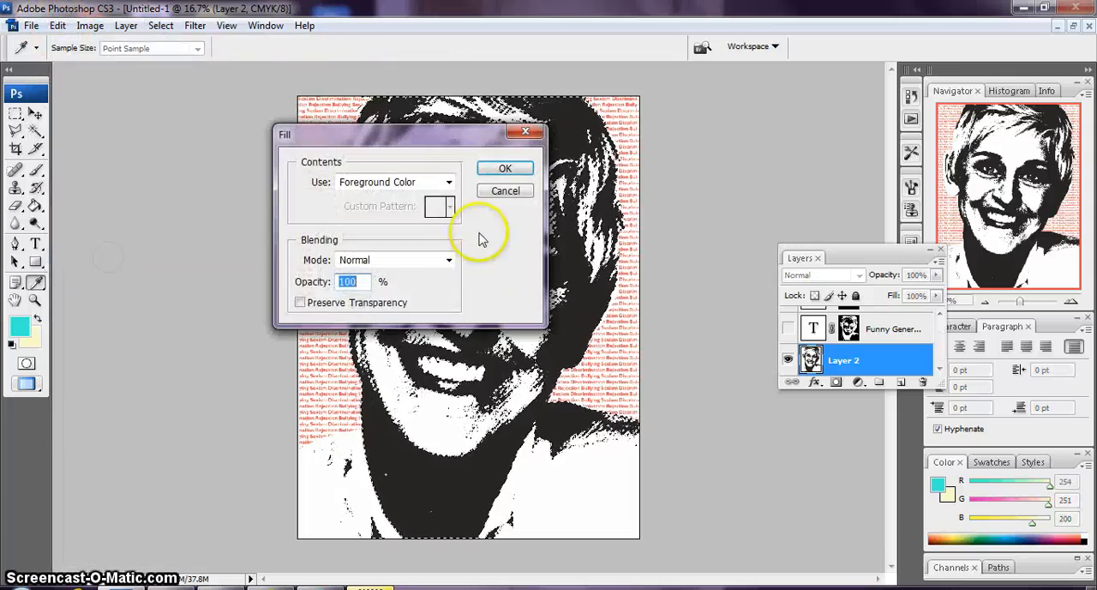
pyautogui.click(512, 171)
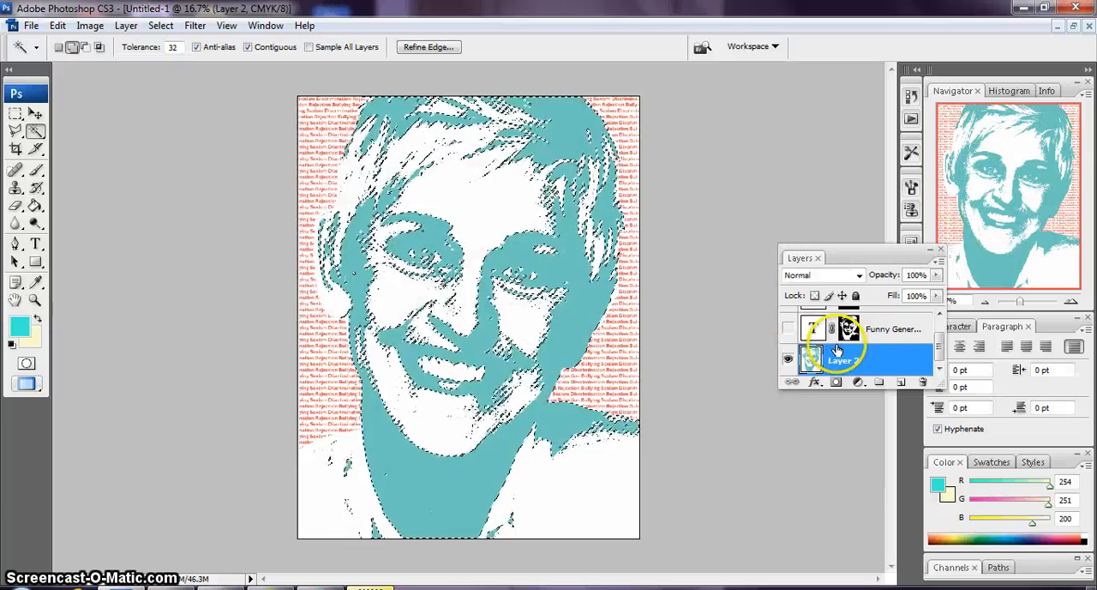
# Show the black text layer over the turquoise Layer 2 and clear the selection
pyautogui.click(787, 359)
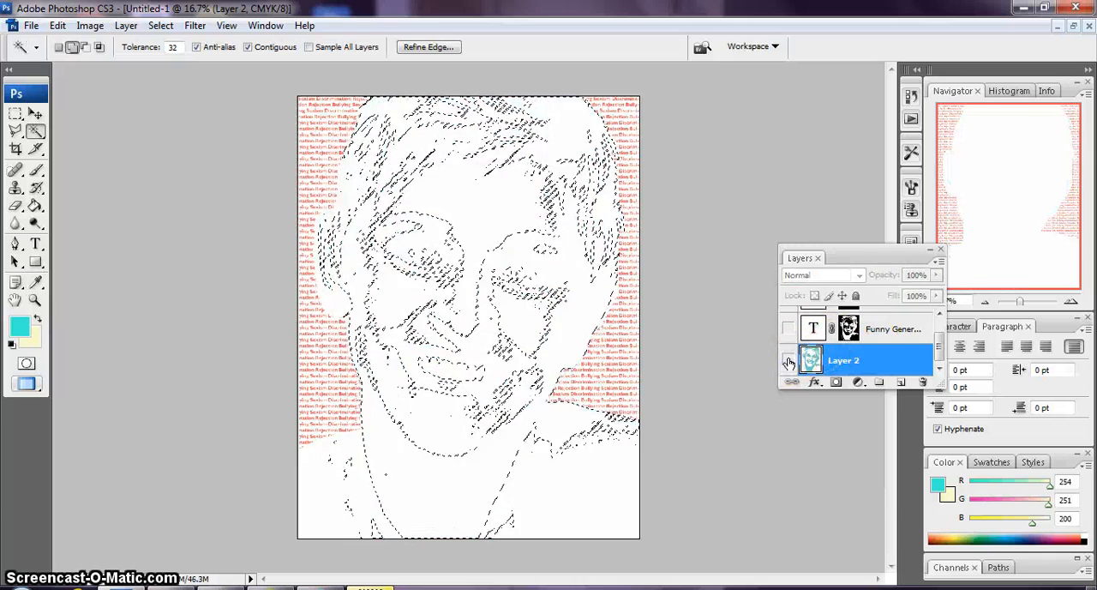
pyautogui.click(788, 358)
pyautogui.click(787, 329)
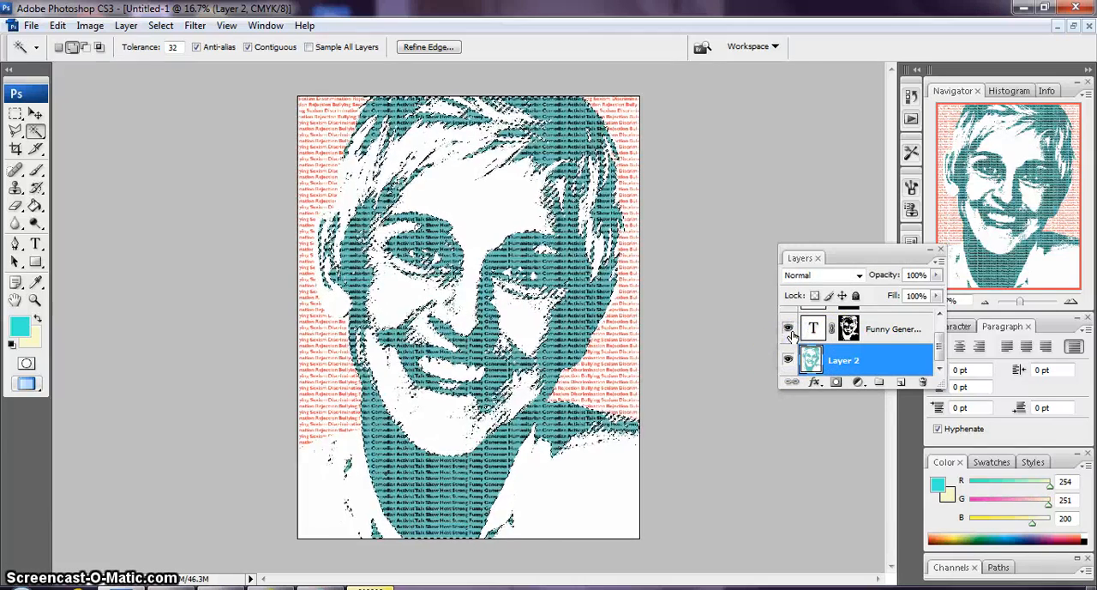
pyautogui.hotkey('ctrl', 'd')
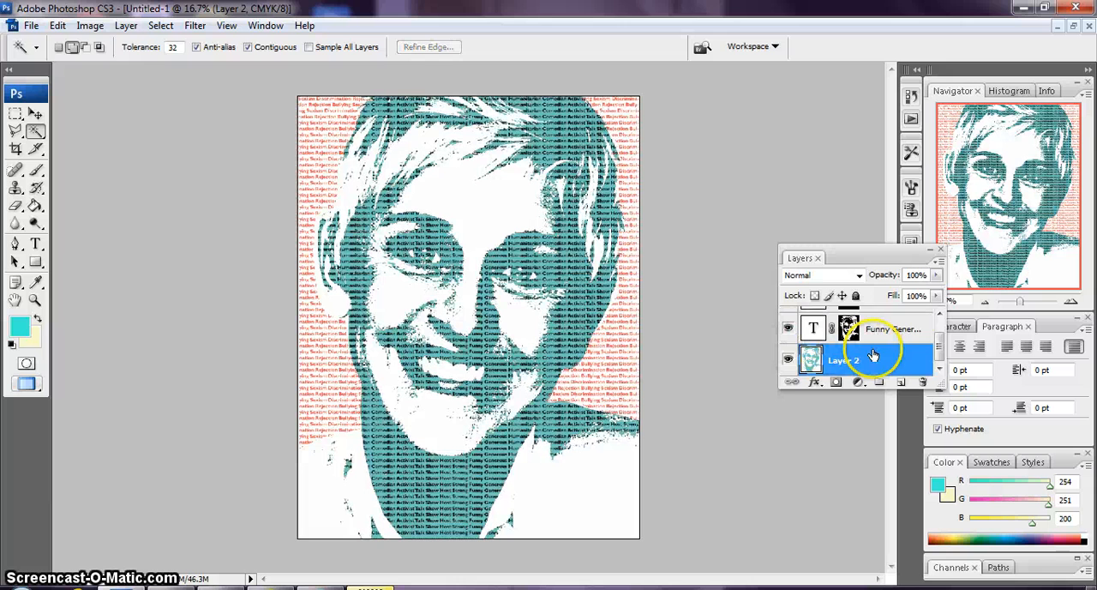
# Lower Layer 2's opacity to 48% and check the words against the tint up close
pyautogui.click(936, 295)
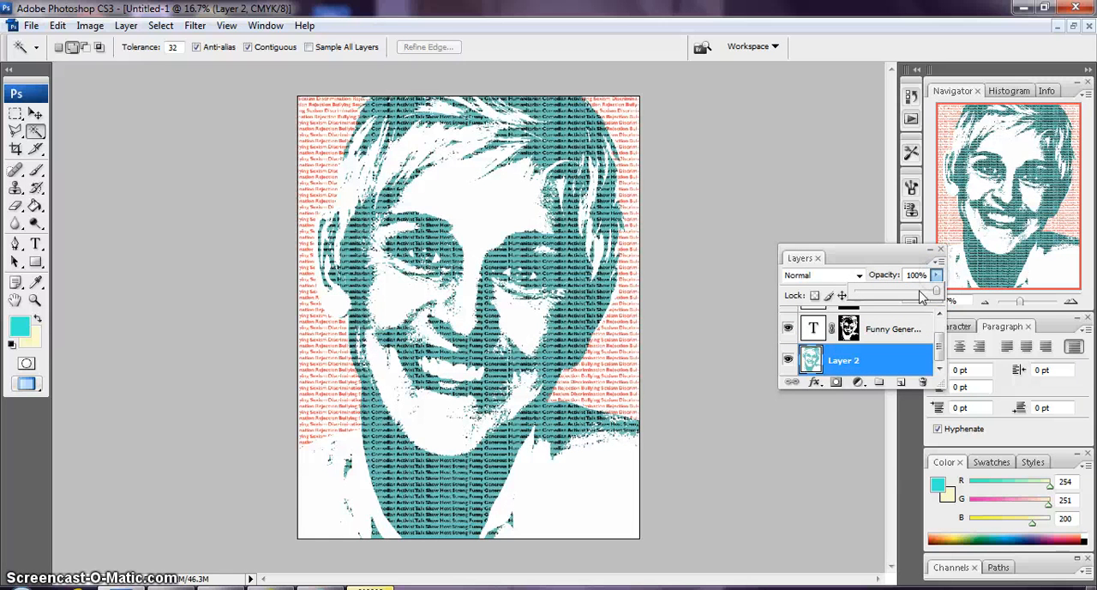
pyautogui.moveTo(935, 294); pyautogui.dragTo(895, 296)
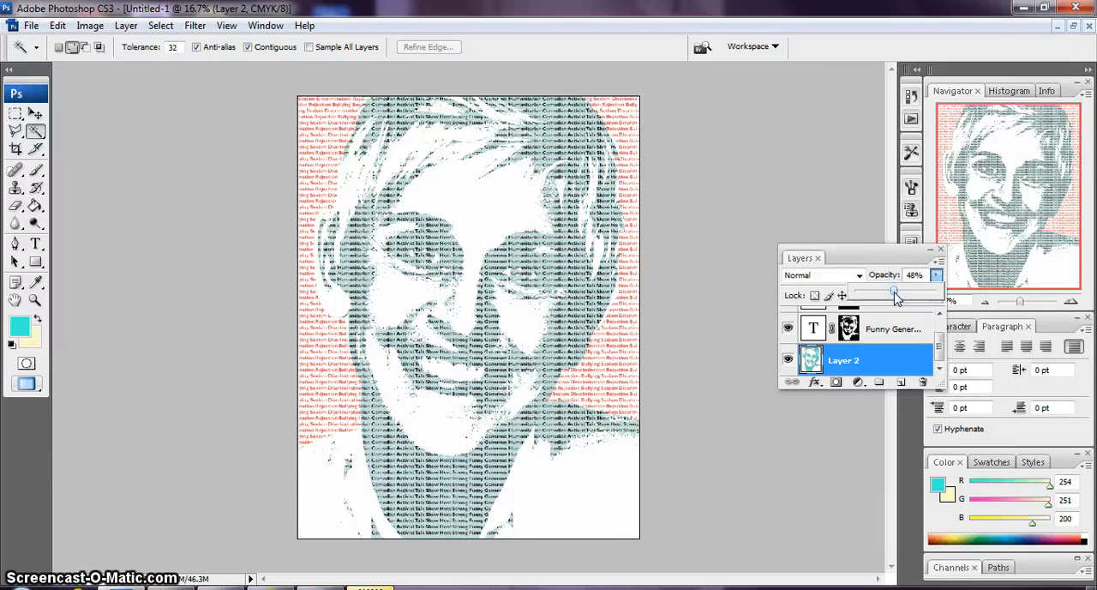
pyautogui.hotkey('ctrl', '+')
pyautogui.hotkey('ctrl', '+')
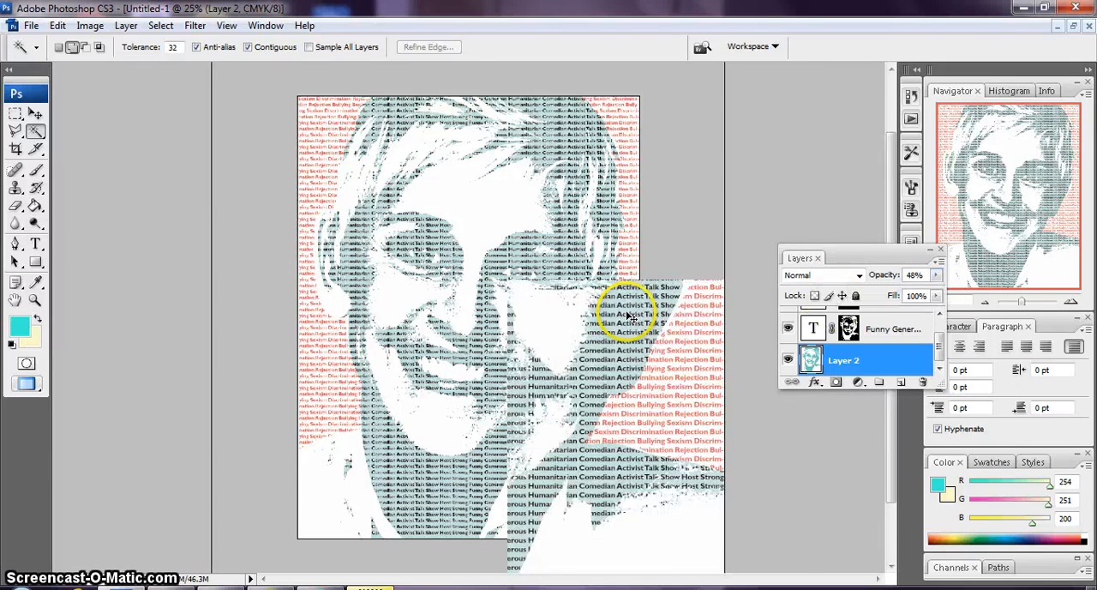
pyautogui.hotkey('ctrl', '-')
pyautogui.hotkey('ctrl', '-')
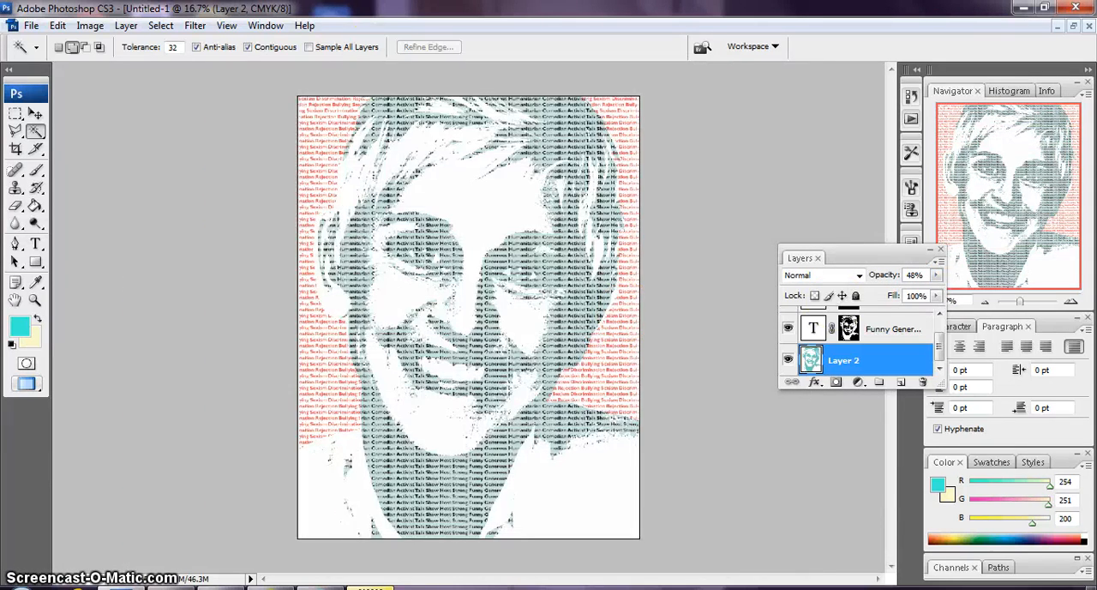
pyautogui.click(30, 25)
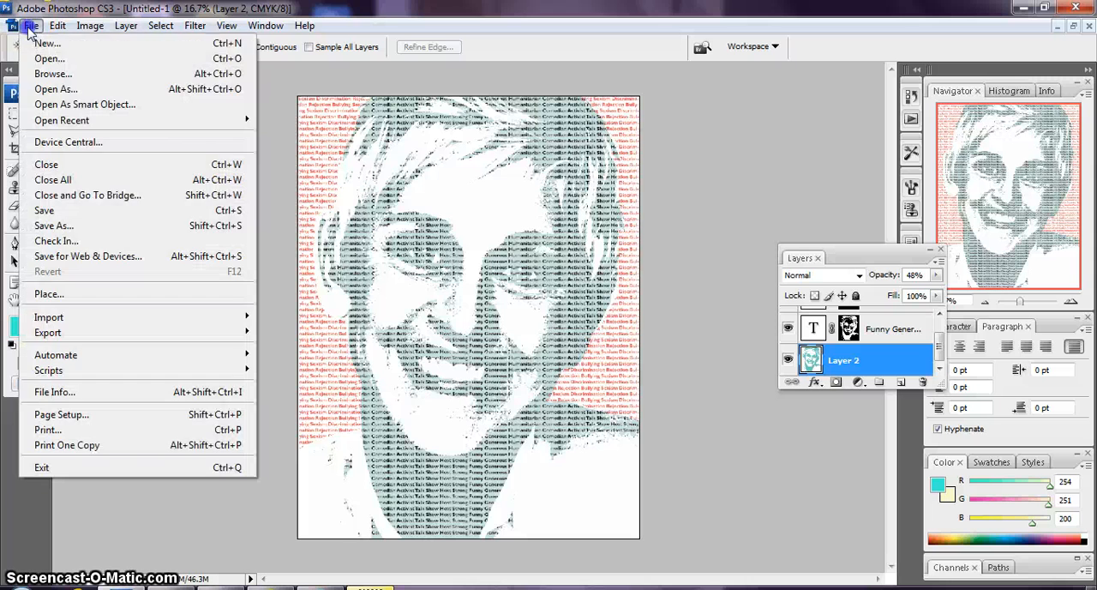
pyautogui.click(70, 225)
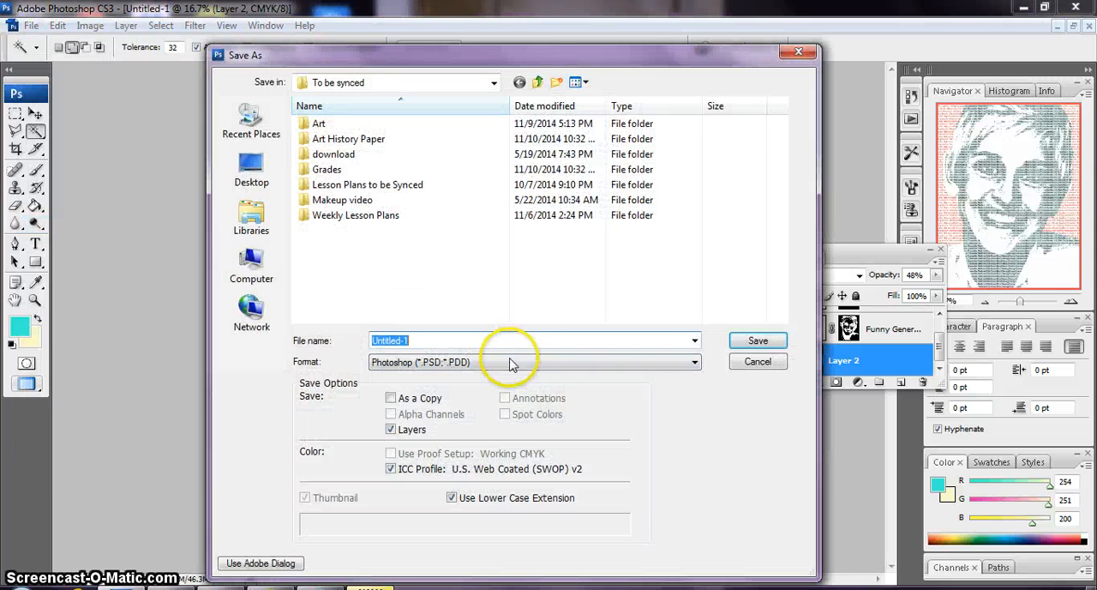
pyautogui.click(383, 364)
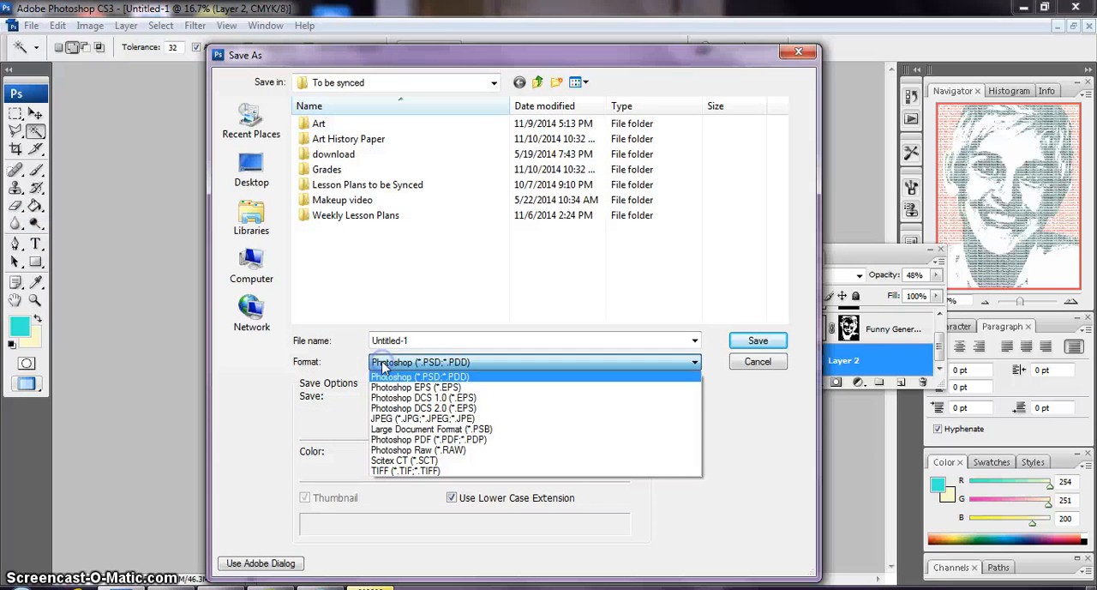
pyautogui.click(401, 420)
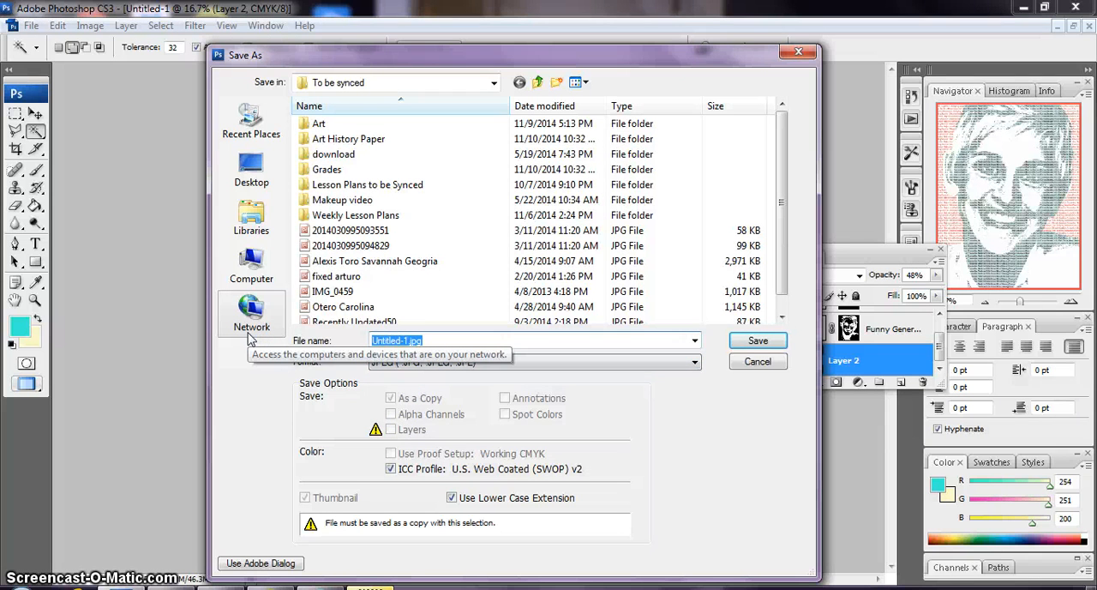
pyautogui.write('Ellen Degen')
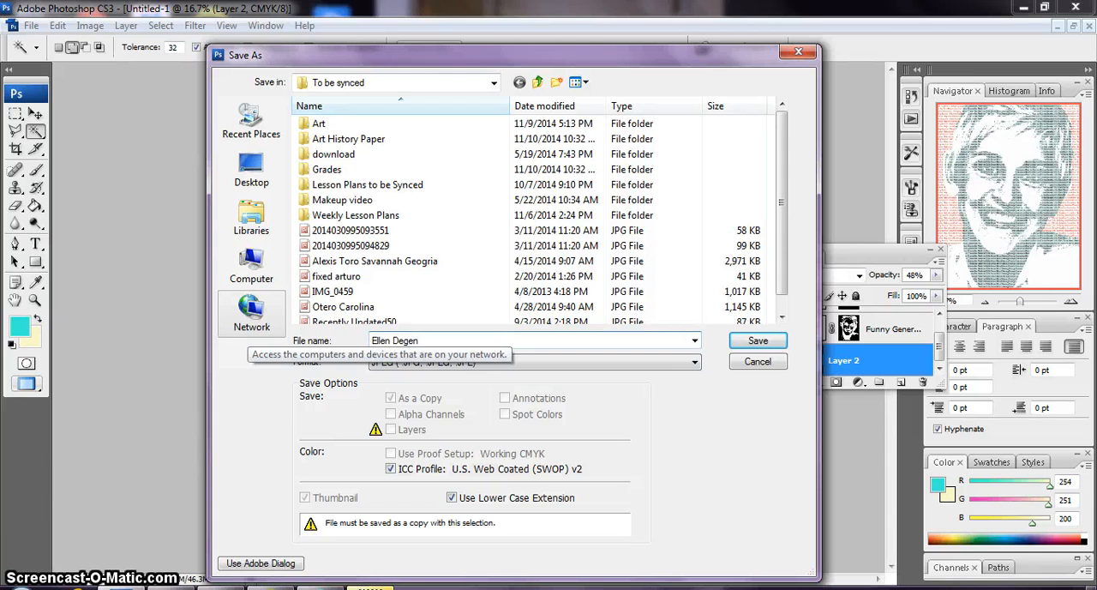
pyautogui.press('BackSpace')
pyautogui.press('BackSpace')
pyautogui.press('BackSpace')
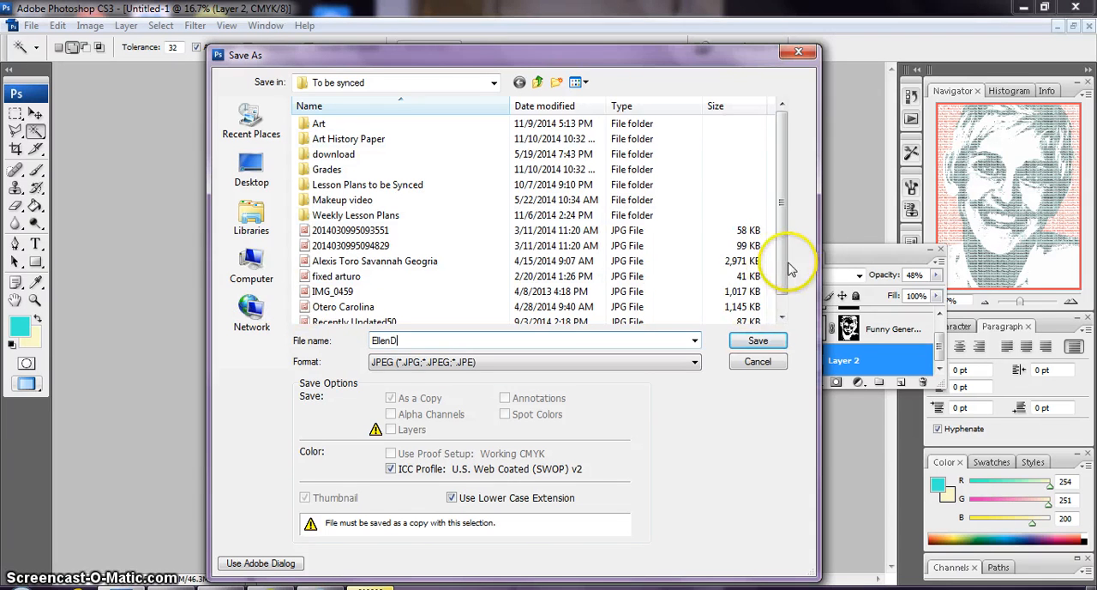
pyautogui.click(742, 342)
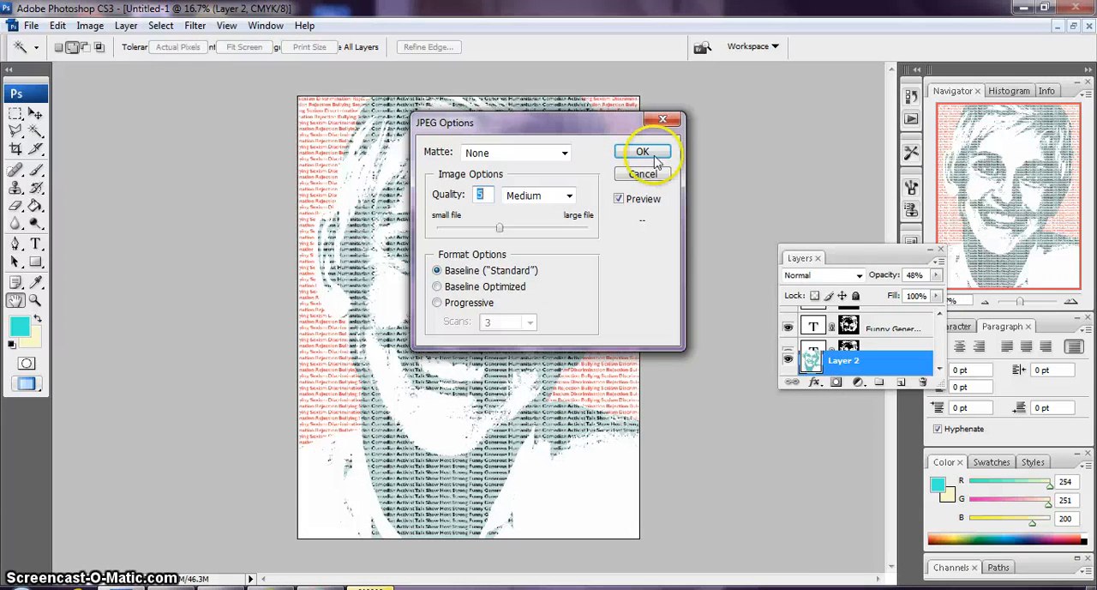
pyautogui.click(654, 154)
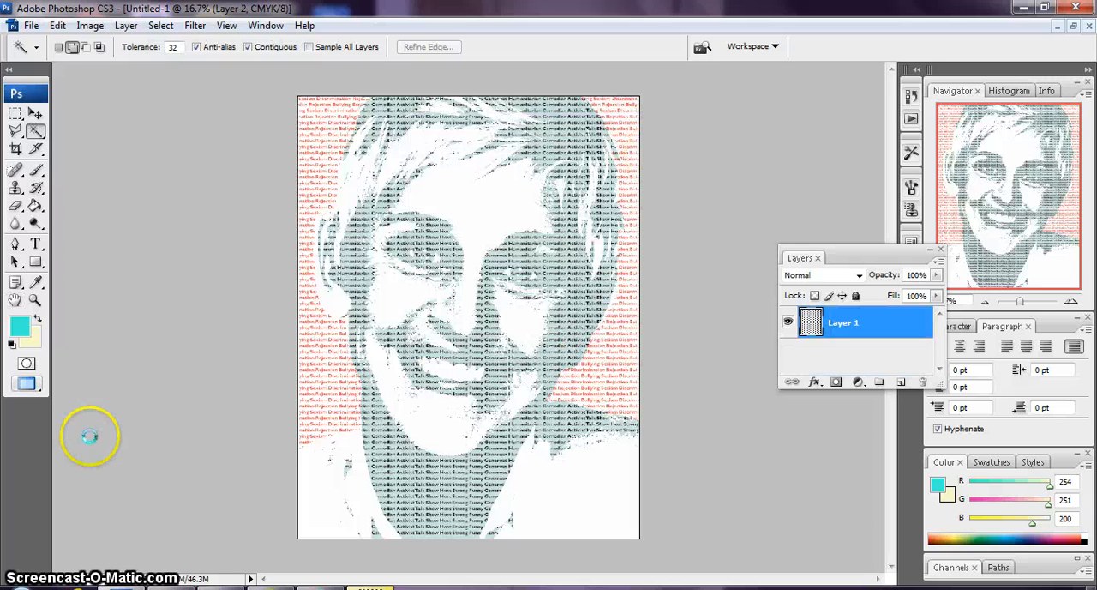
pyautogui.hotkey('ctrl', 'z')
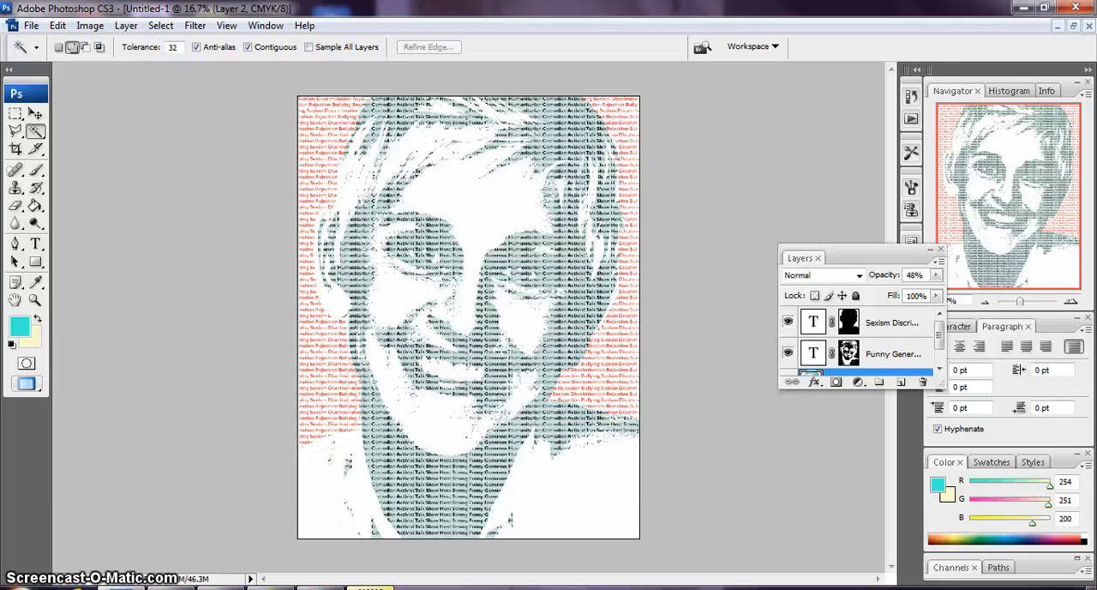